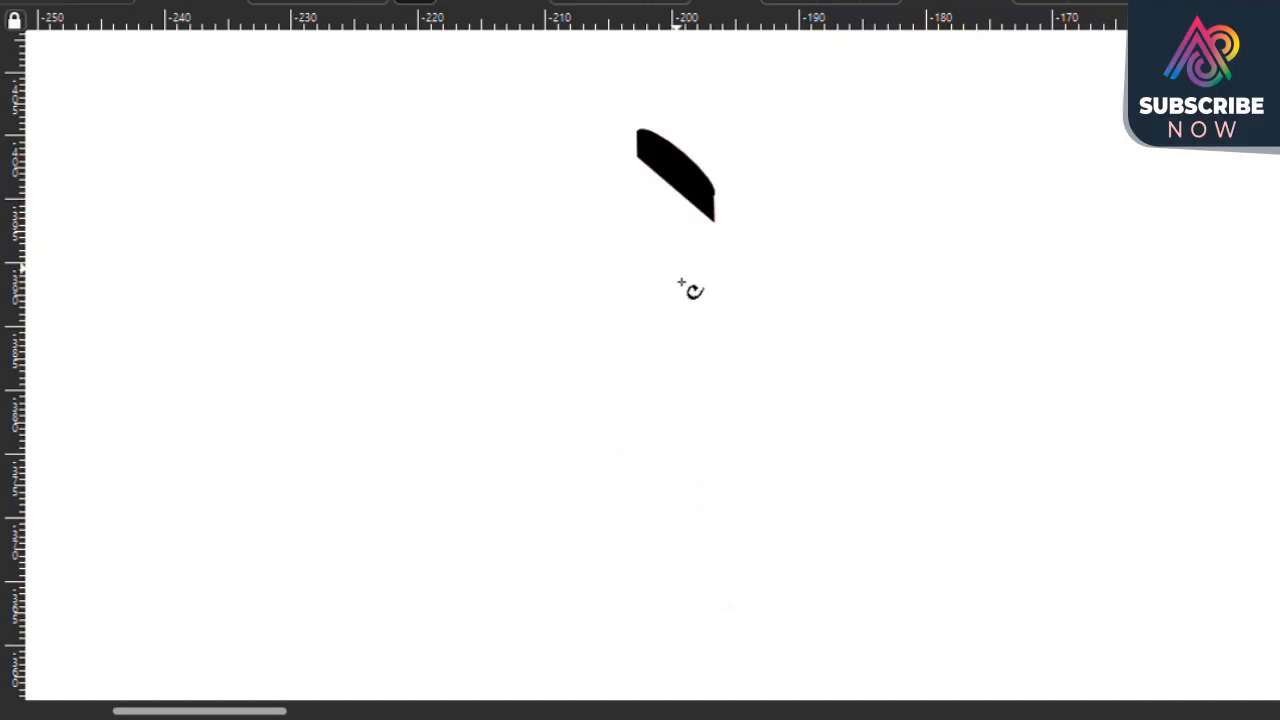
Step: Draw a thick vertical calligraphic stem with a slanted head and a foot hooked to the left
mouse_move(691, 289)
left_mouse_down()
mouse_move(683, 530)
mouse_move(658, 576)
mouse_move(611, 593)
left_mouse_up()
scroll(618, 428, "down", 2)
scroll(608, 424, "up", 1)
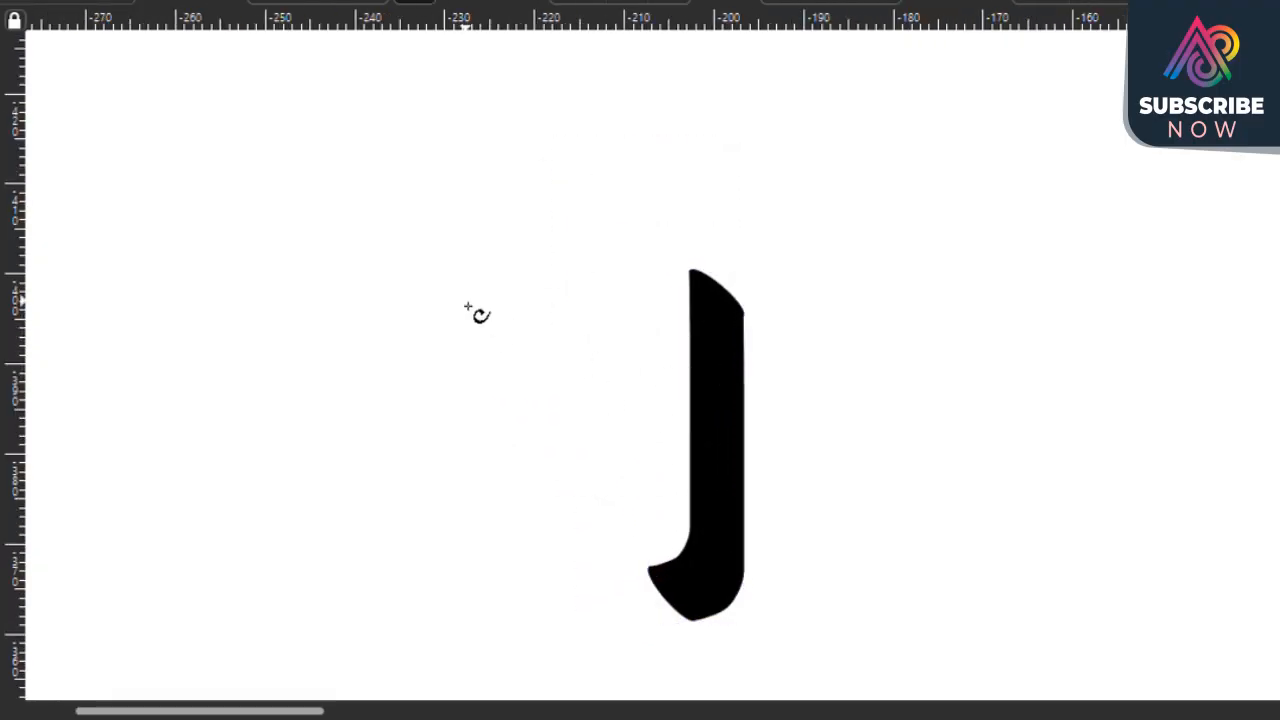
Step: Draw a long horizontal headline stroke across the stem's head and shift it slightly right and down
left_click_drag(395, 291, 1275, 292)
left_click(3, 150)
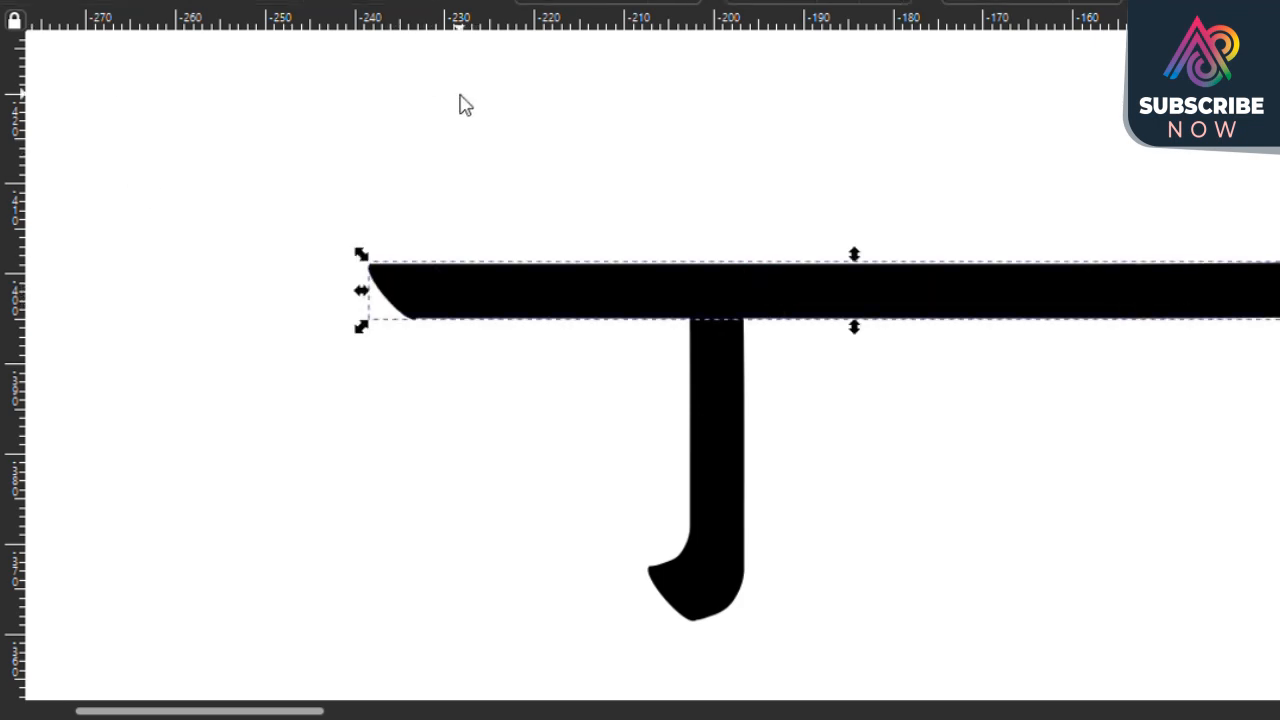
left_click(461, 96)
left_click(797, 285)
left_click_drag(797, 293, 817, 303)
left_click(863, 411)
Step: Draw the looped left part of the letter न joined to the stem below the headline, and nudge it right and up
left_click(739, 409)
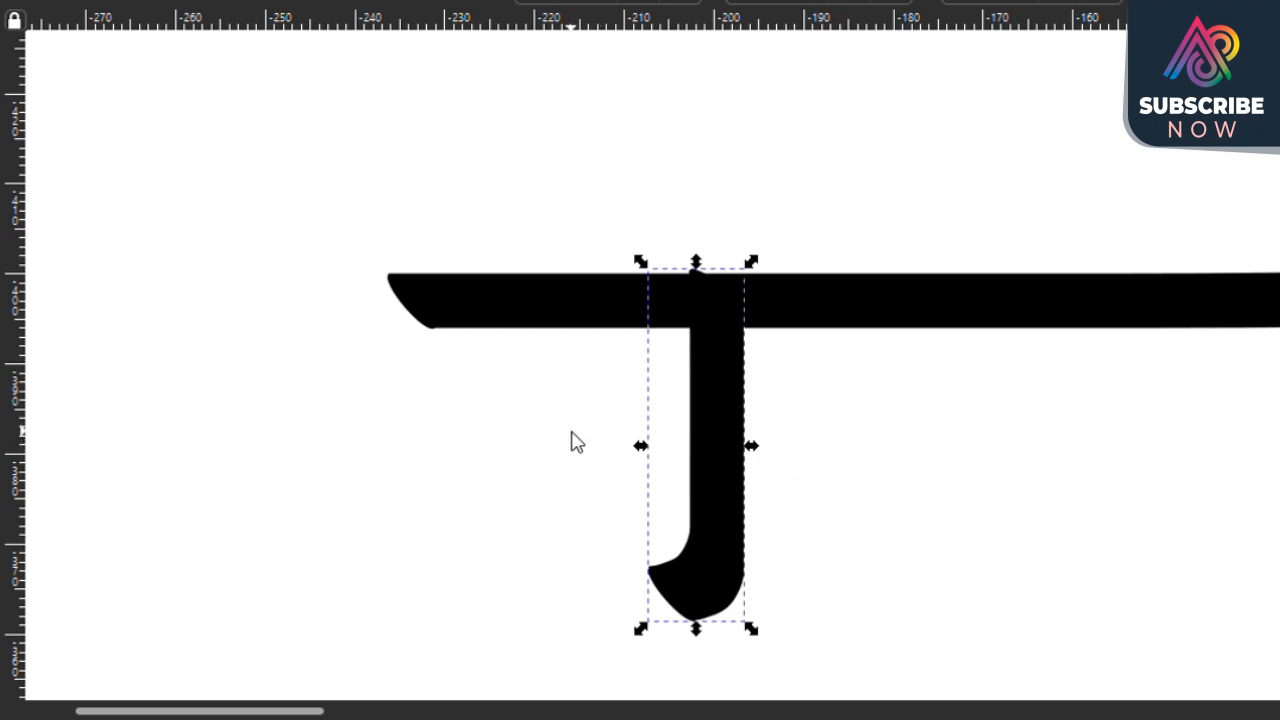
left_click(383, 433)
mouse_move(731, 394)
left_mouse_down()
mouse_move(520, 388)
mouse_move(522, 451)
mouse_move(607, 496)
mouse_move(633, 453)
mouse_move(623, 407)
left_mouse_up()
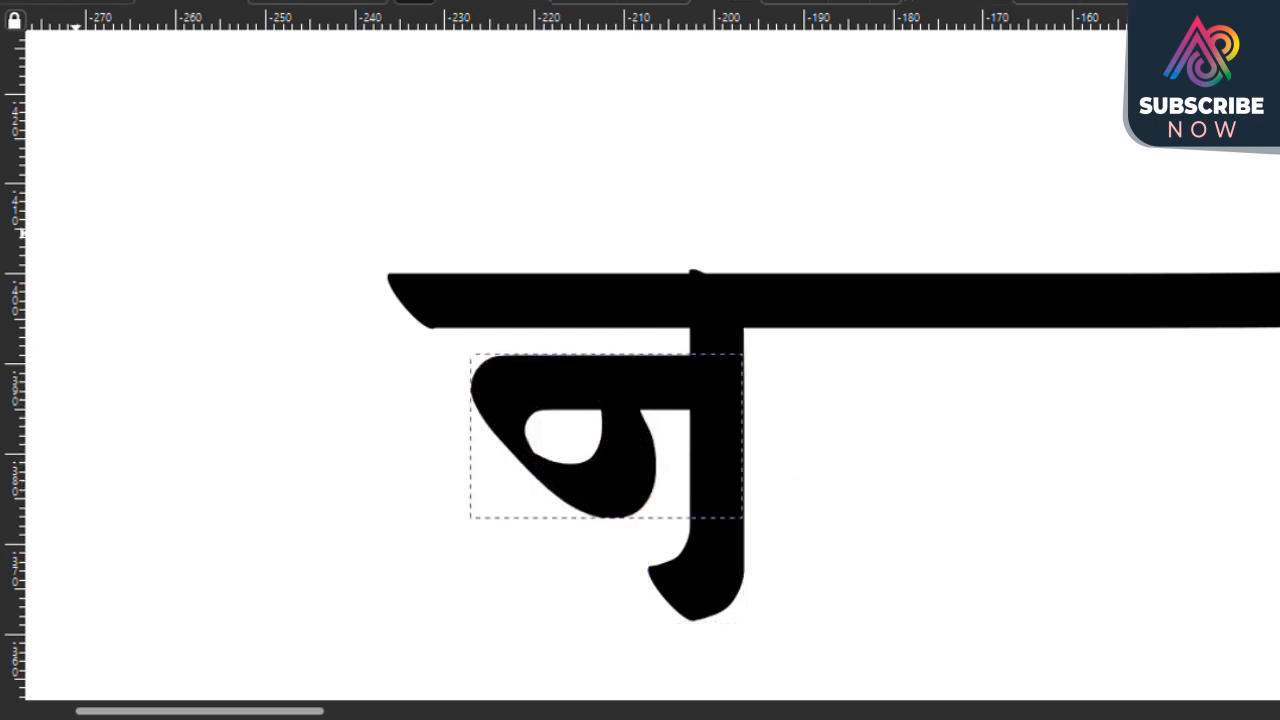
key("s")
key("Right")
key("Up")
key("Right")
Step: Raise the first stem and adjust its top nodes so its head sticks out slightly above the headline
left_click(695, 545)
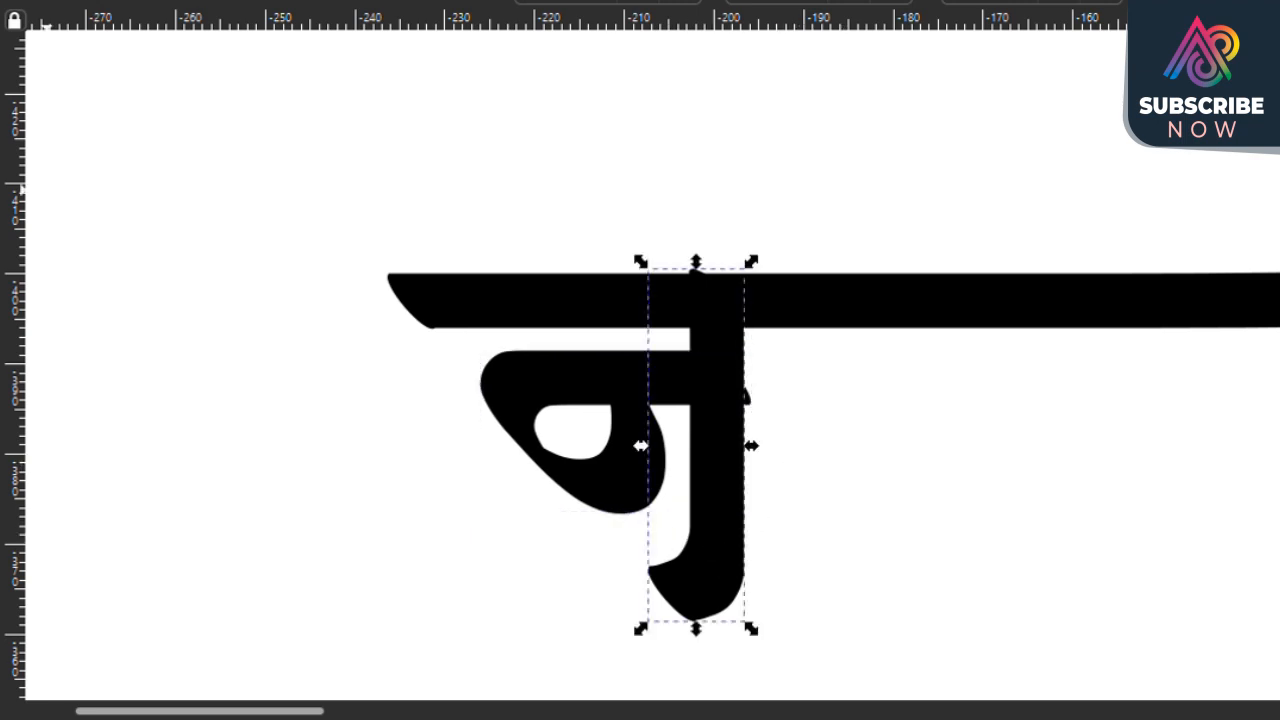
key("Up")
key("Up")
key("n")
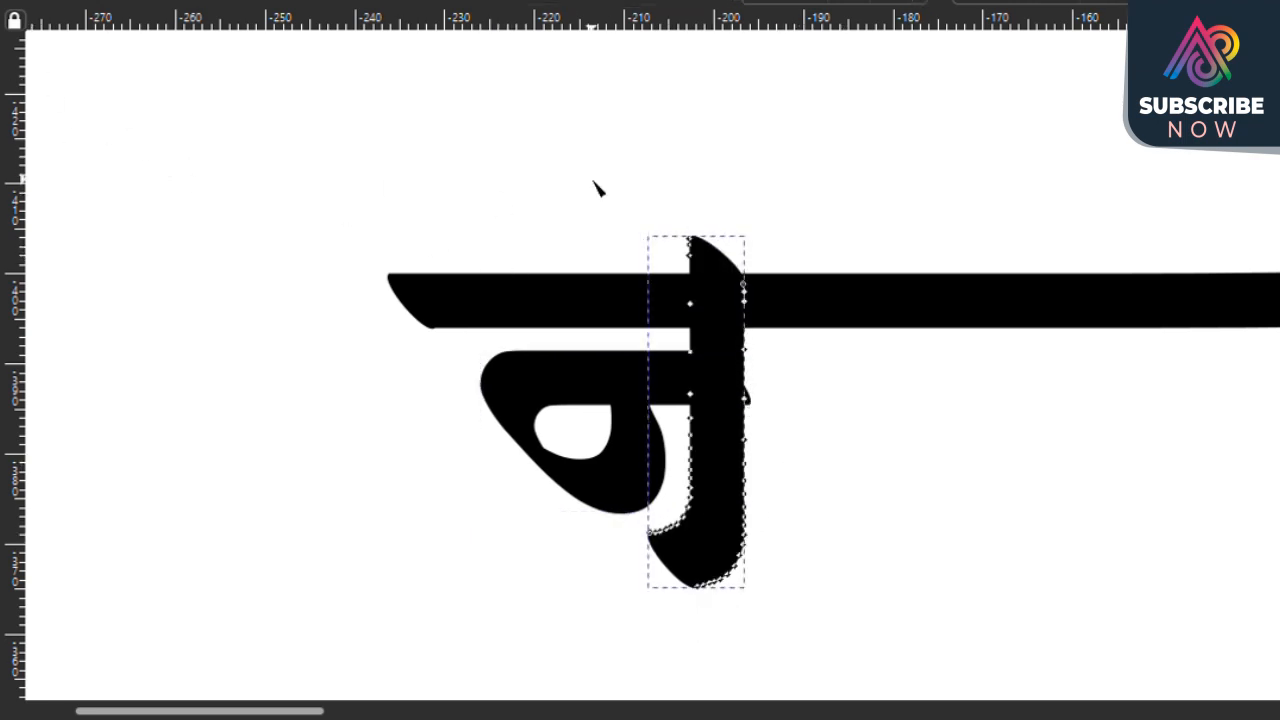
left_click_drag(596, 186, 768, 305)
scroll(745, 174, "up", 1)
left_click_drag(744, 334, 744, 391)
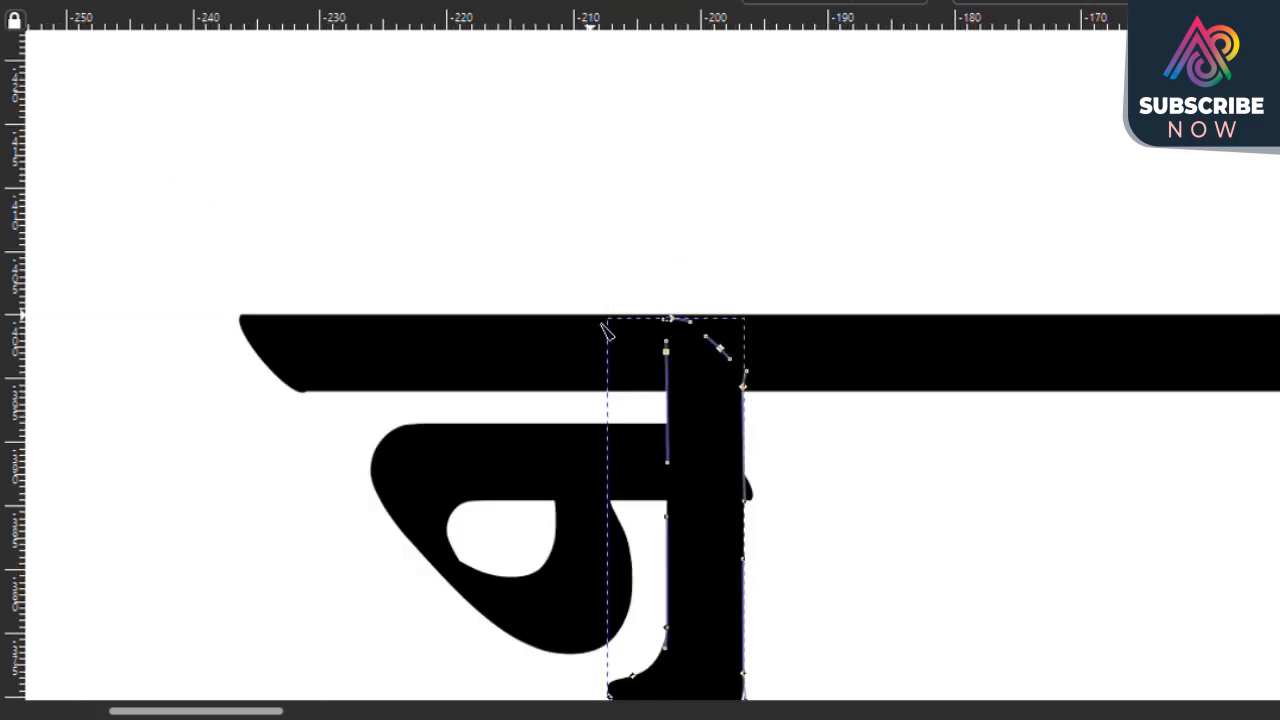
key("Up")
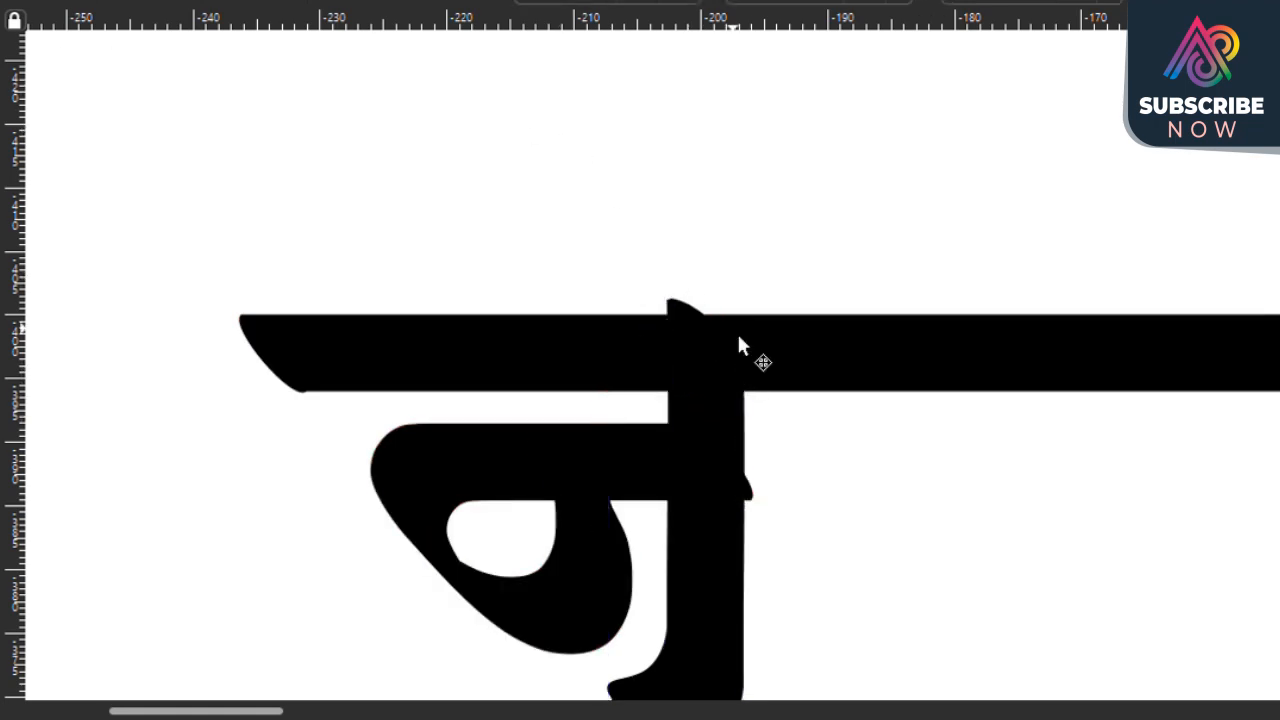
scroll(737, 331, "down", 2)
Step: Nudge the first stem up, duplicate it and place the copy further right along the headline as the second letter's stem
left_click(688, 472)
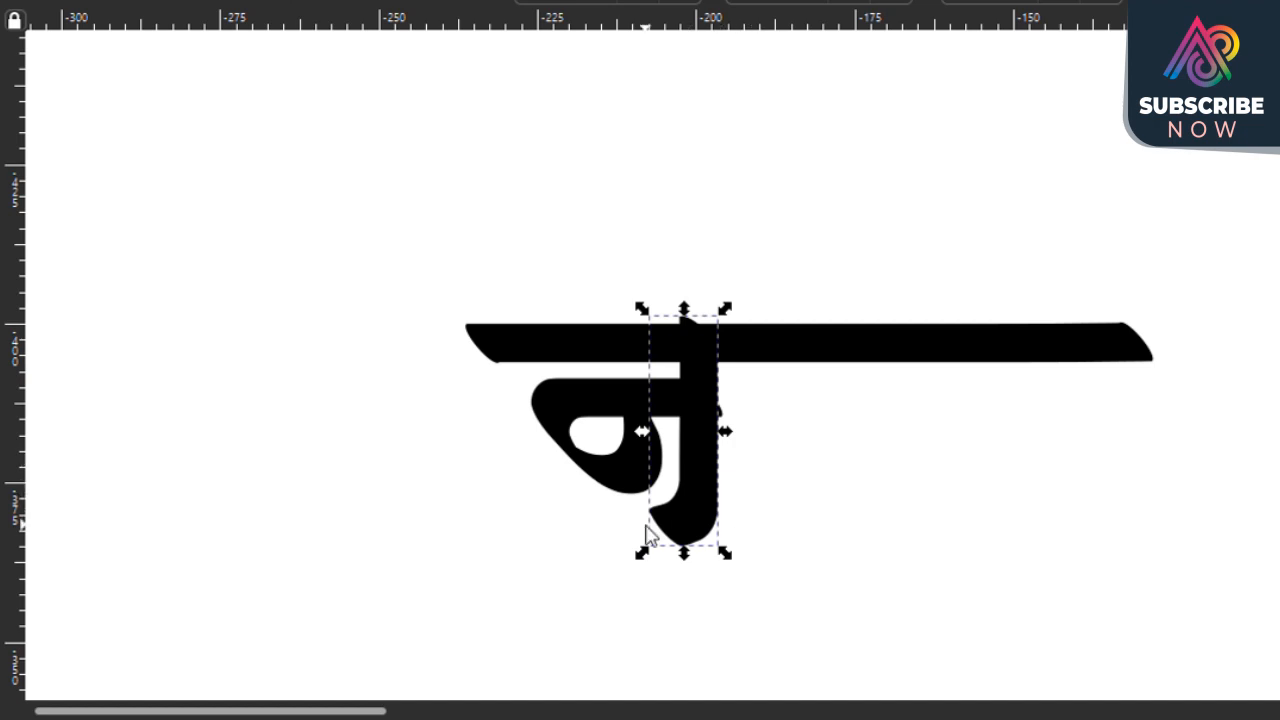
key("Up")
key("Right")
key("Right")
key("Right")
key("Right")
key("Right")
key("Right")
key("Right")
key("Right")
key("Right")
key("Right")
key("Right")
key("Right")
key("Right")
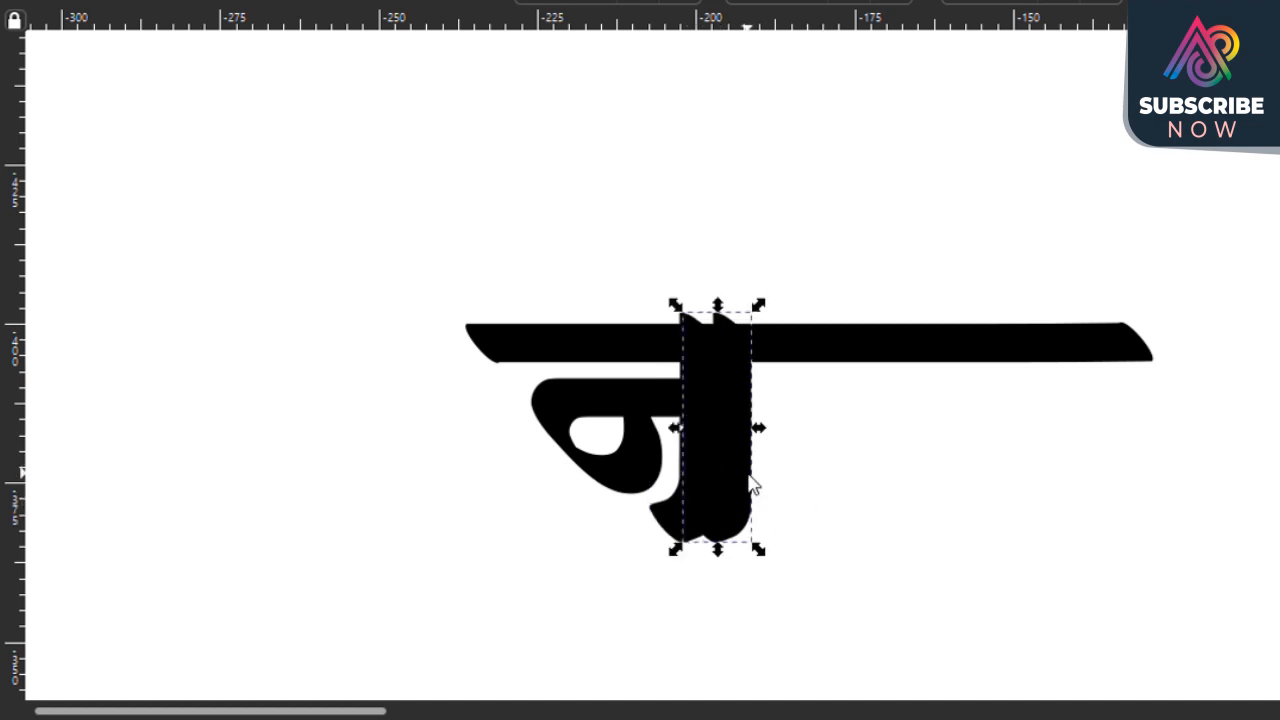
key("Left")
left_click(1005, 490)
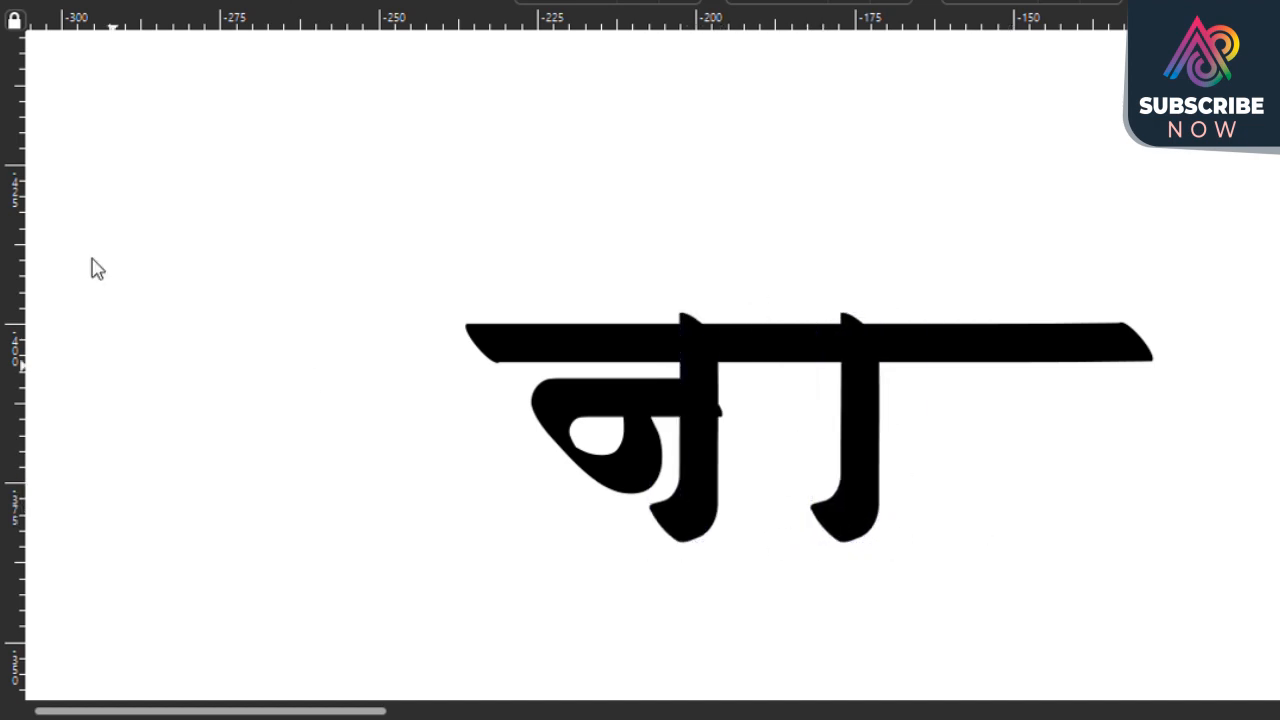
left_click(858, 425)
key("Right")
key("Right")
key("Right")
key("Right")
Step: Draw a rounded loop for the letter व against the left side of the second stem
key("c")
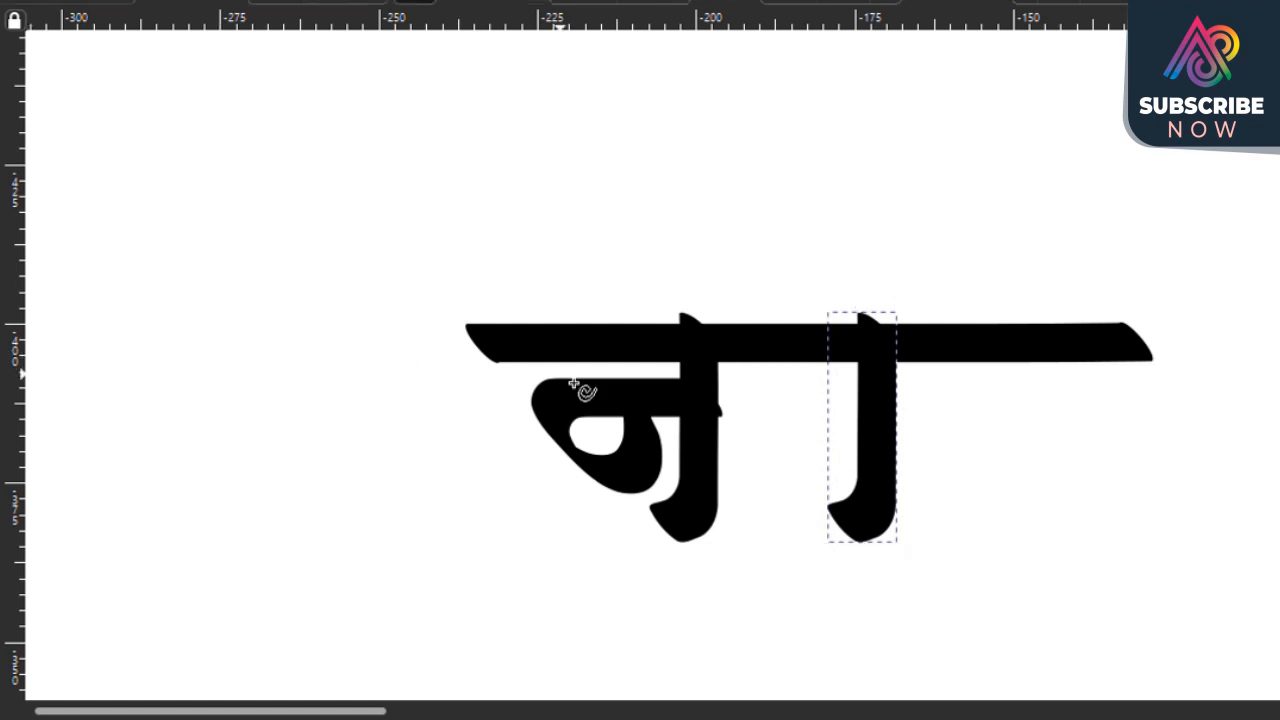
scroll(834, 402, "up", 1)
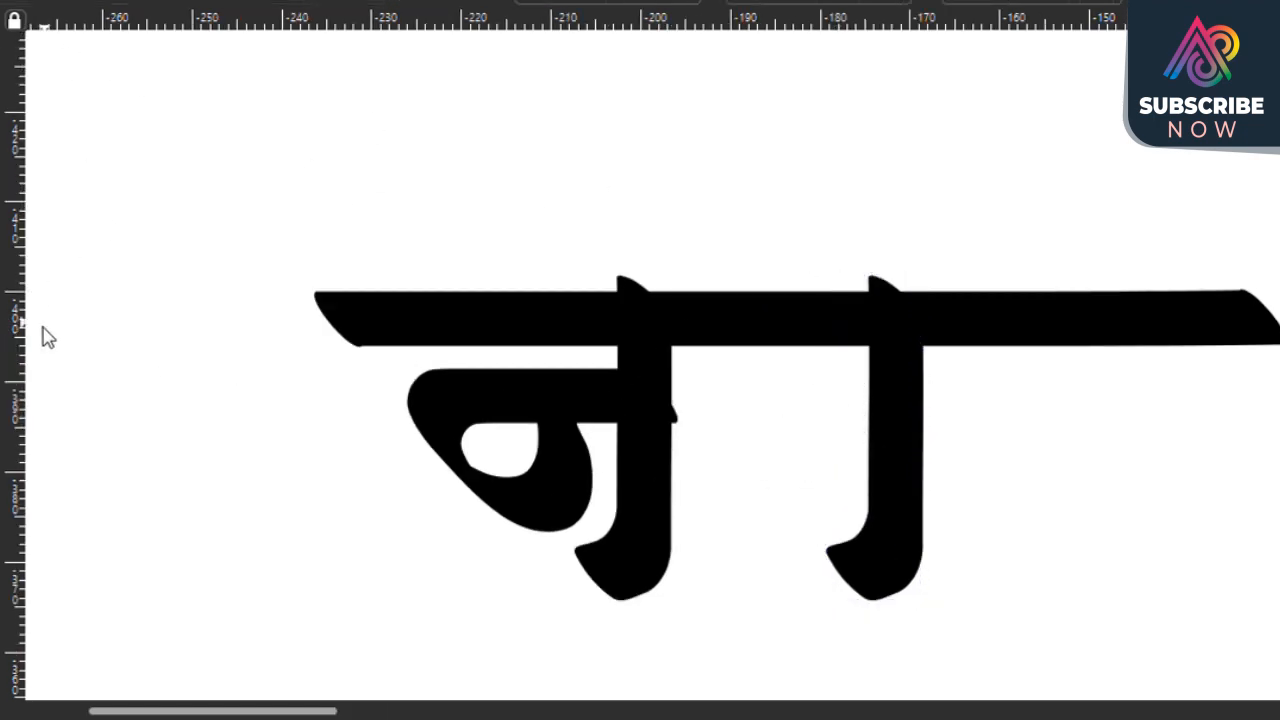
left_click_drag(895, 412, 780, 356)
mouse_move(760, 414)
left_mouse_down()
mouse_move(807, 505)
mouse_move(888, 388)
left_mouse_up()
key("s")
left_click(872, 436)
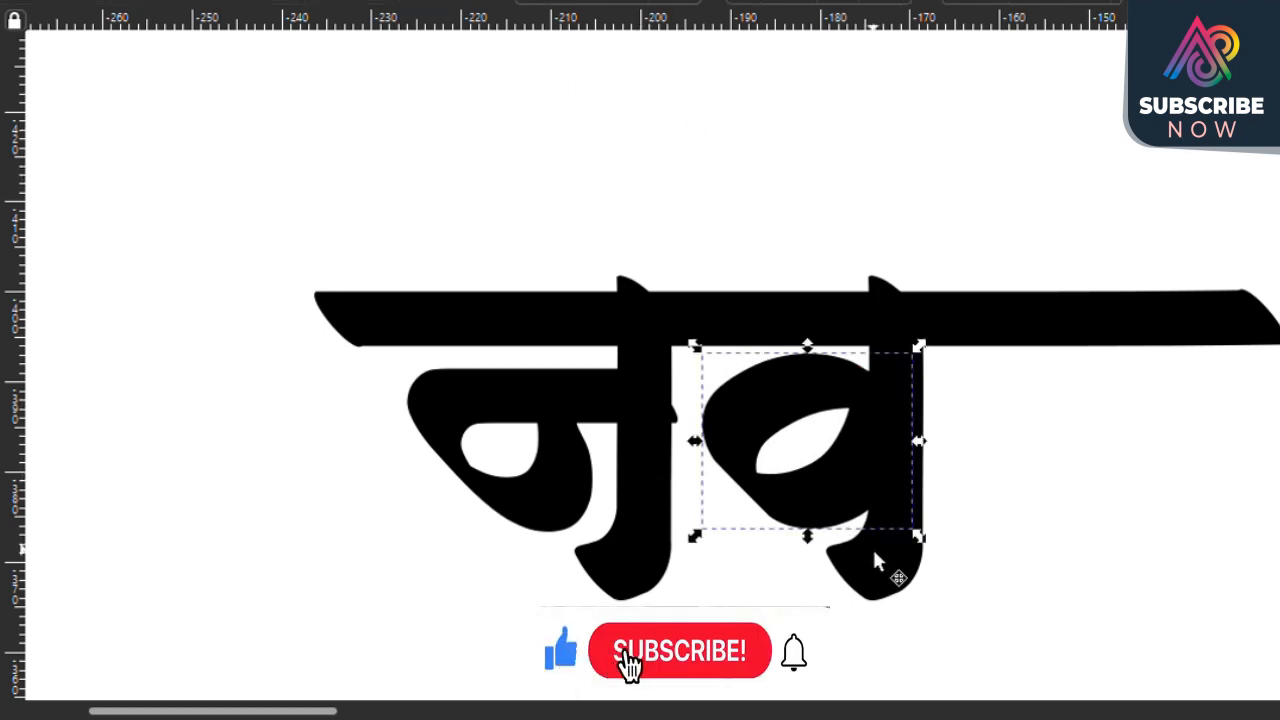
Step: Shift the second stem together with its loop left, closer to the letter न
left_click(875, 556, "shift")
key("Left")
key("Left")
key("Left")
left_click(1083, 532)
scroll(747, 463, "down", 3)
scroll(866, 529, "up", 3)
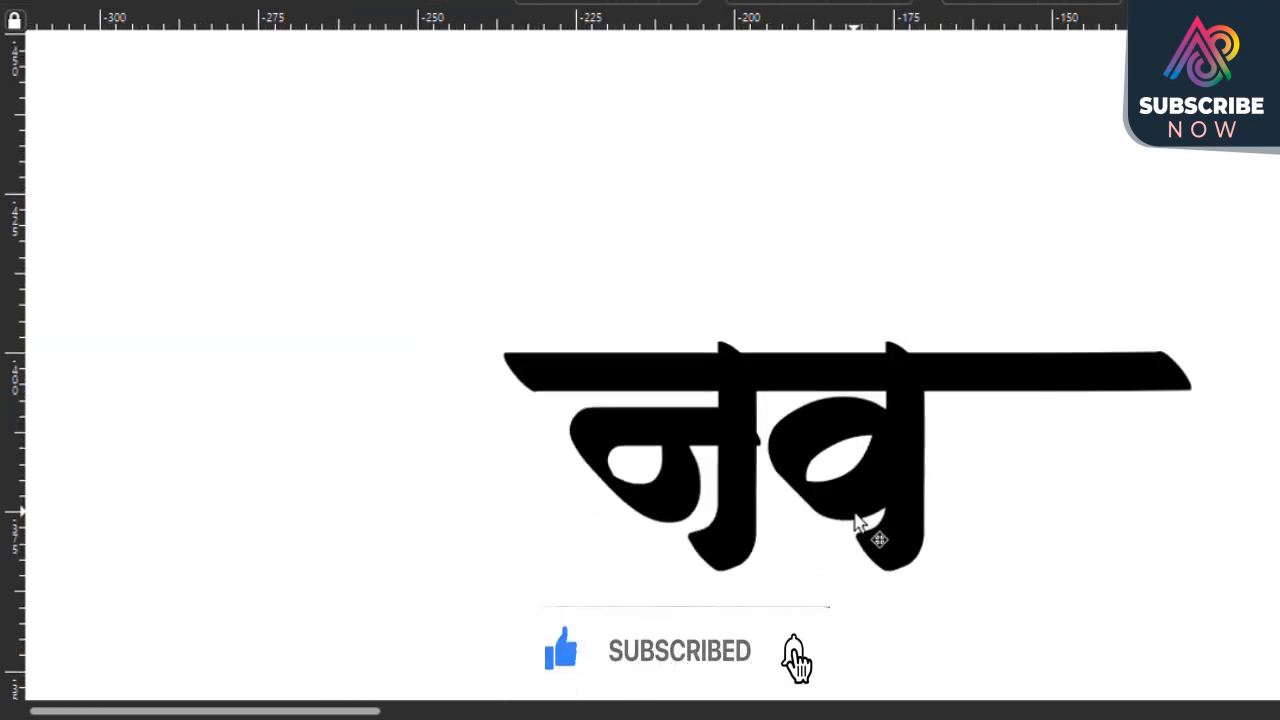
Step: Delete the loop stroke attached to the second stem
left_click(871, 508)
scroll(820, 491, "down", 3)
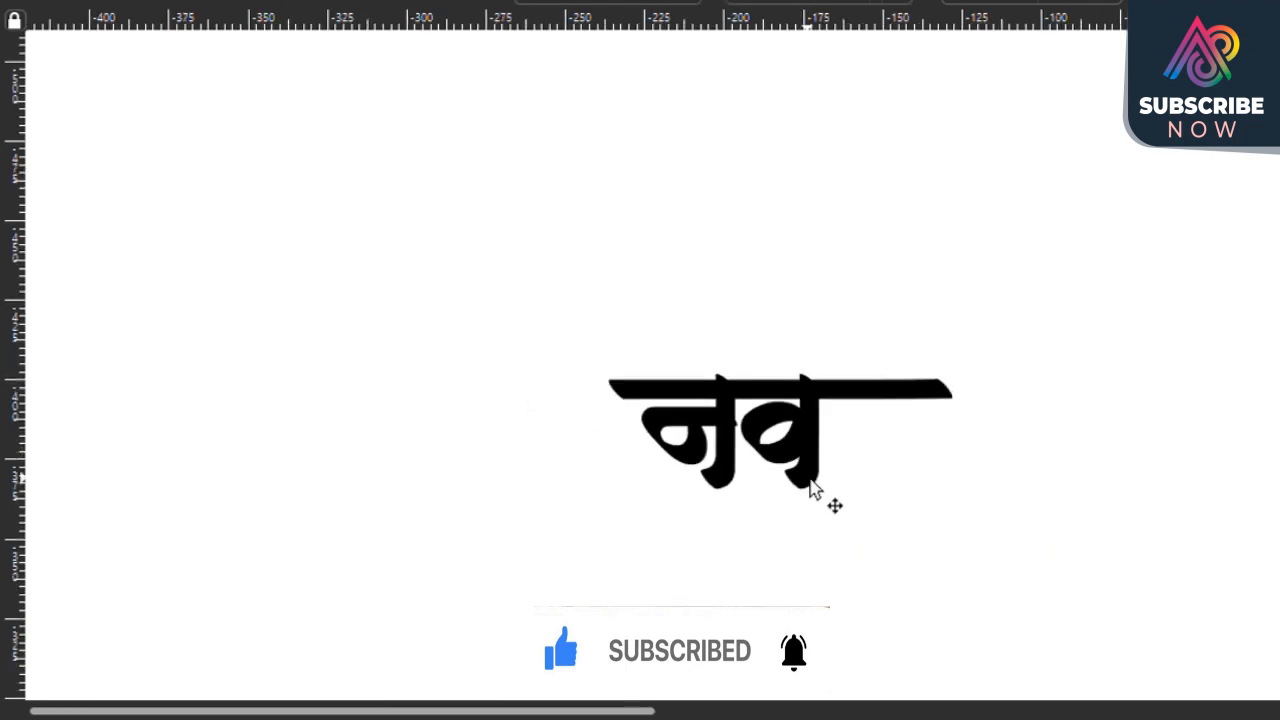
scroll(863, 523, "up", 2)
key("Delete")
Step: Lengthen the second stem by moving the nodes of its hooked foot down
left_click(852, 478)
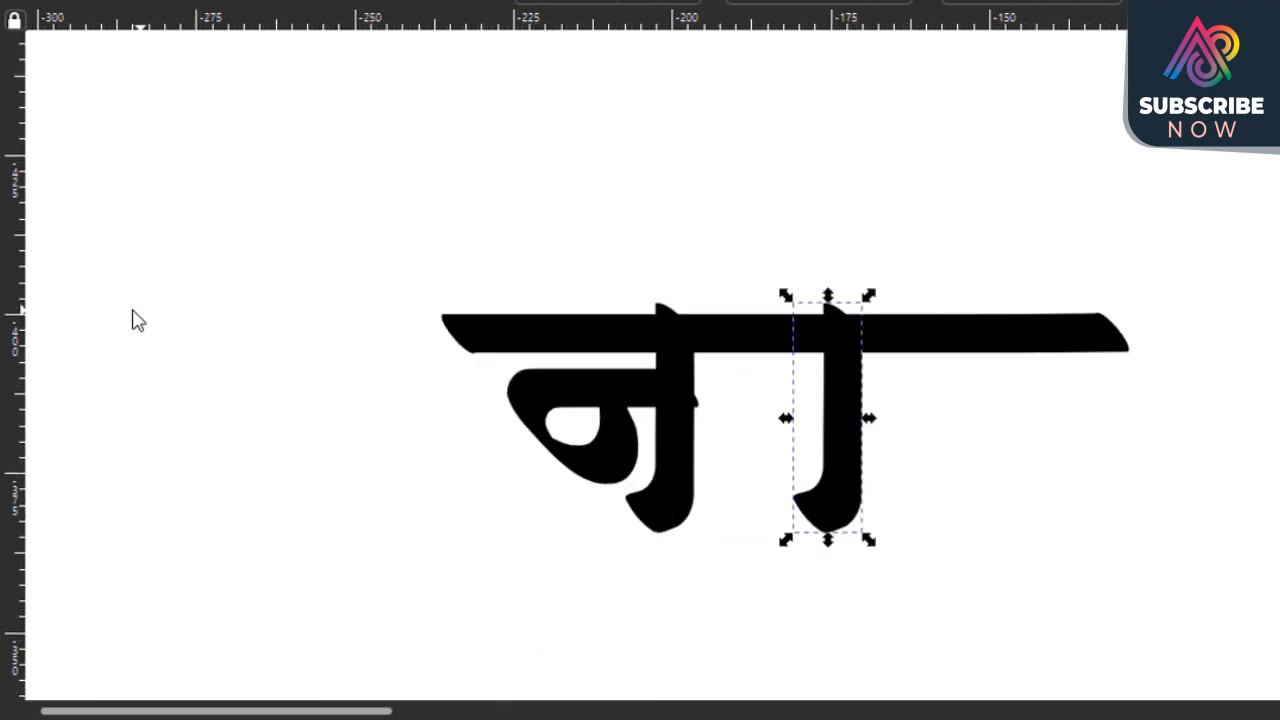
key("n")
mouse_move(1020, 625)
left_mouse_down()
mouse_move(756, 446)
mouse_move(758, 430)
left_mouse_up()
key("shift+Down")
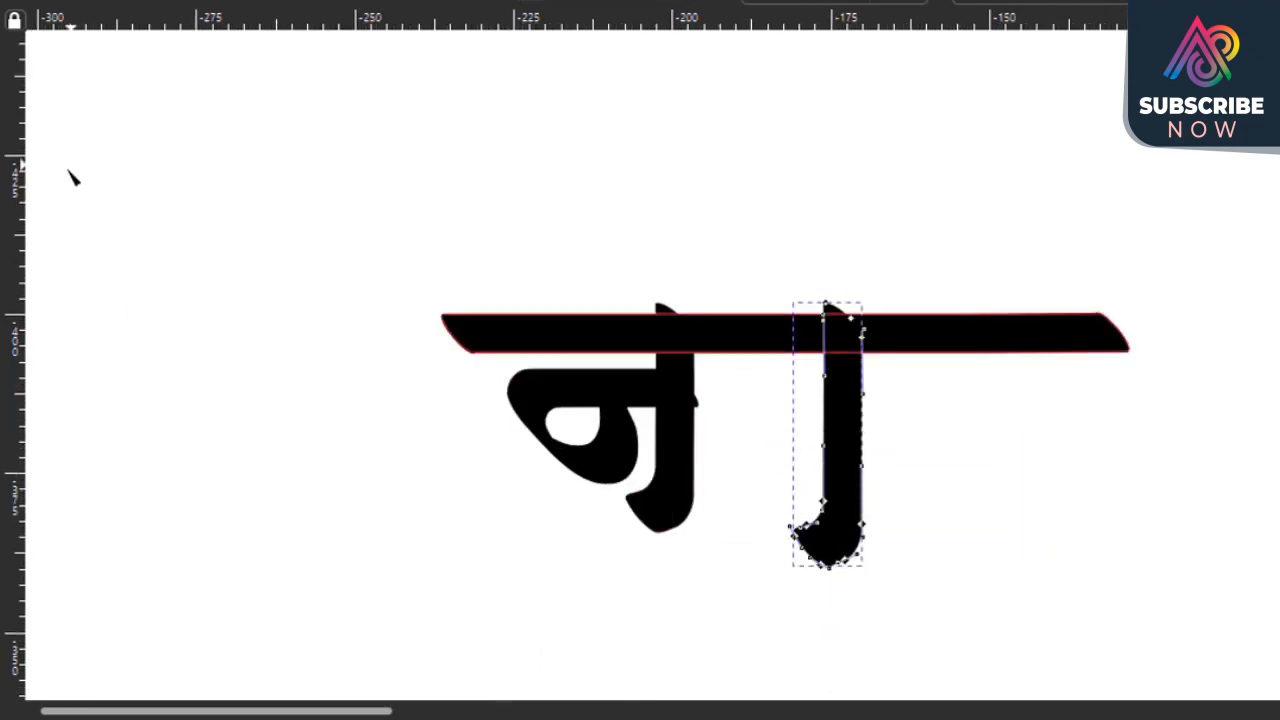
key("s")
key("Left")
key("Left")
key("Escape")
left_click(852, 448)
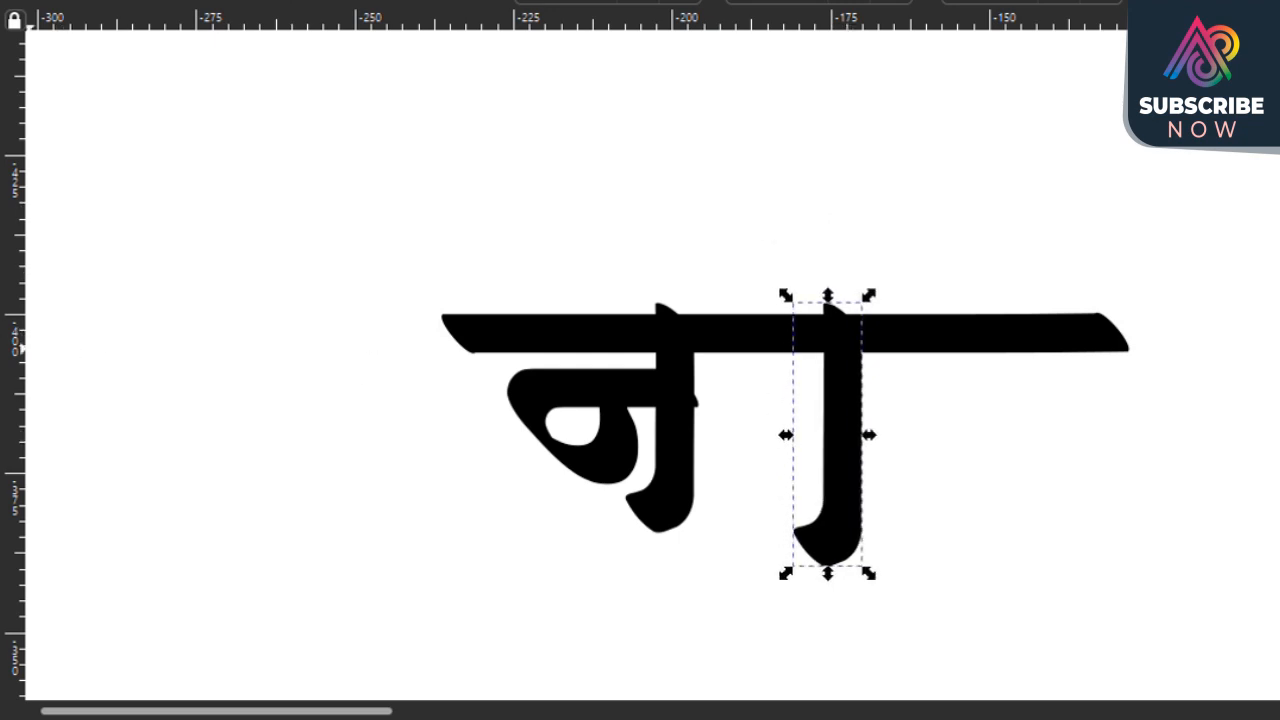
Step: Draw a new rounded loop left of the lengthened second stem to form the letter व
key("c")
scroll(814, 434, "up", 1)
mouse_move(845, 410)
left_mouse_down()
mouse_move(782, 349)
mouse_move(730, 430)
left_mouse_up()
key("ctrl+z")
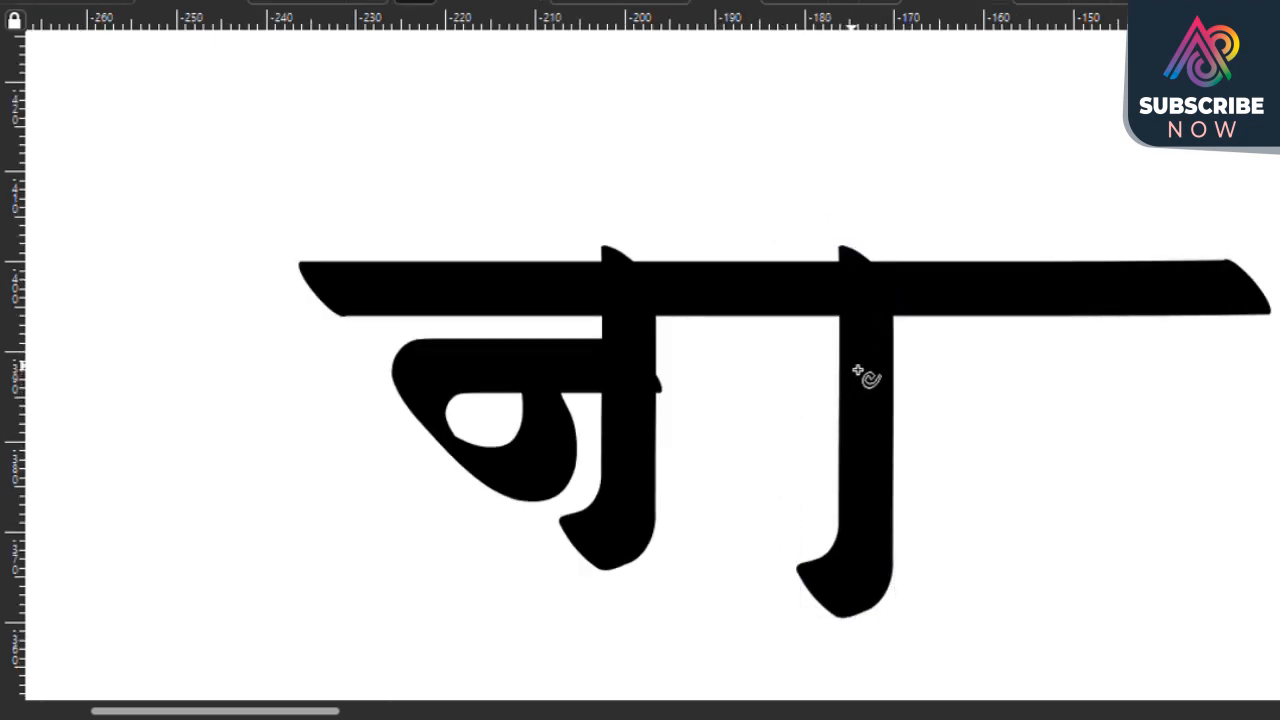
mouse_move(862, 360)
left_mouse_down()
mouse_move(720, 407)
mouse_move(792, 479)
mouse_move(860, 400)
left_mouse_up()
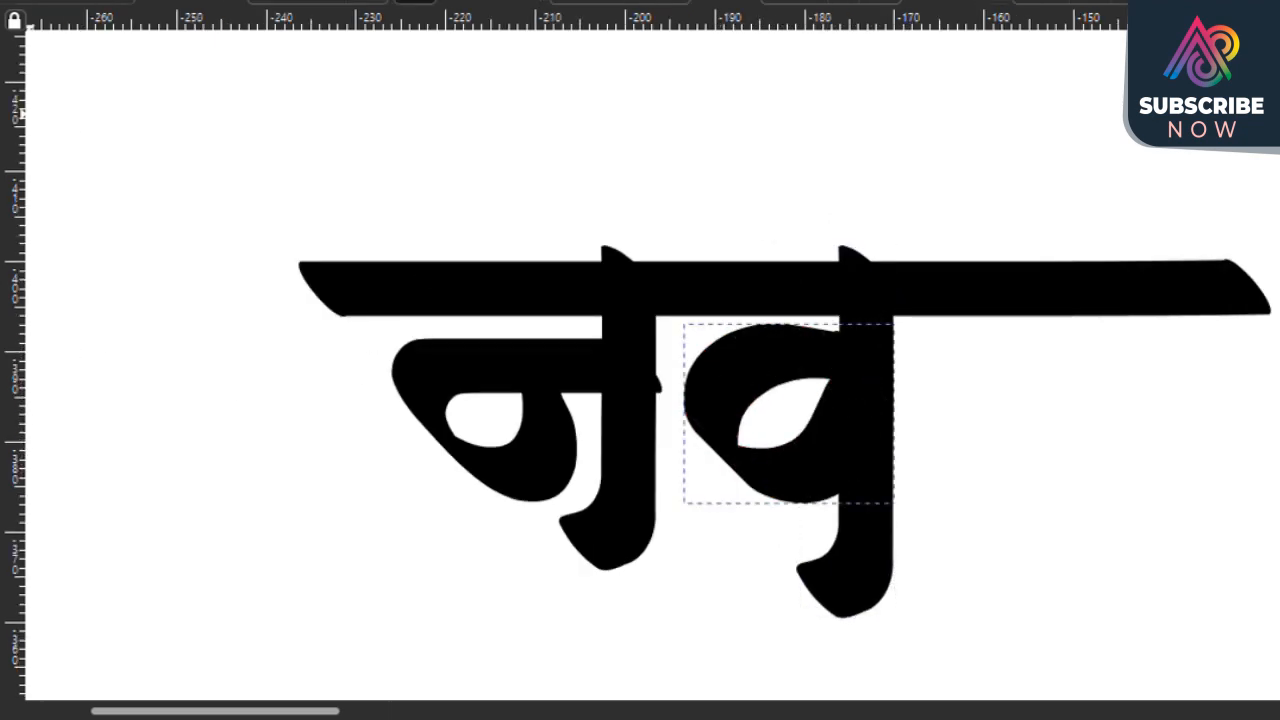
key("s")
left_click(666, 133)
Step: Nudge the loop and stem of the letter व together slightly left toward the letter न
left_click(776, 452)
left_click(865, 561, "shift")
key("Left")
key("Left")
left_click(966, 570)
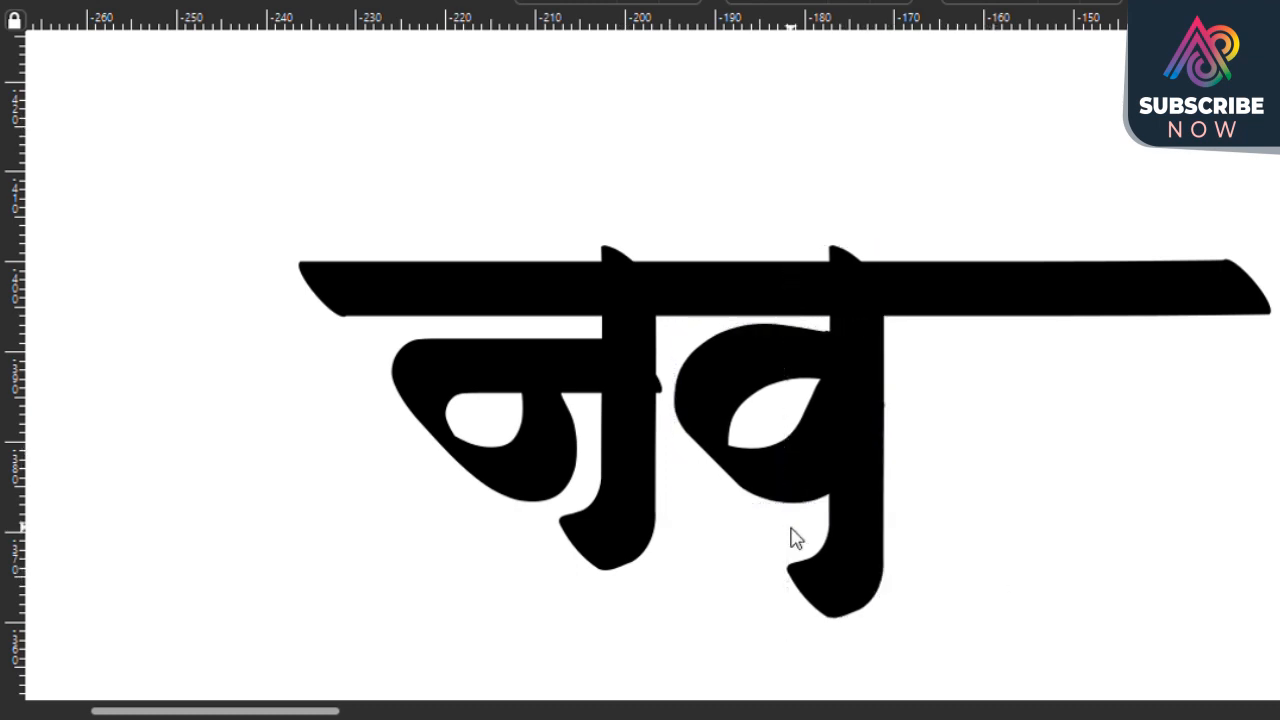
Step: Shorten the stem of the letter व by moving its foot nodes up slightly
scroll(790, 528, "down", 1)
left_click(823, 558)
left_click(738, 412)
left_click(877, 556)
left_click(840, 561)
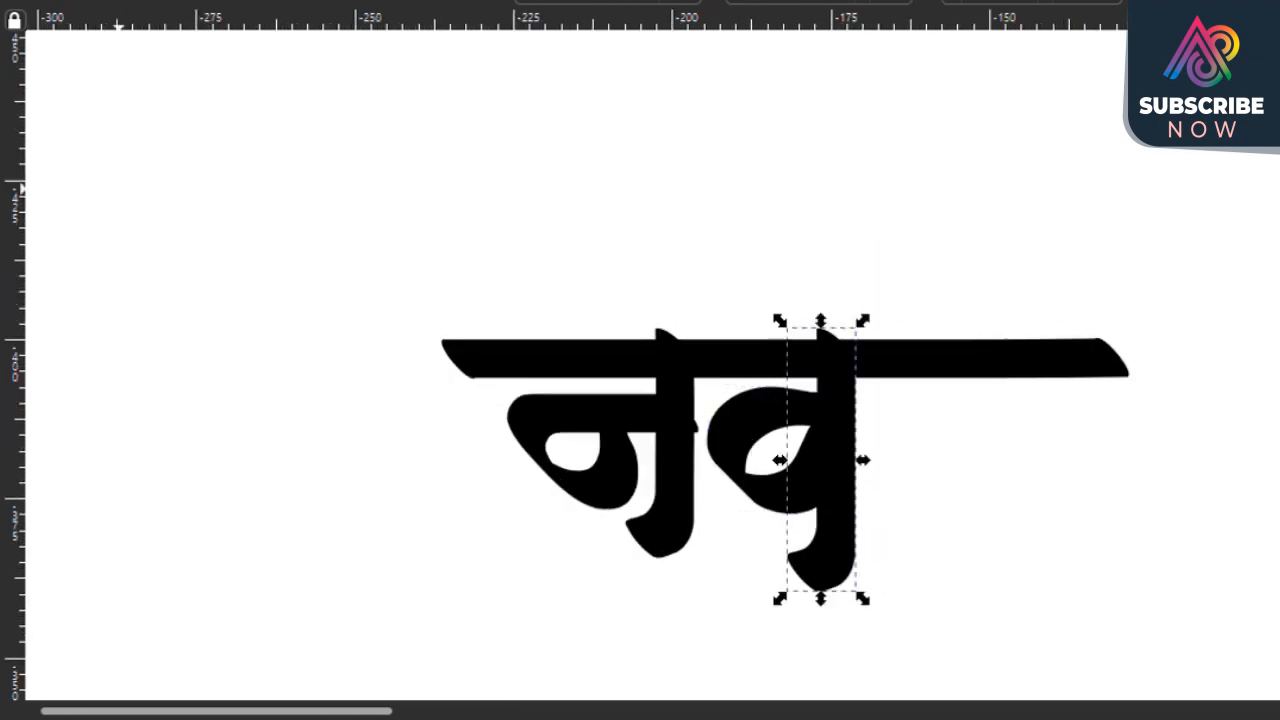
key("n")
left_click_drag(955, 631, 726, 514)
key("Up")
key("Up")
key("Up")
key("Up")
key("Up")
key("s")
left_click(300, 118)
scroll(616, 471, "down", 2)
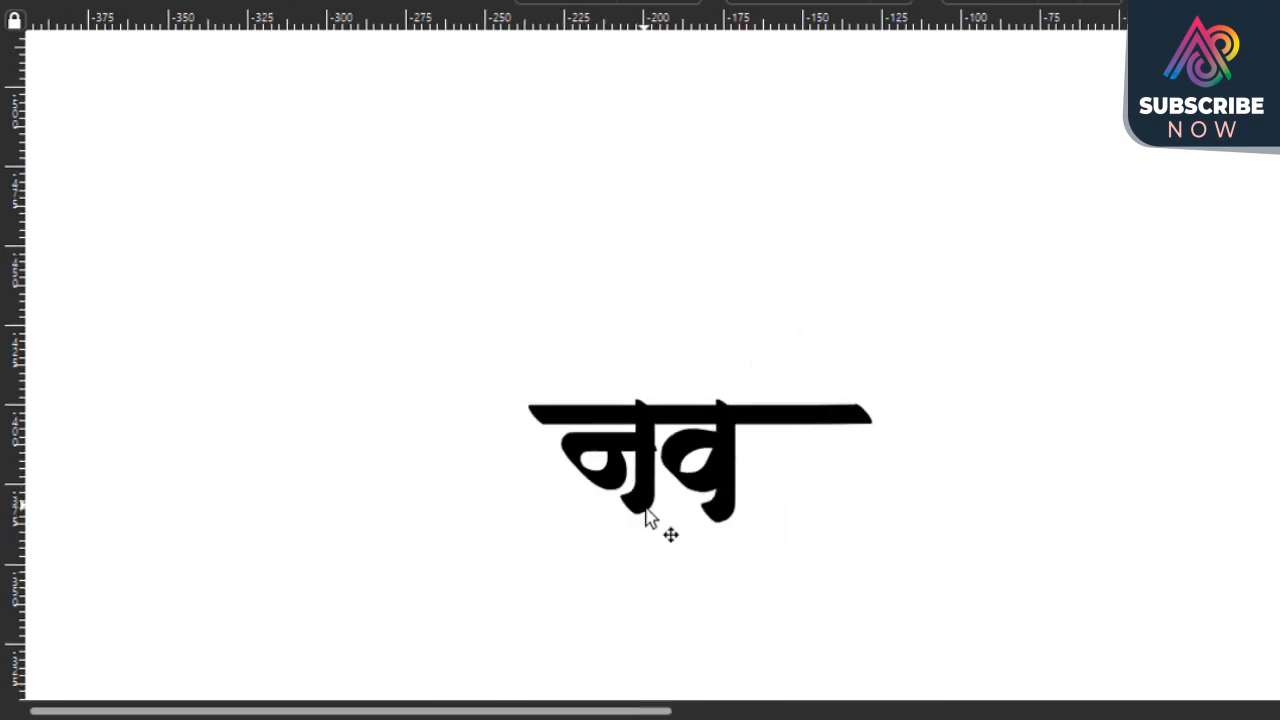
scroll(645, 515, "up", 2)
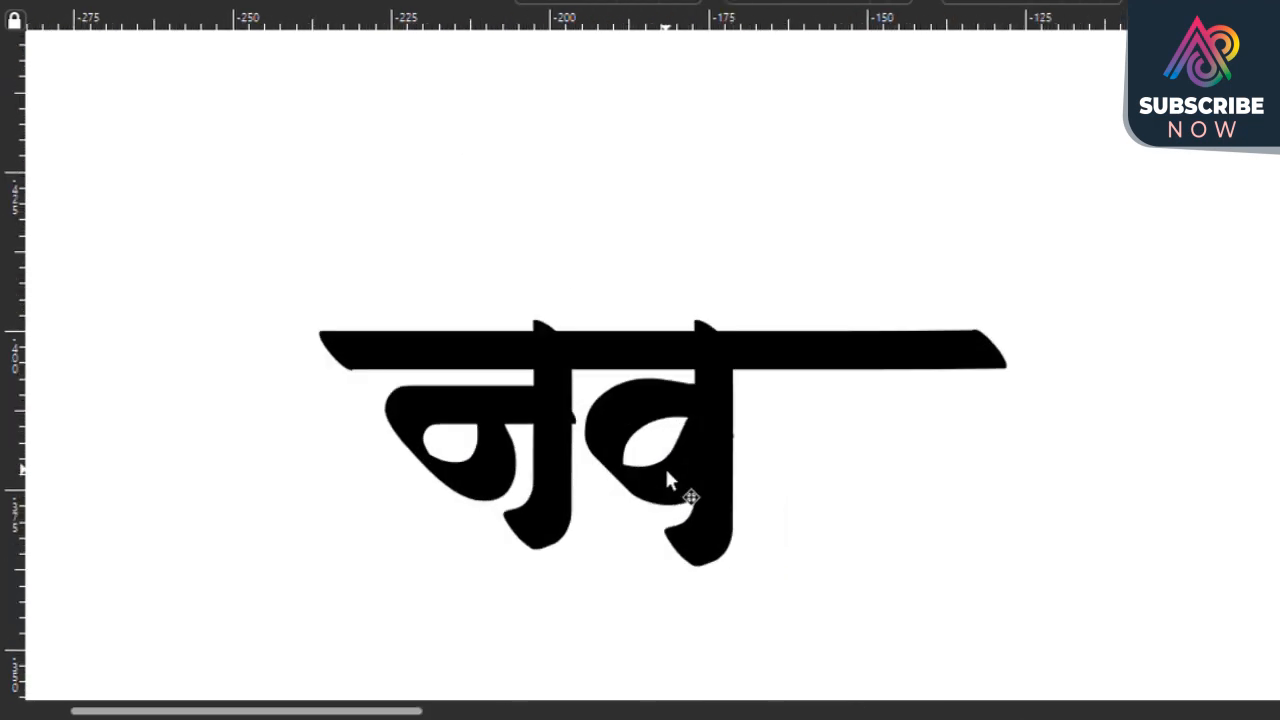
Step: Nudge the horizontal headline stroke right so less of it overhangs the first letter
left_click(863, 360)
key("Right")
key("Right")
key("Right")
key("Right")
key("Right")
key("Right")
left_click(895, 472)
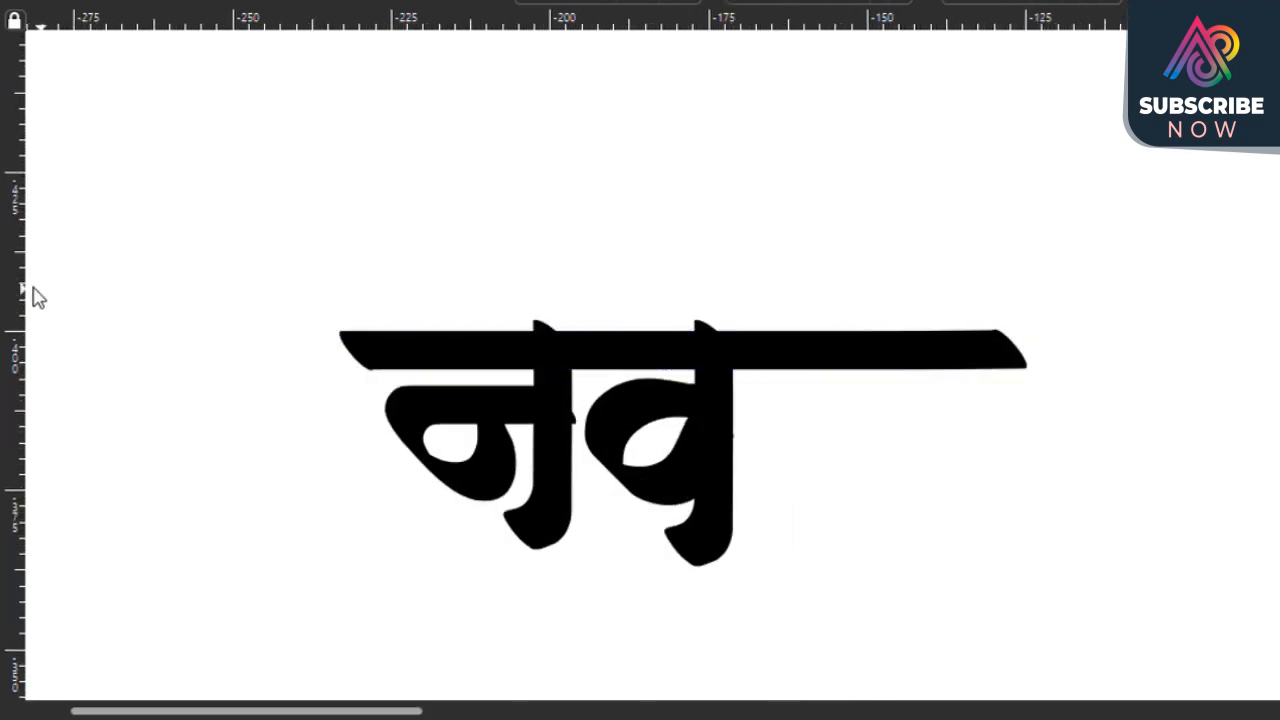
Step: Draw the third letter's first stroke right of व, descending from the headline and curving left into a pointed hook
key("c")
scroll(790, 360, "down", 3)
scroll(790, 360, "up", 1)
scroll(810, 217, "up", 1)
mouse_move(912, 156)
left_mouse_down()
mouse_move(895, 357)
mouse_move(893, 268)
mouse_move(780, 395)
mouse_move(716, 326)
left_mouse_up()
key("ctrl+z")
key("s")
left_click_drag(875, 321, 847, 316)
key("ctrl+z")
key("ctrl+shift+z")
left_click(977, 366)
scroll(755, 387, "down", 1)
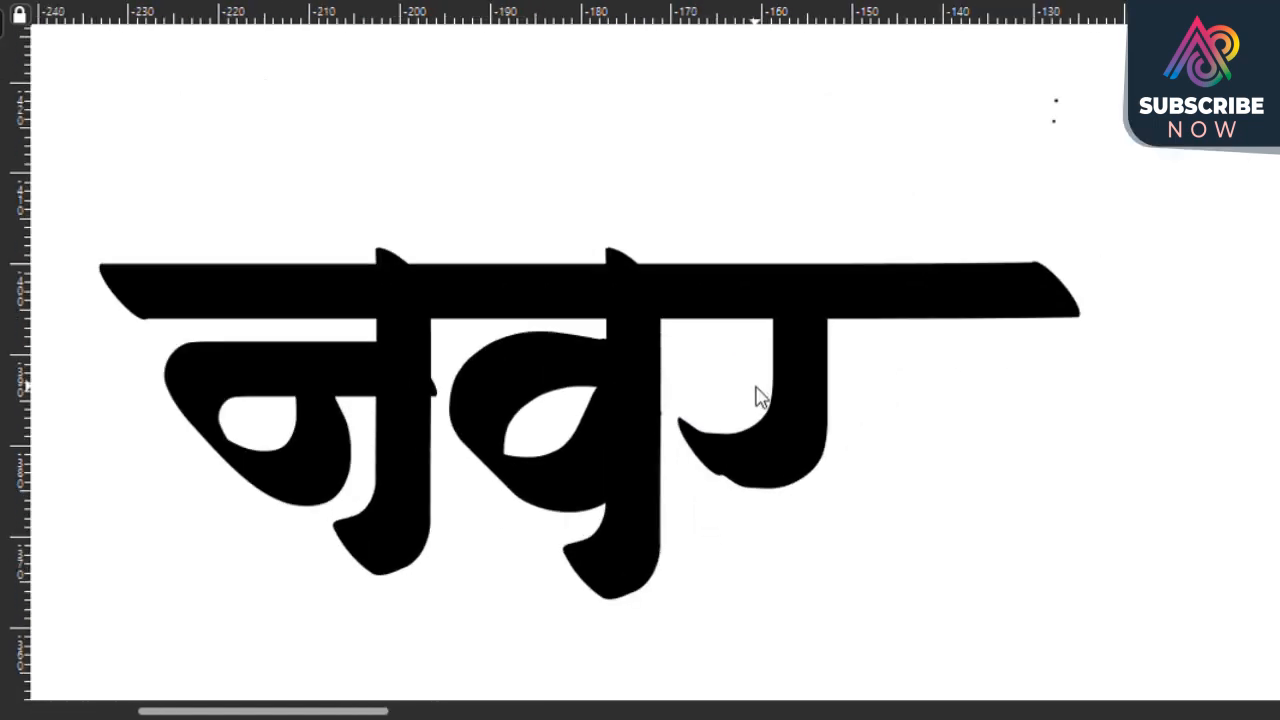
Step: Duplicate the stem of the letter न and move the copy right, past the third letter's hooked stroke
left_click(391, 521)
key("ctrl+d")
key("shift+Right")
key("shift+Right")
key("shift+Right")
key("shift+Right")
key("shift+Right")
key("shift+Right")
key("shift+Right")
key("shift+Right")
key("shift+Right")
key("shift+Right")
key("shift+Right")
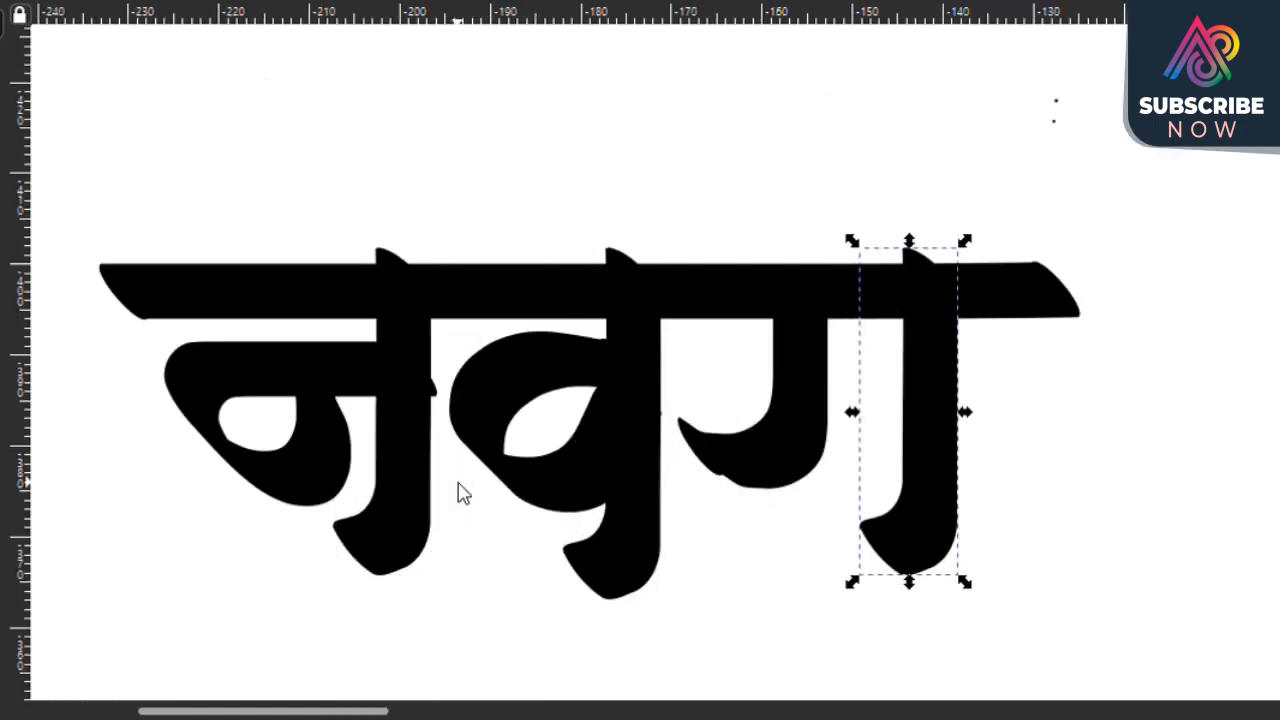
Step: Nudge the copied stem left in fine increments, closer to the third letter's hooked stroke
key("alt+Left")
key("alt+Left")
key("alt+Left")
key("alt+Left")
key("alt+Left")
key("alt+Left")
key("alt+Left")
key("alt+Left")
key("alt+Left")
key("alt+Left")
key("alt+Left")
key("alt+Left")
key("alt+Left")
key("alt+Left")
key("alt+Left")
key("alt+Left")
key("alt+Left")
key("alt+Left")
key("alt+Left")
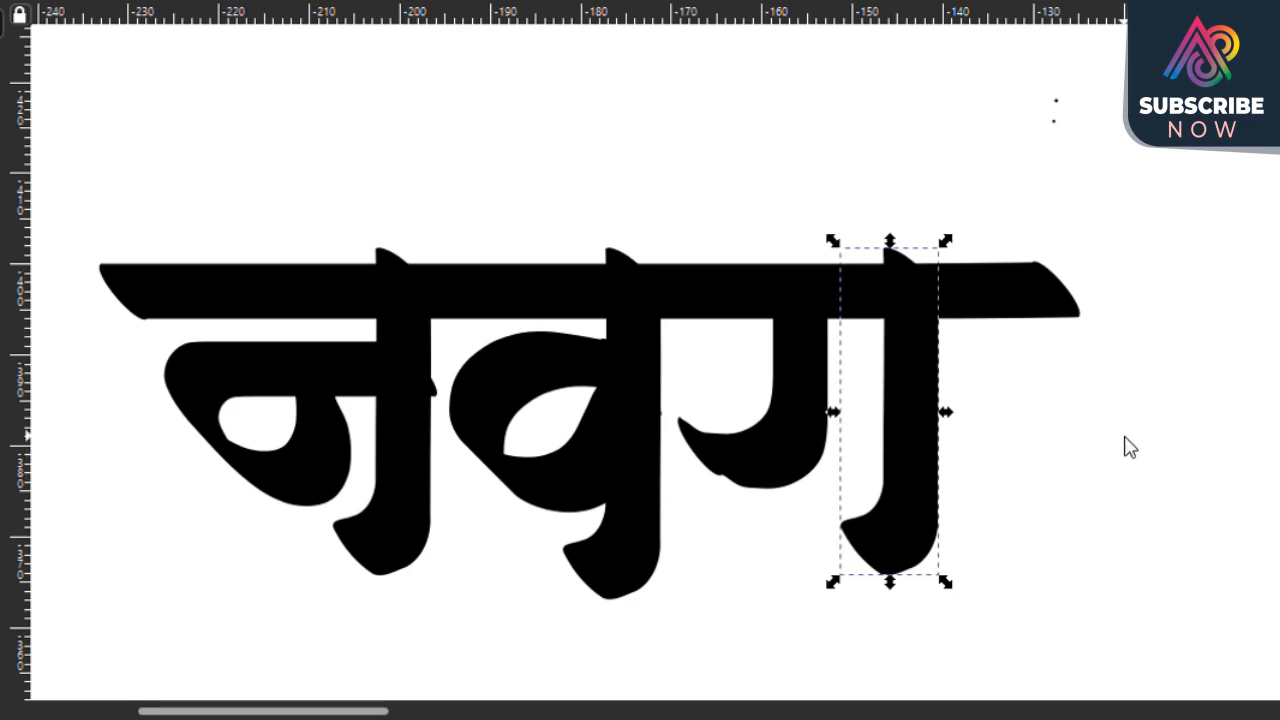
left_click(1124, 437)
scroll(755, 421, "down", 3)
scroll(761, 473, "up", 3)
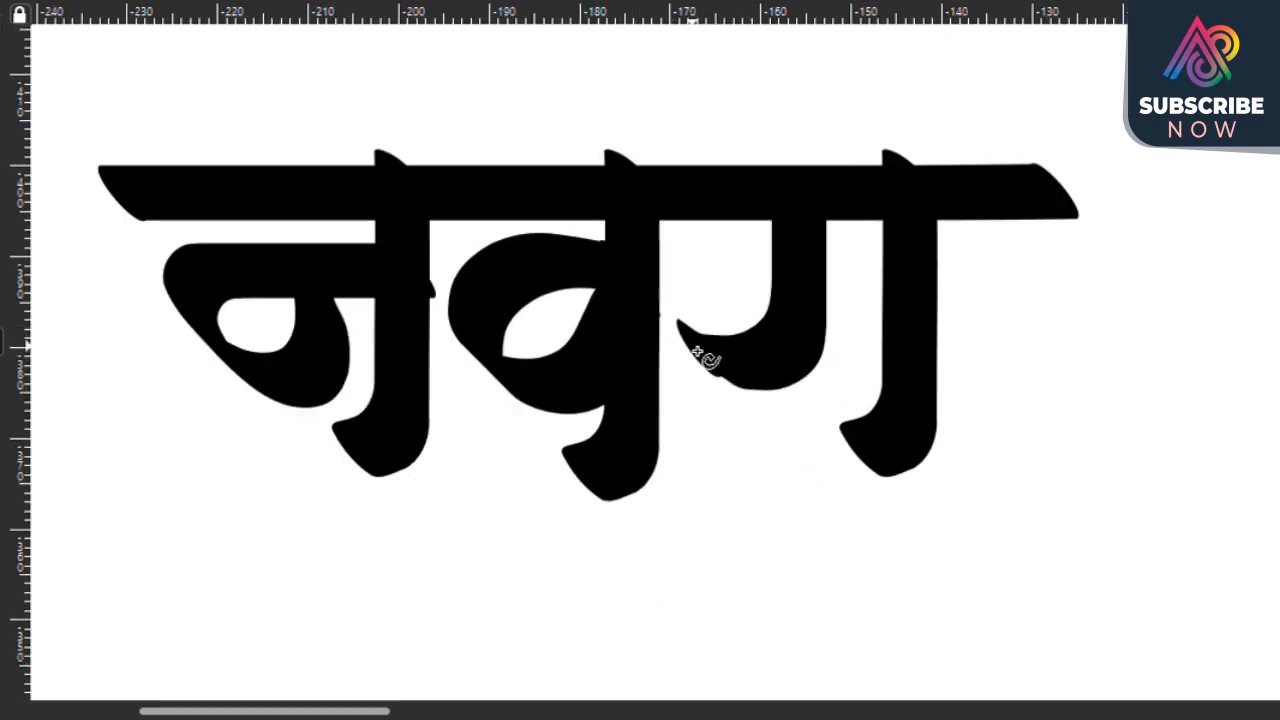
Step: Try several looping tail flourishes starting from the third letter's hook and undo each one
left_click_drag(690, 346, 769, 612)
scroll(743, 365, "down", 3)
scroll(752, 405, "up", 2)
key("ctrl+z")
mouse_move(695, 287)
left_mouse_down()
mouse_move(902, 481)
mouse_move(1260, 403)
left_mouse_up()
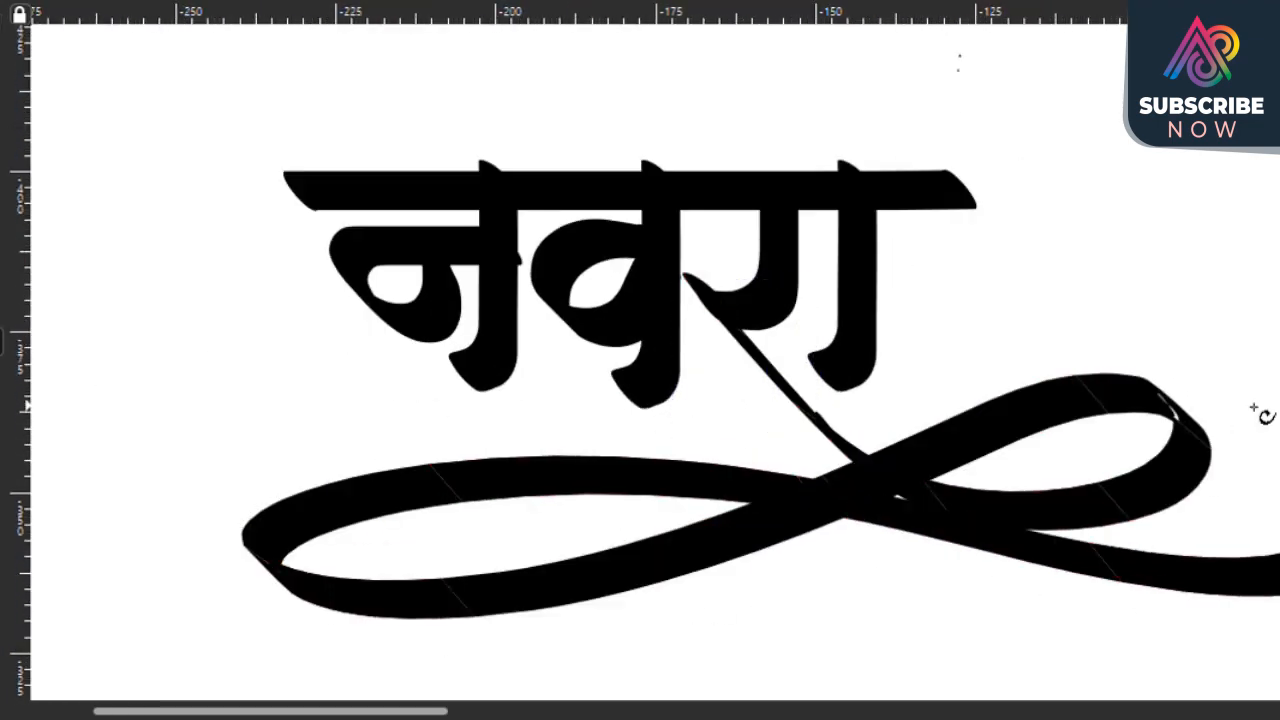
key("ctrl+z")
mouse_move(700, 258)
left_mouse_down()
mouse_move(826, 468)
mouse_move(1017, 420)
left_mouse_up()
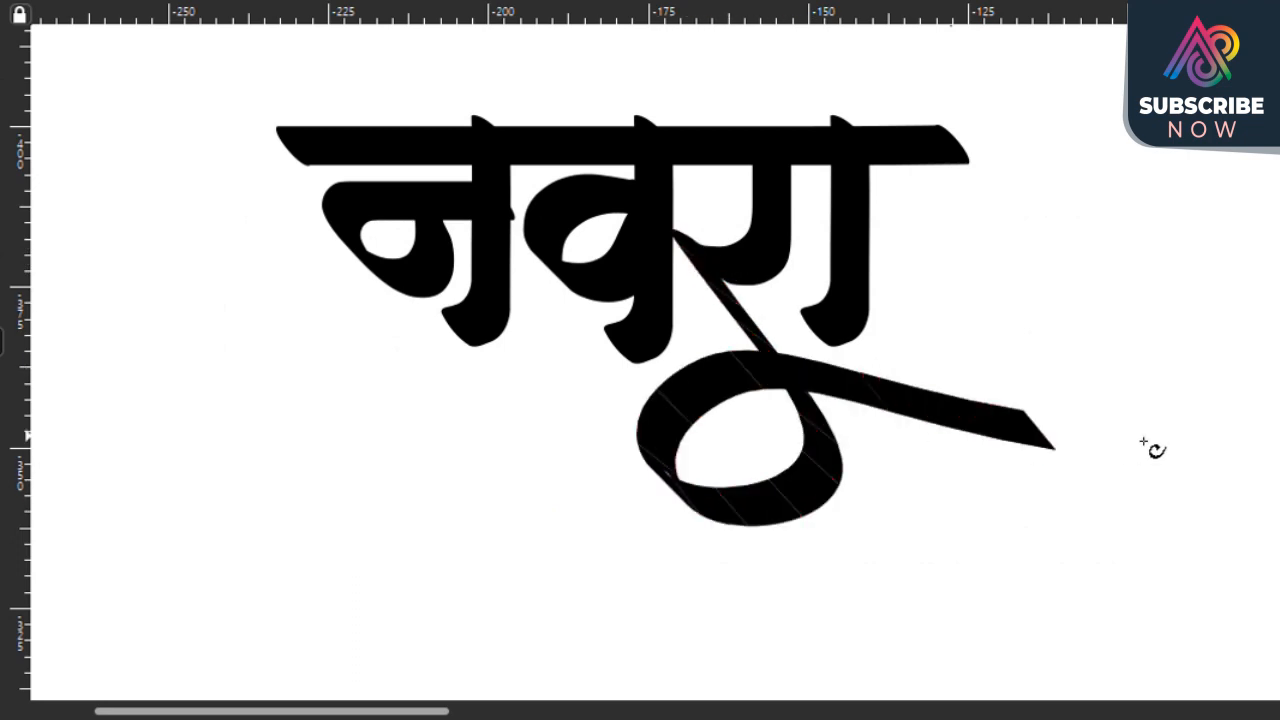
key("ctrl+z")
mouse_move(700, 258)
left_mouse_down()
mouse_move(857, 419)
mouse_move(1016, 345)
mouse_move(766, 445)
mouse_move(606, 404)
mouse_move(814, 473)
mouse_move(1194, 334)
left_mouse_up()
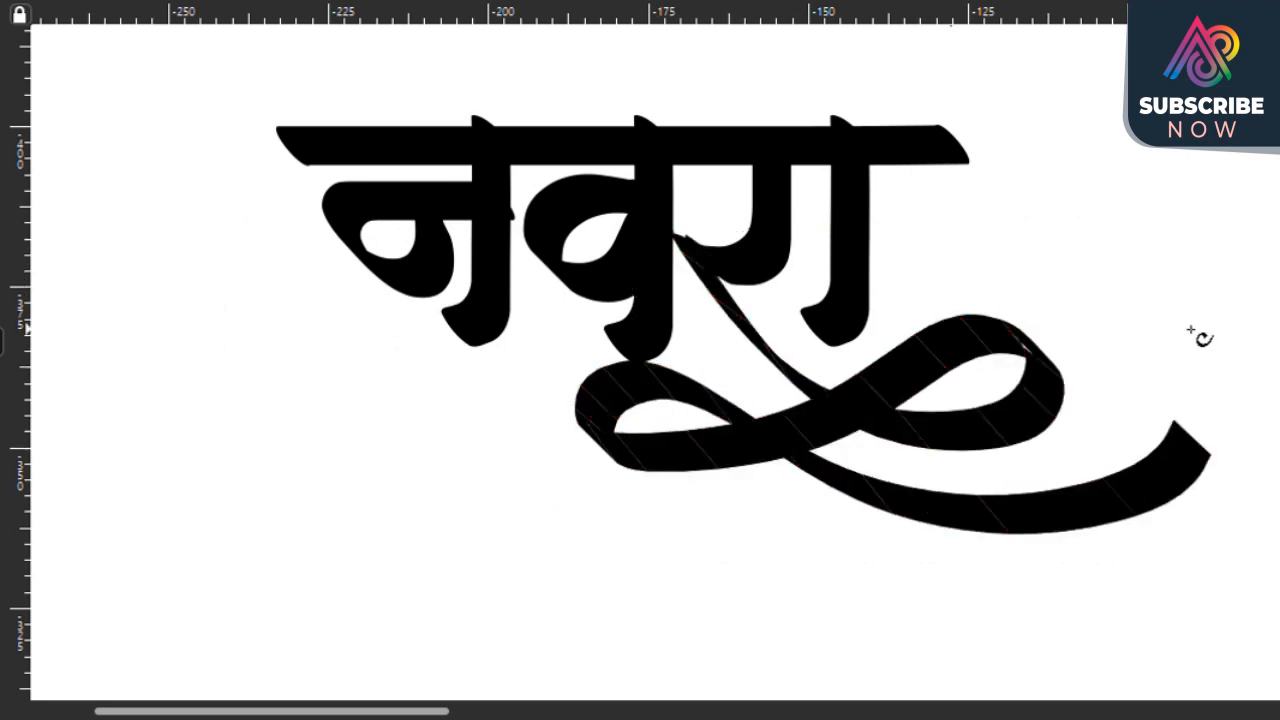
key("ctrl+z")
Step: Draw a double-looped flourish from the third letter's hook, sweeping beneath the word and ending in a rising tail
mouse_move(700, 258)
left_mouse_down()
mouse_move(820, 400)
mouse_move(920, 428)
mouse_move(754, 440)
mouse_move(1053, 385)
mouse_move(1190, 410)
left_mouse_up()
scroll(823, 451, "down", 2)
scroll(868, 415, "up", 1)
scroll(868, 415, "up", 2)
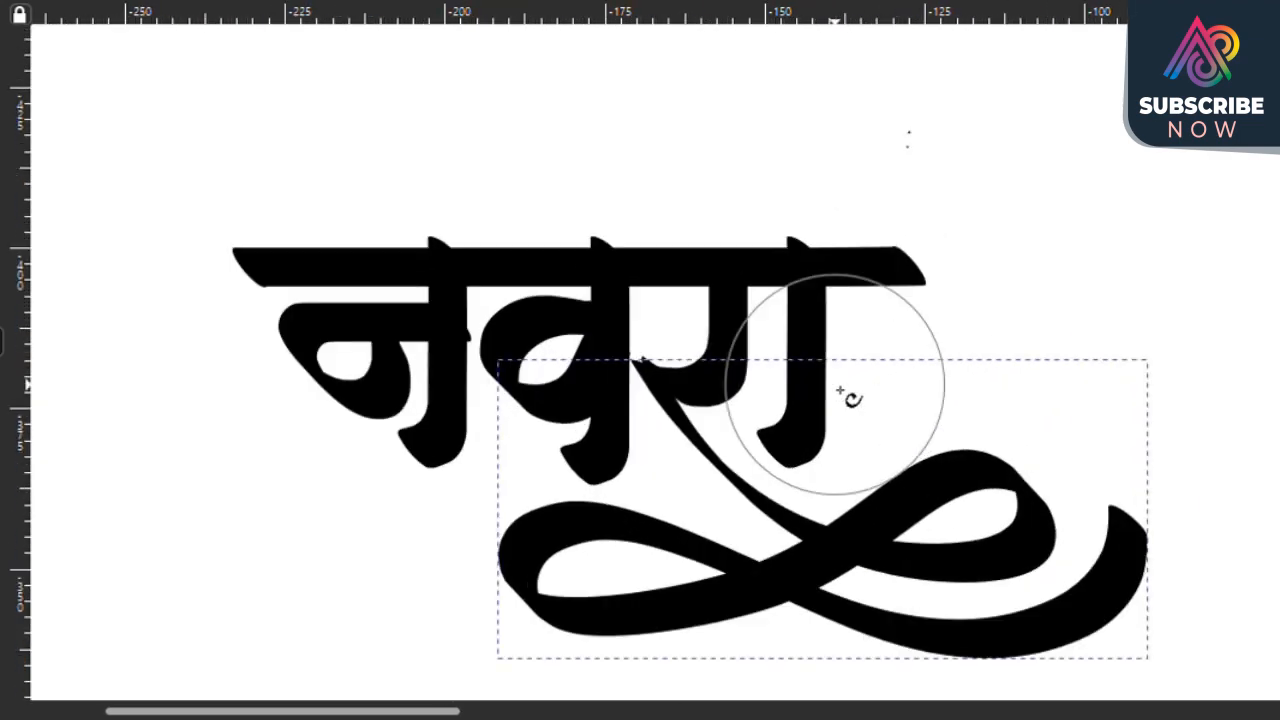
key("s")
left_click(678, 130)
scroll(868, 346, "down", 4)
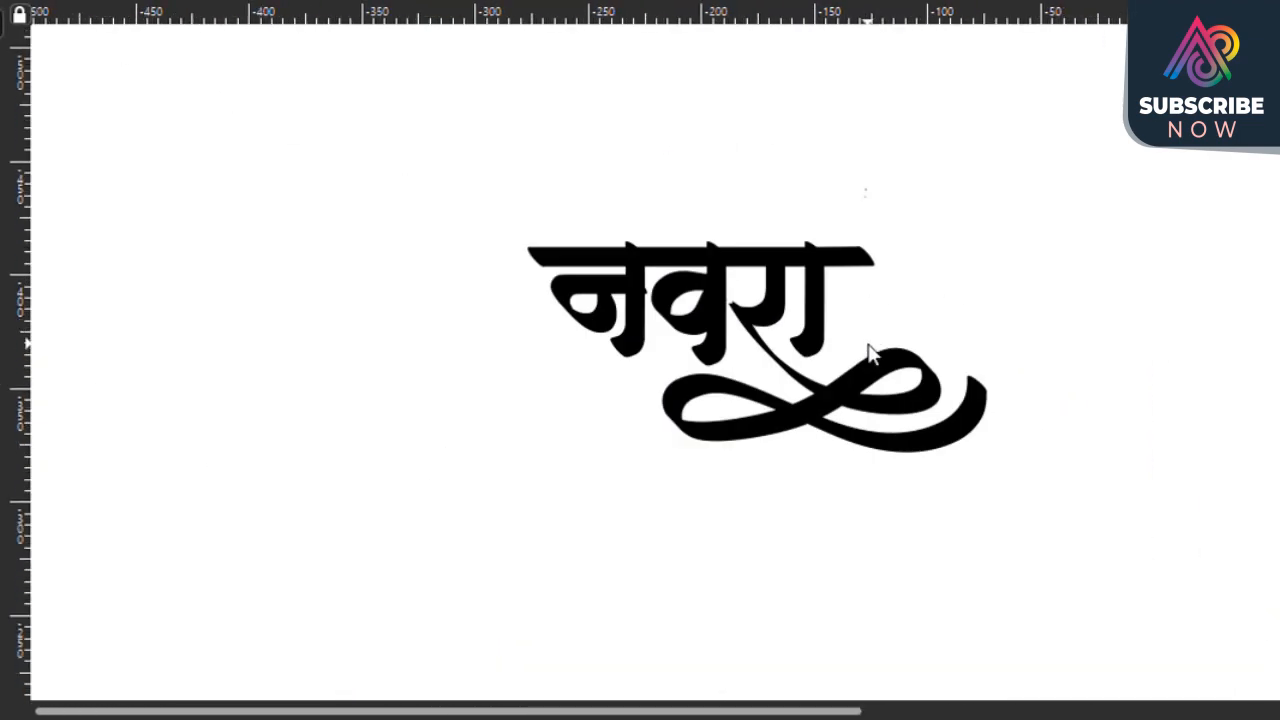
scroll(835, 272, "up", 2)
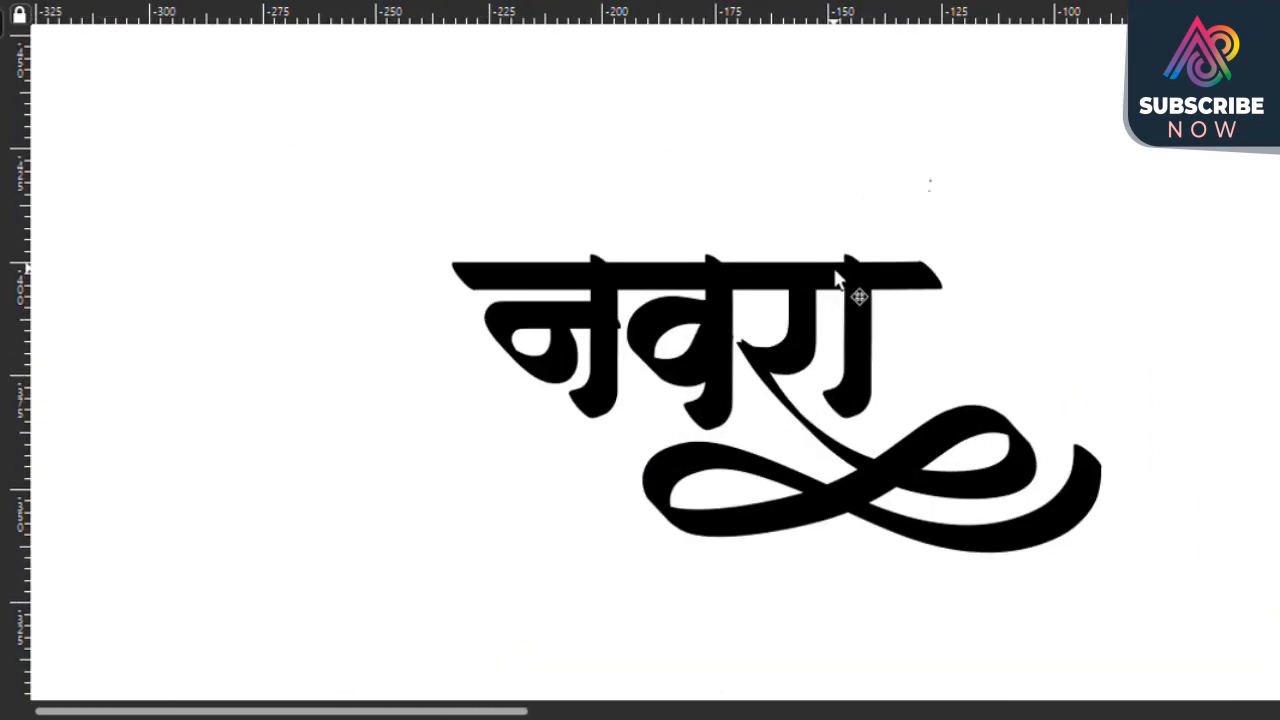
Step: Duplicate the third letter's stem and move the copy right, to the end of the headline
left_click(860, 337)
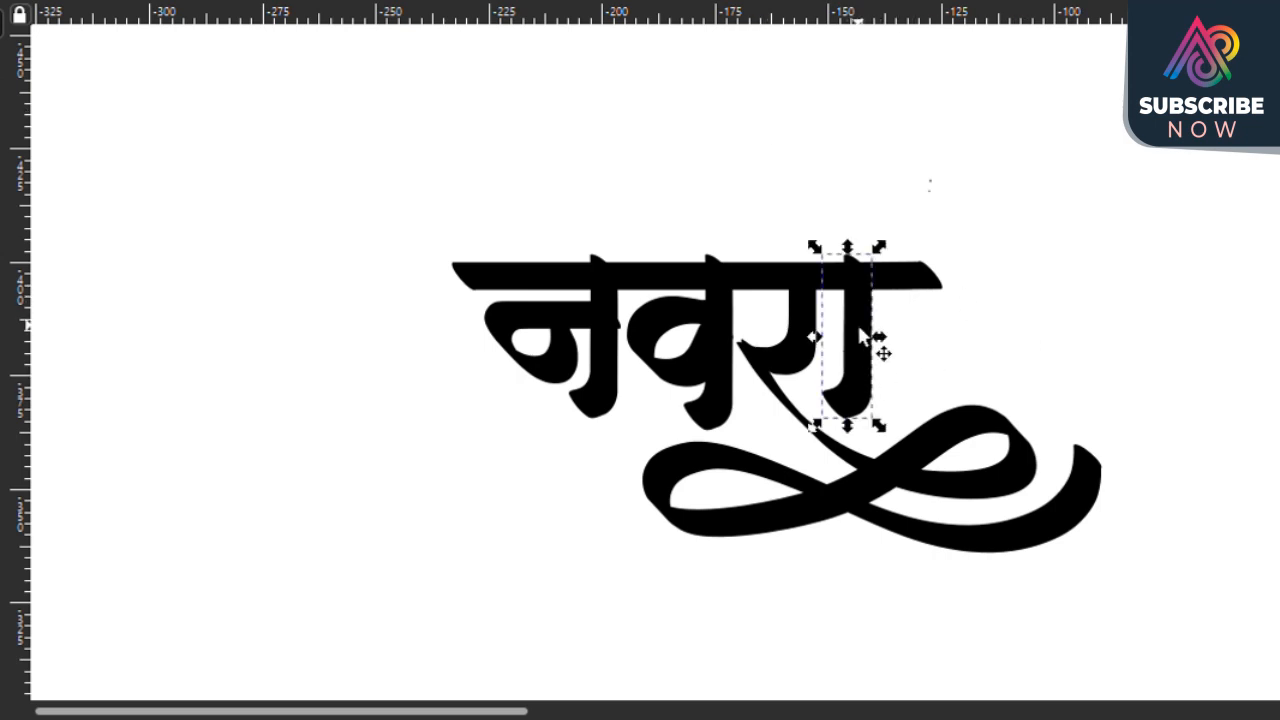
key("shift+Right")
key("shift+Right")
key("shift+Right")
key("shift+Right")
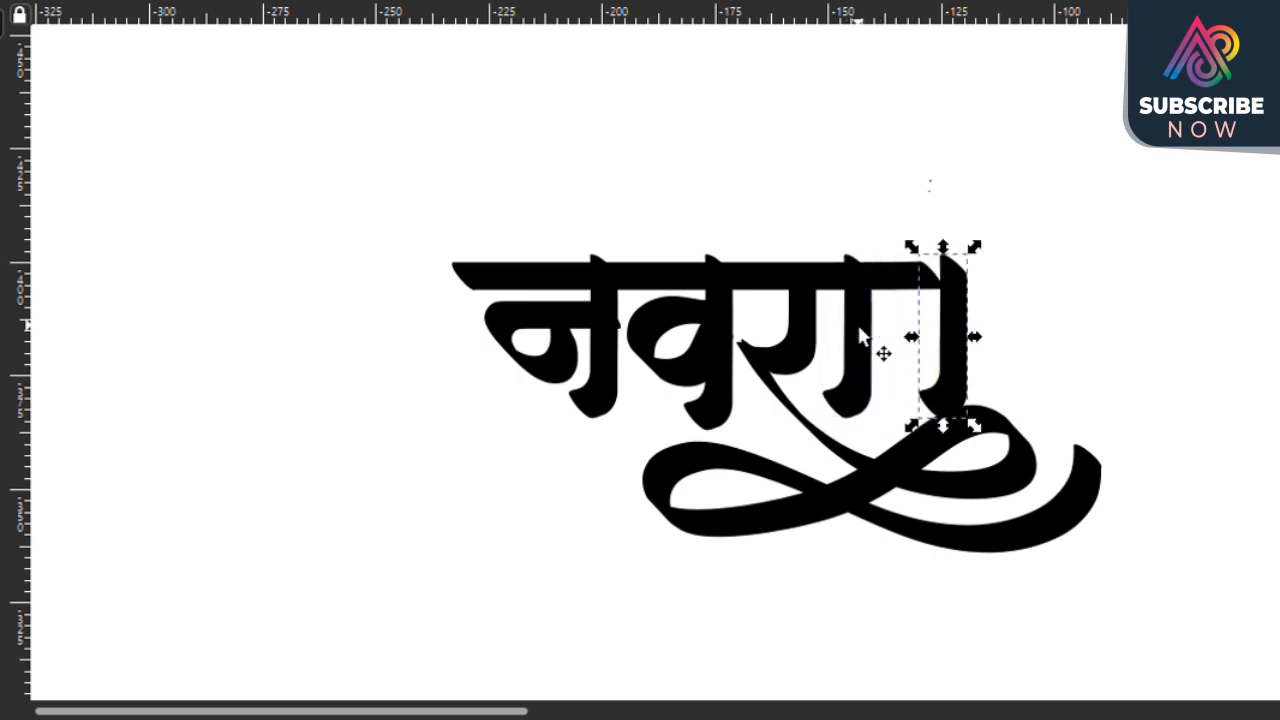
Step: Delete the double-looped flourish beneath the letters
left_click(906, 441)
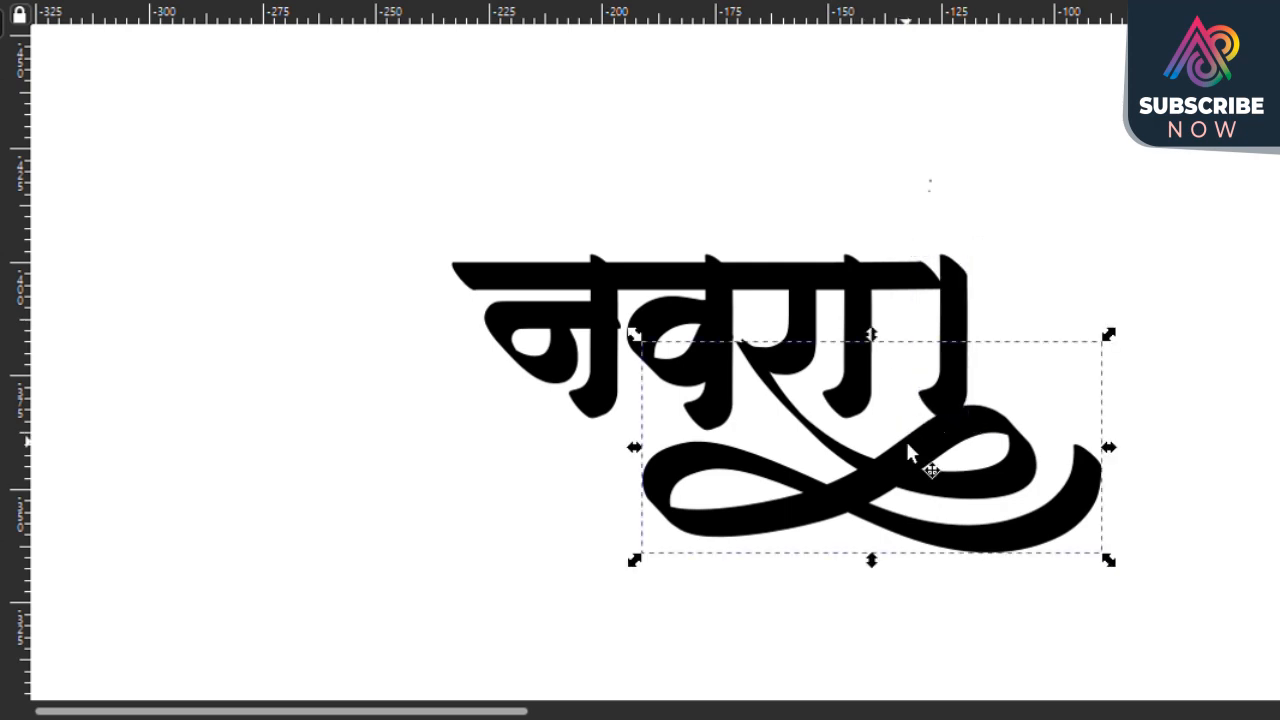
key("Delete")
Step: Extend the headline stroke by moving its right-end nodes well past the copied stem
left_click(895, 285)
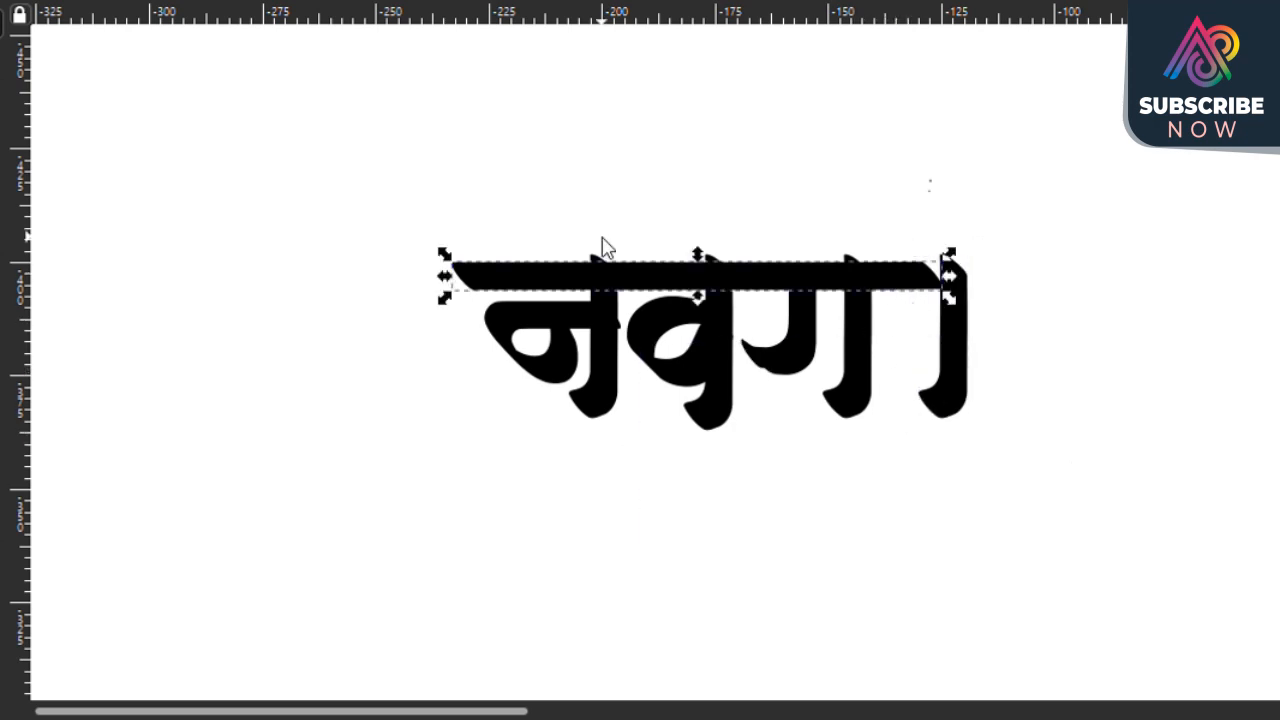
key("n")
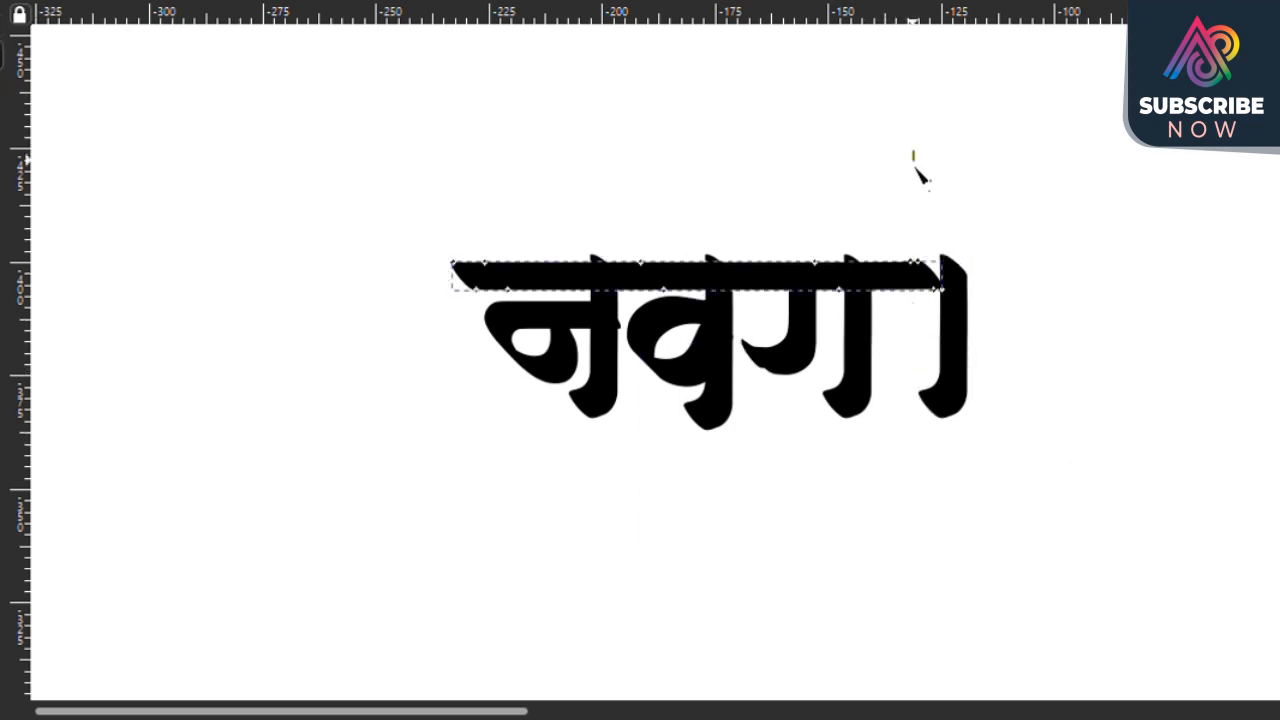
left_click_drag(853, 157, 1041, 337)
key("Right")
key("Right")
key("Right")
key("Right")
key("Right")
key("Right")
key("Right")
key("Right")
key("Right")
key("Right")
key("Right")
key("Right")
key("Right")
key("Right")
key("Right")
key("Right")
key("Right")
key("Right")
key("Right")
key("Right")
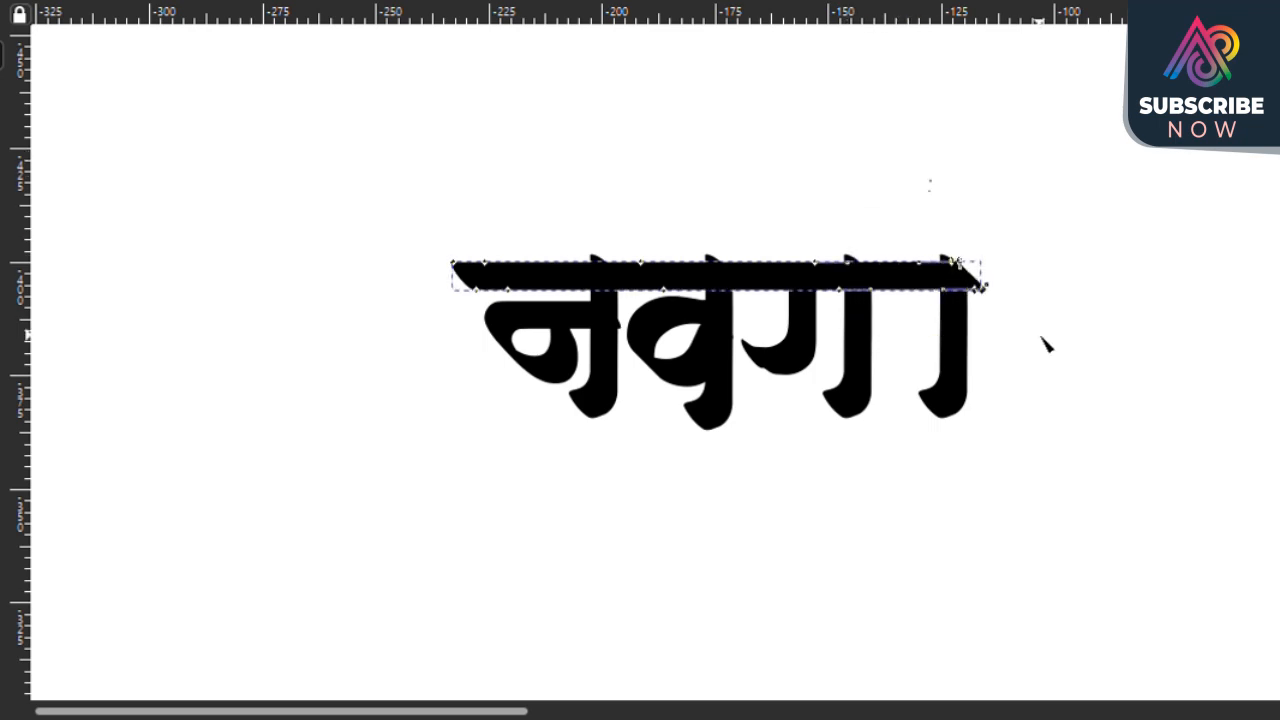
key("s")
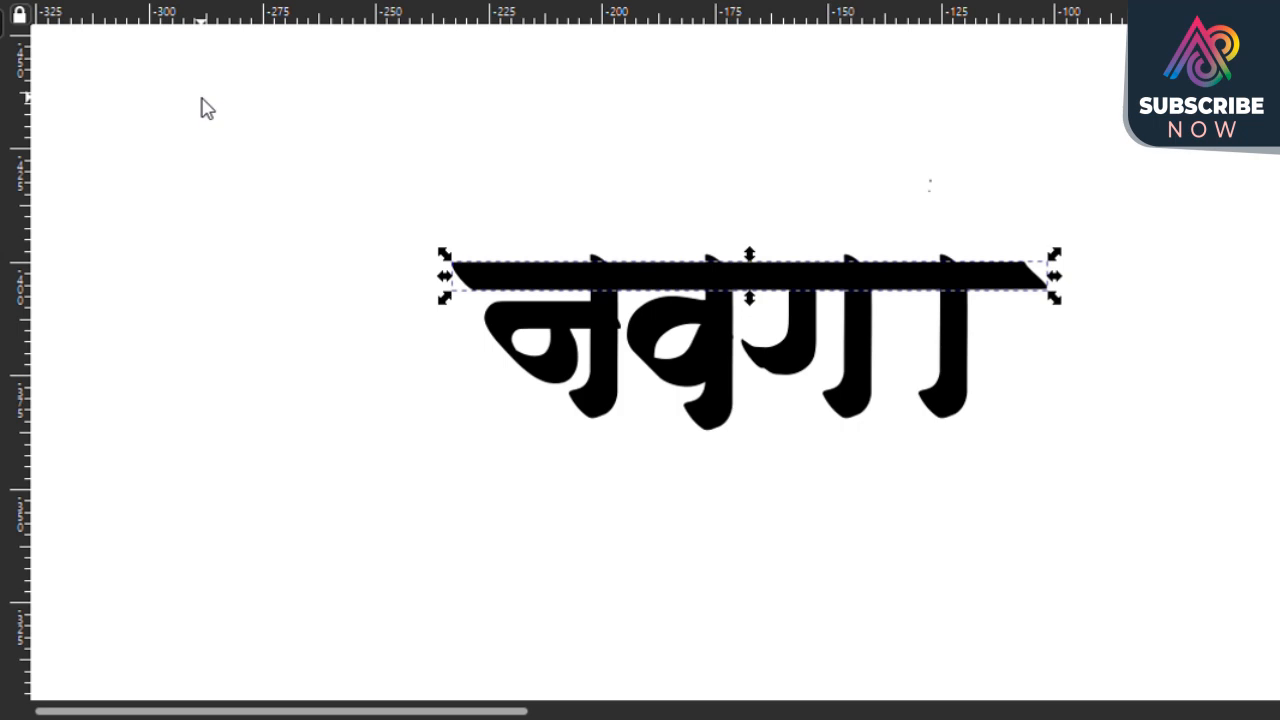
Step: Move the copied stem left until it stands close beside the third letter's stem as a vowel bar
left_click(955, 360)
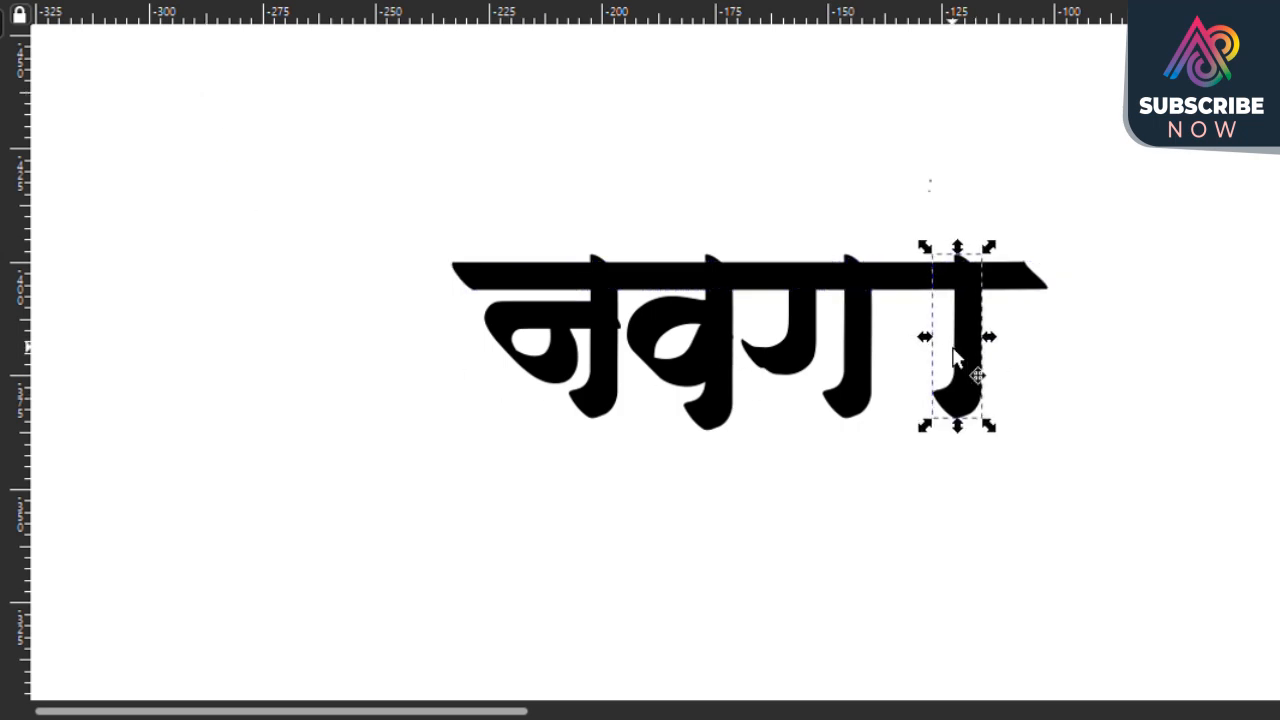
key("Right")
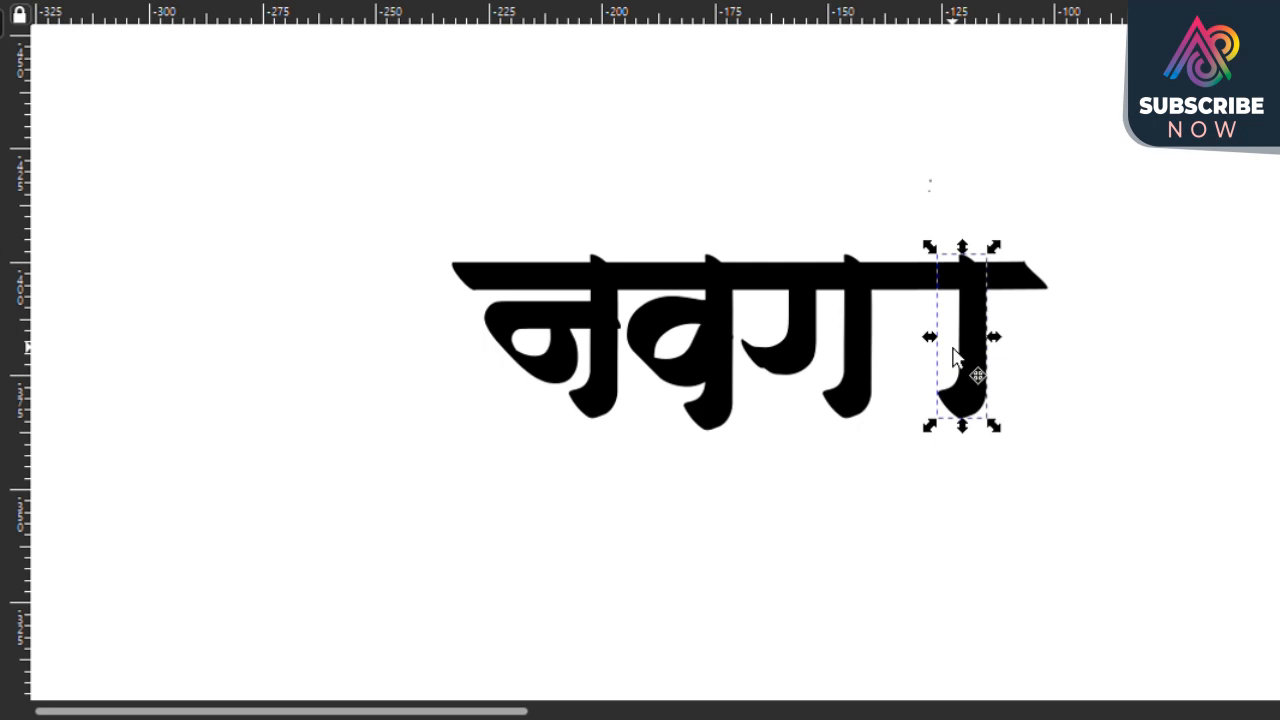
key("Left")
key("Left")
key("Left")
key("Left")
key("Left")
key("Left")
key("Left")
key("Left")
key("Left")
key("Left")
key("Left")
key("Left")
key("Left")
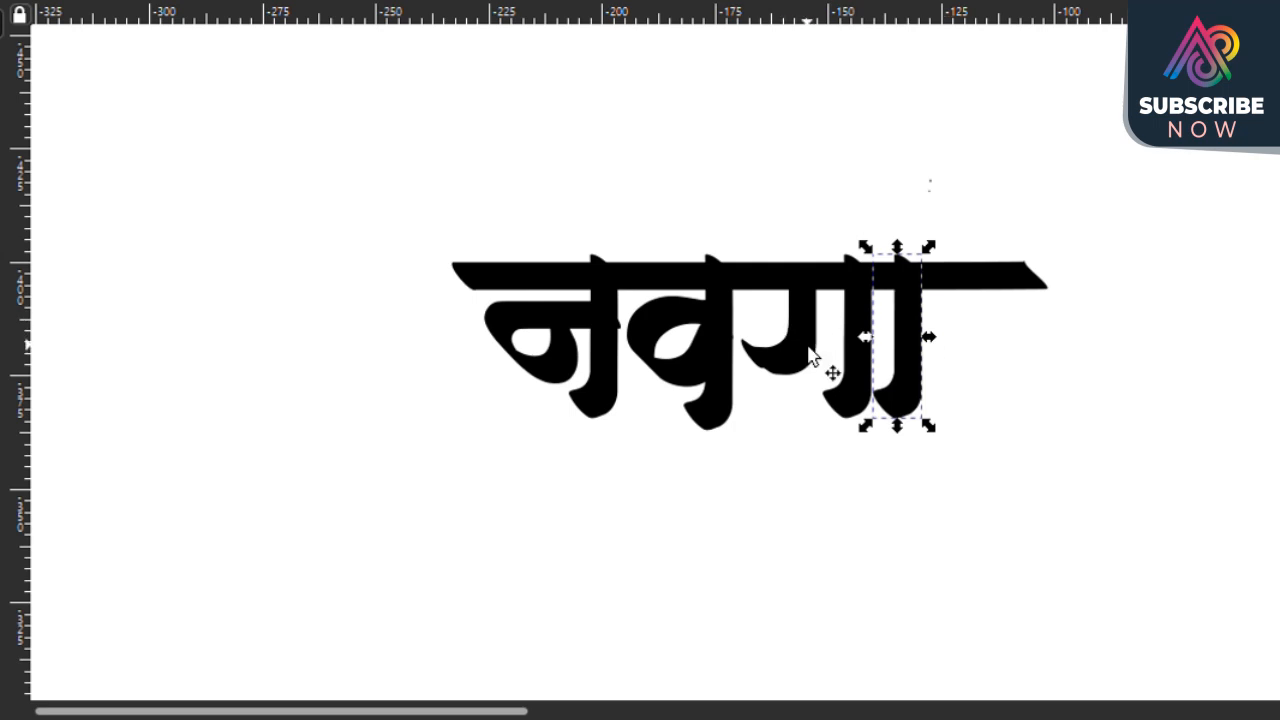
Step: Duplicate the vowel bar and move the copy right, to the far end of the headline
key("Right")
key("Right")
key("Right")
key("Right")
key("Right")
key("Right")
key("Right")
key("Right")
key("Right")
key("Right")
key("Right")
key("Right")
key("Right")
key("Right")
key("Right")
key("Right")
key("Right")
key("Right")
key("Right")
key("Right")
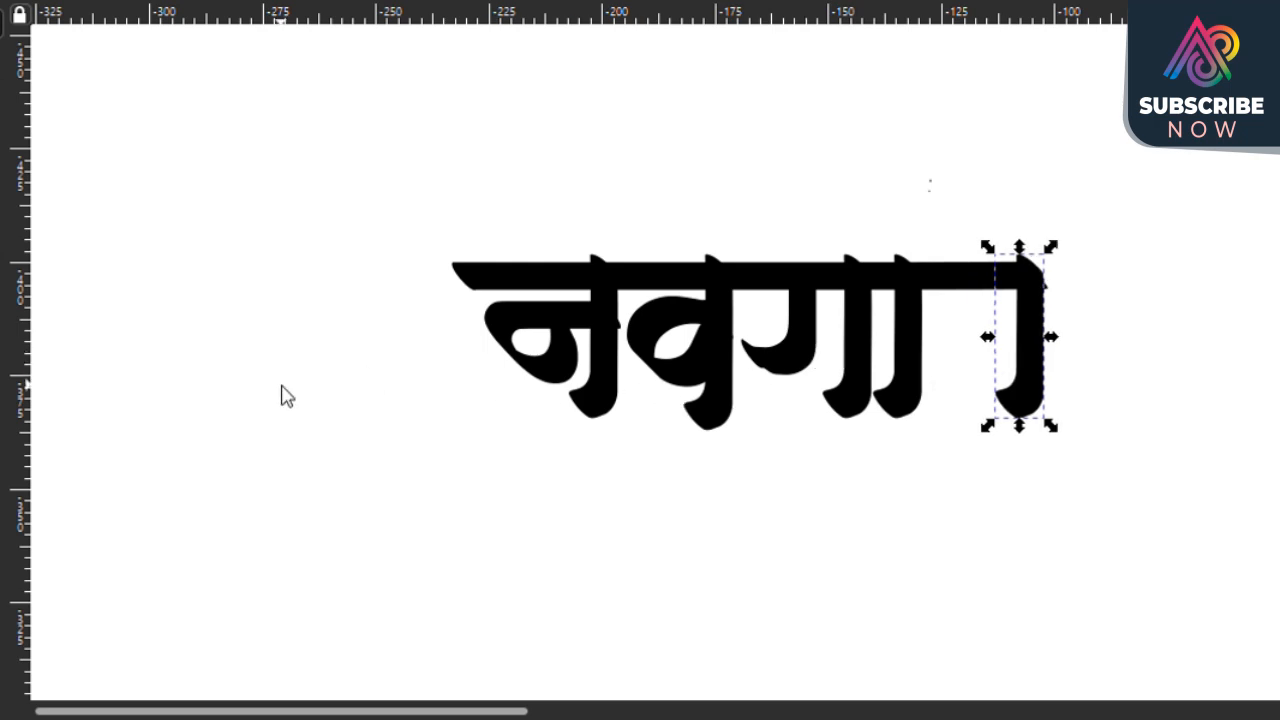
key("i")
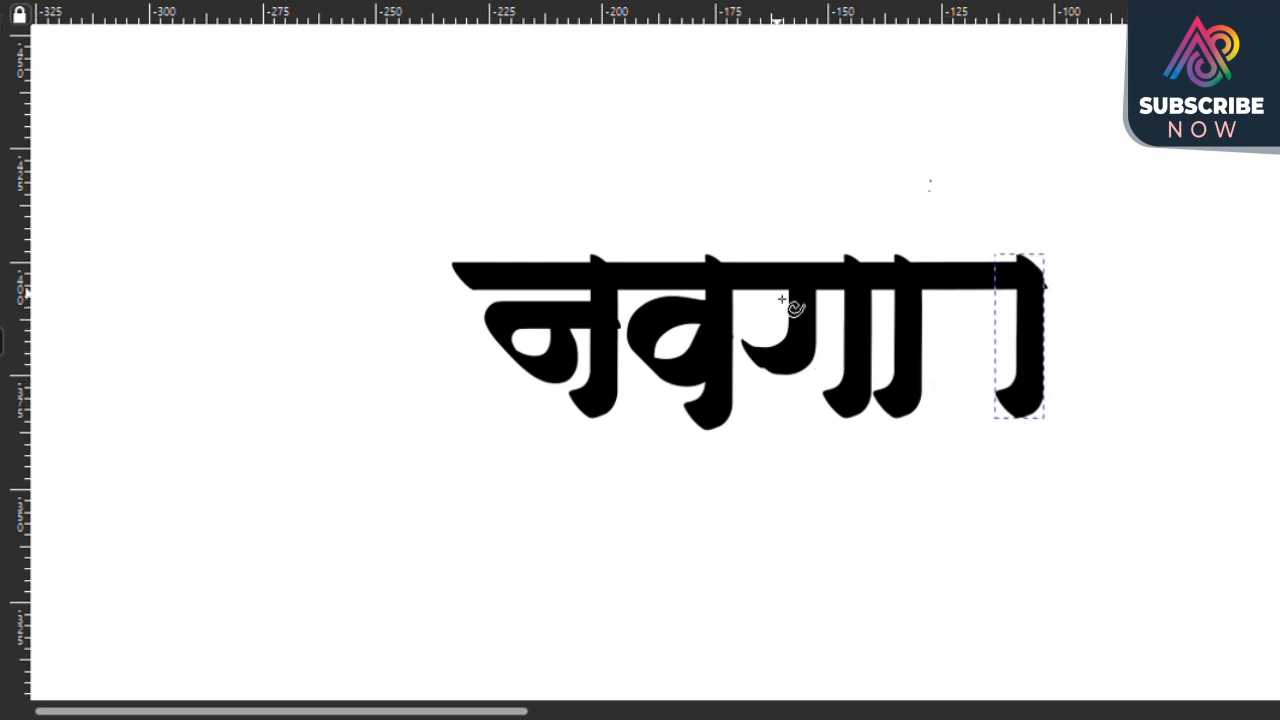
key("s")
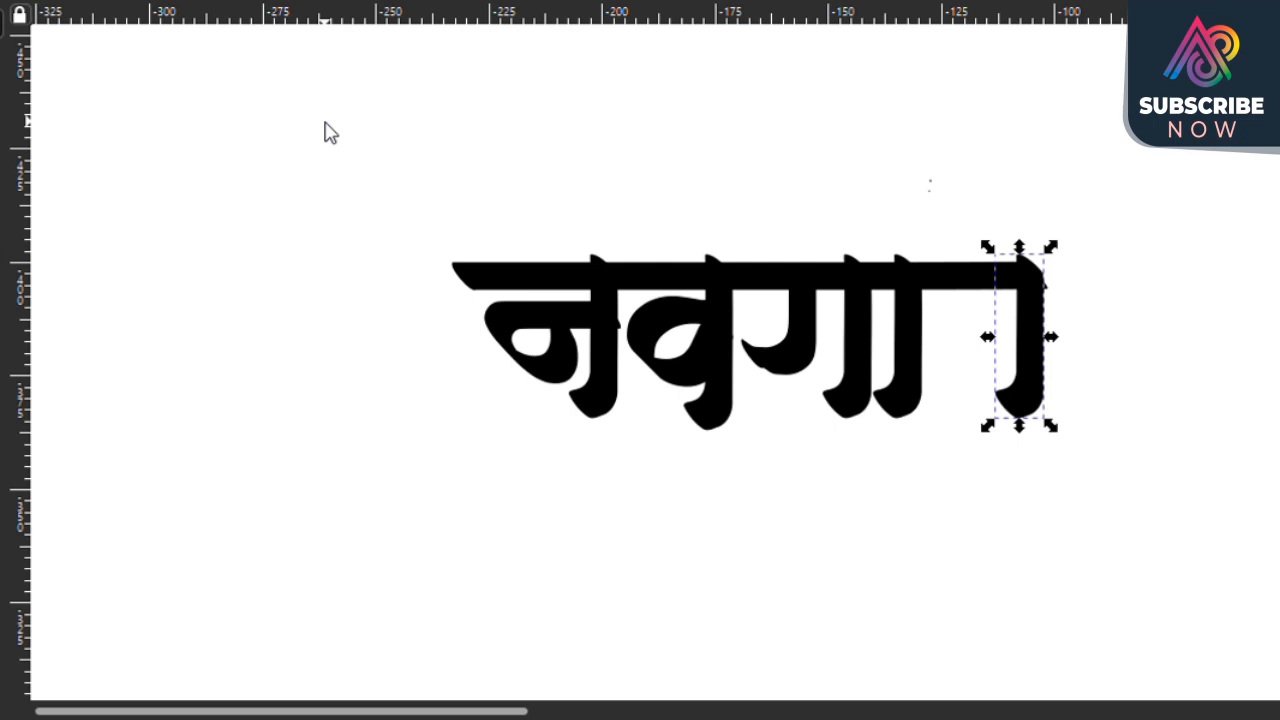
left_click(330, 133)
Step: Extend the headline's right-end nodes again so the stroke overhangs the last stem
scroll(330, 133, "up", 1)
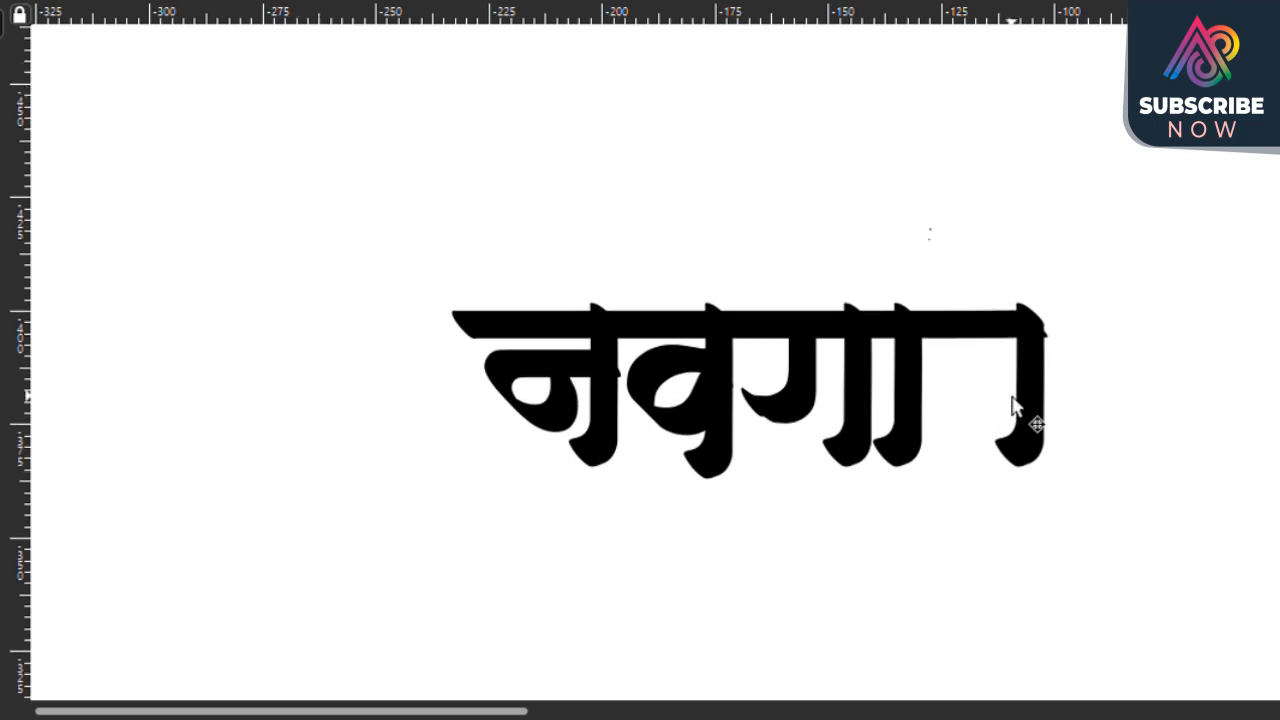
scroll(1012, 405, "up", 2)
left_click(866, 320)
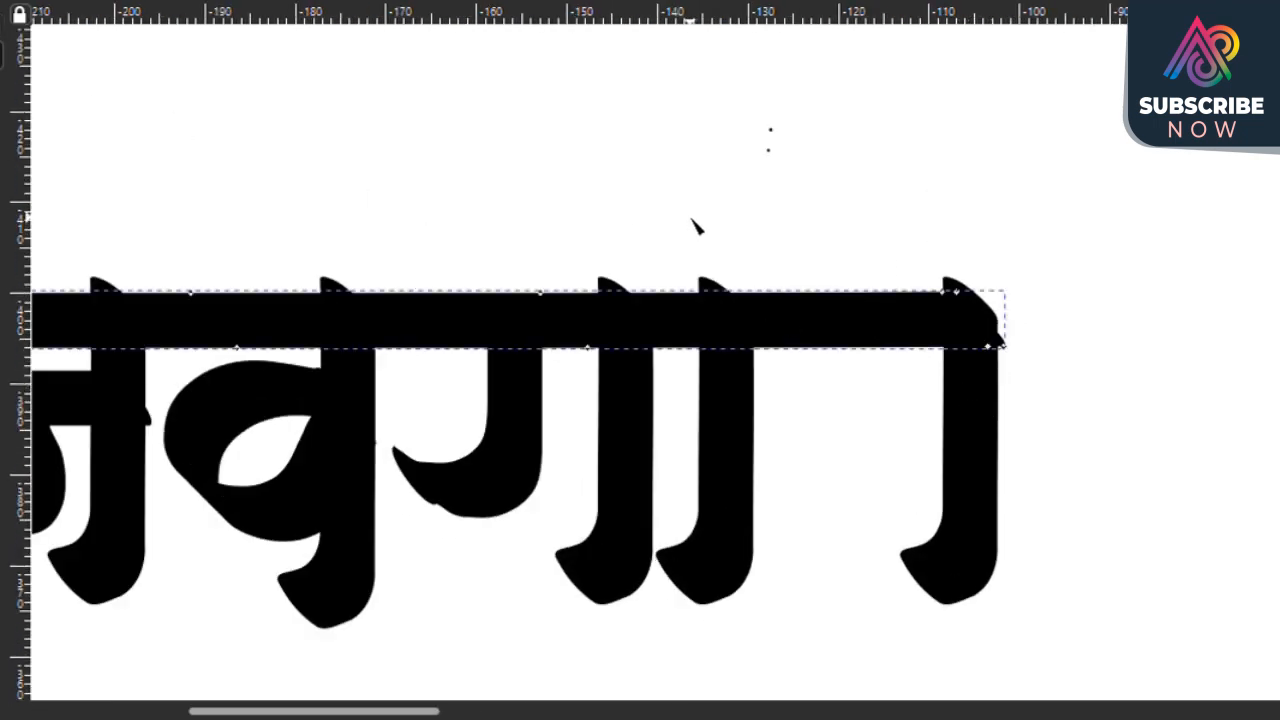
left_click_drag(691, 218, 1123, 480)
key("Right")
key("Right")
key("Right")
key("Right")
key("Right")
key("Right")
key("Right")
key("Right")
left_click(2, 55)
left_click(677, 189)
scroll(939, 334, "down", 2)
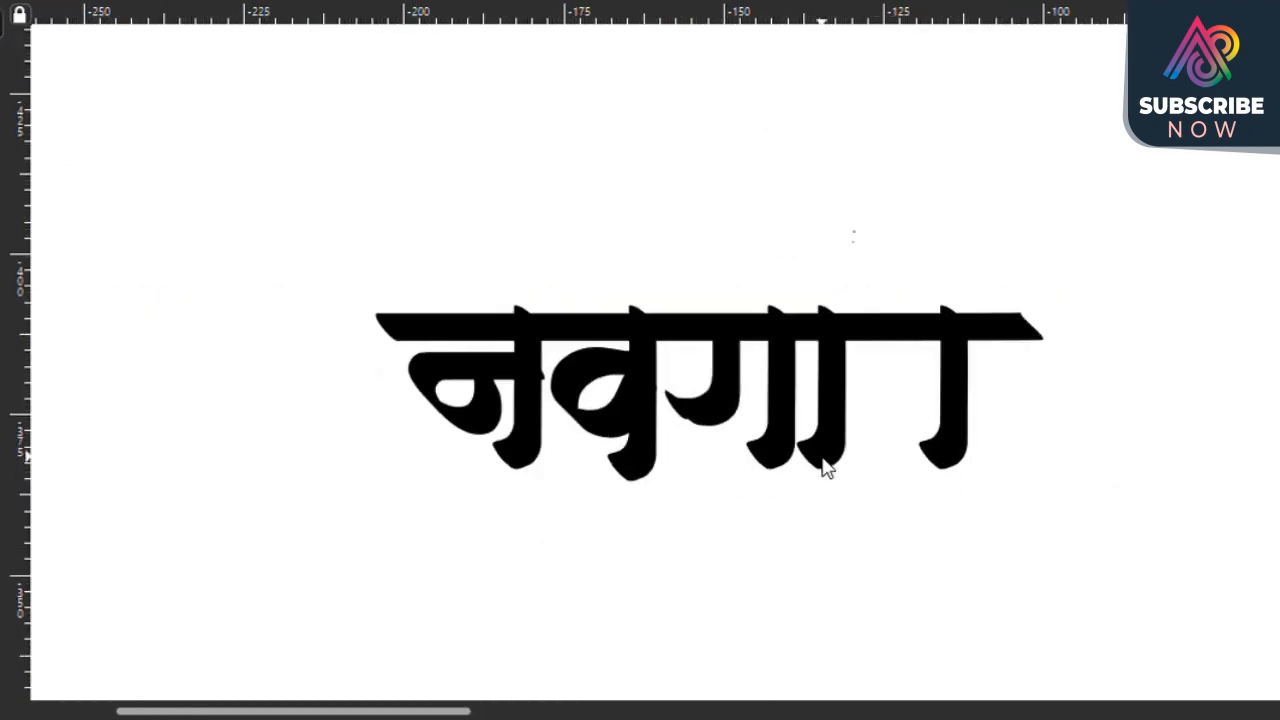
Step: Nudge the last stem slightly right to widen the gap for the final letter
left_click(1030, 415)
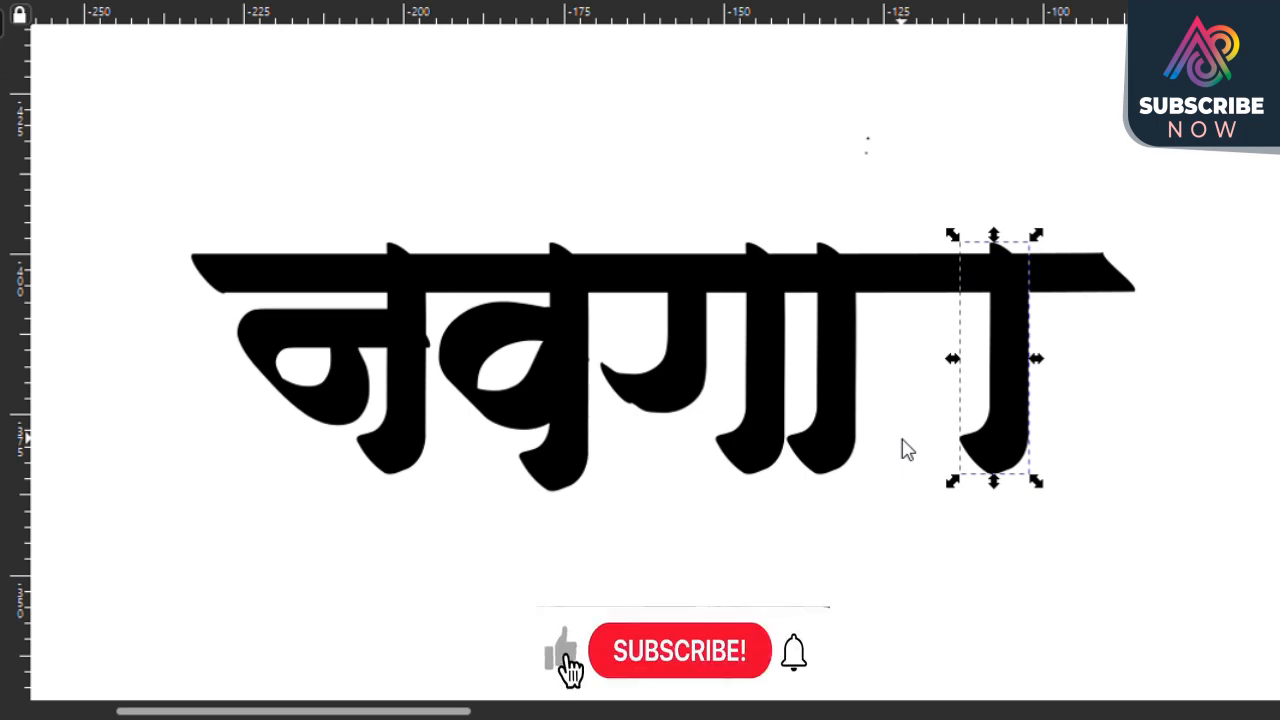
key("Right")
key("Right")
key("Right")
key("Right")
key("Right")
Step: Draw the final letter's arched upper stroke between the vowel bar and the last stem, just below the headline
left_click(2, 341)
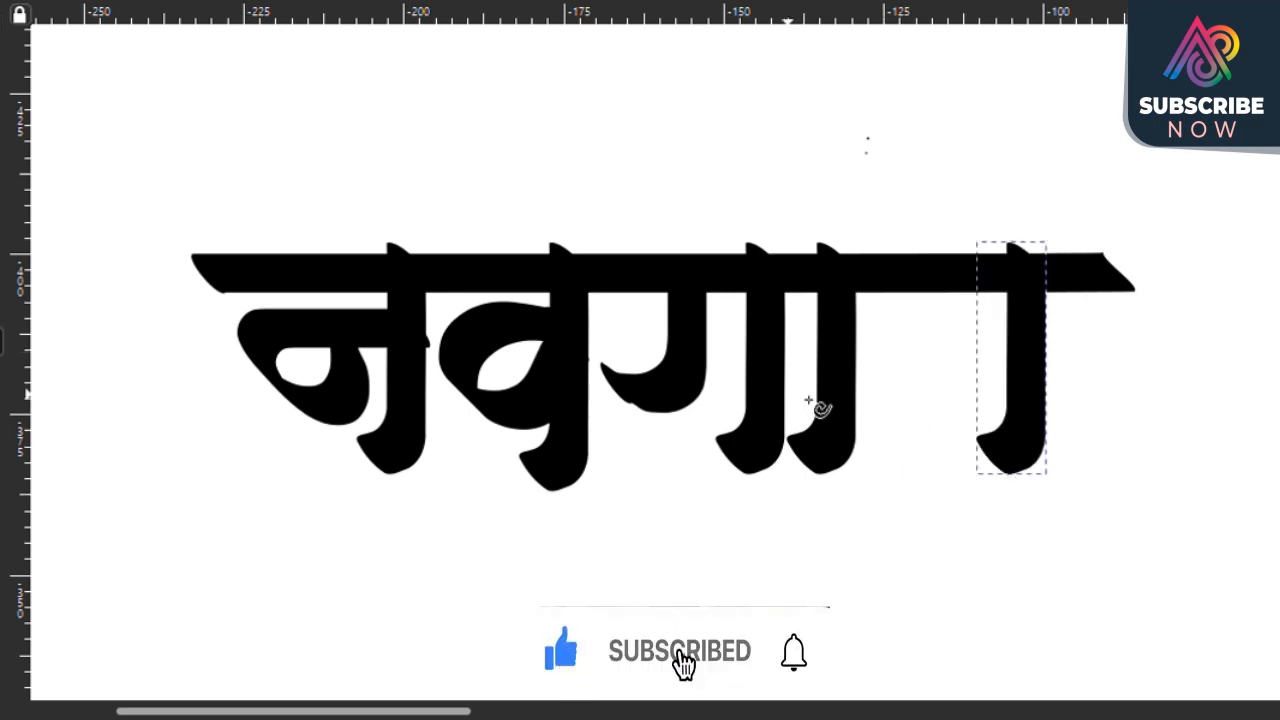
left_click_drag(908, 312, 1040, 358)
key("ctrl+z")
scroll(932, 330, "up", 1)
Step: Try curved lower strokes with tapering tails for the final letter and undo them
mouse_move(886, 367)
left_mouse_down()
mouse_move(914, 327)
mouse_move(1080, 379)
mouse_move(986, 598)
left_mouse_up()
scroll(970, 340, "down", 1)
scroll(943, 406, "up", 1)
scroll(943, 406, "down", 2)
key("ctrl+z")
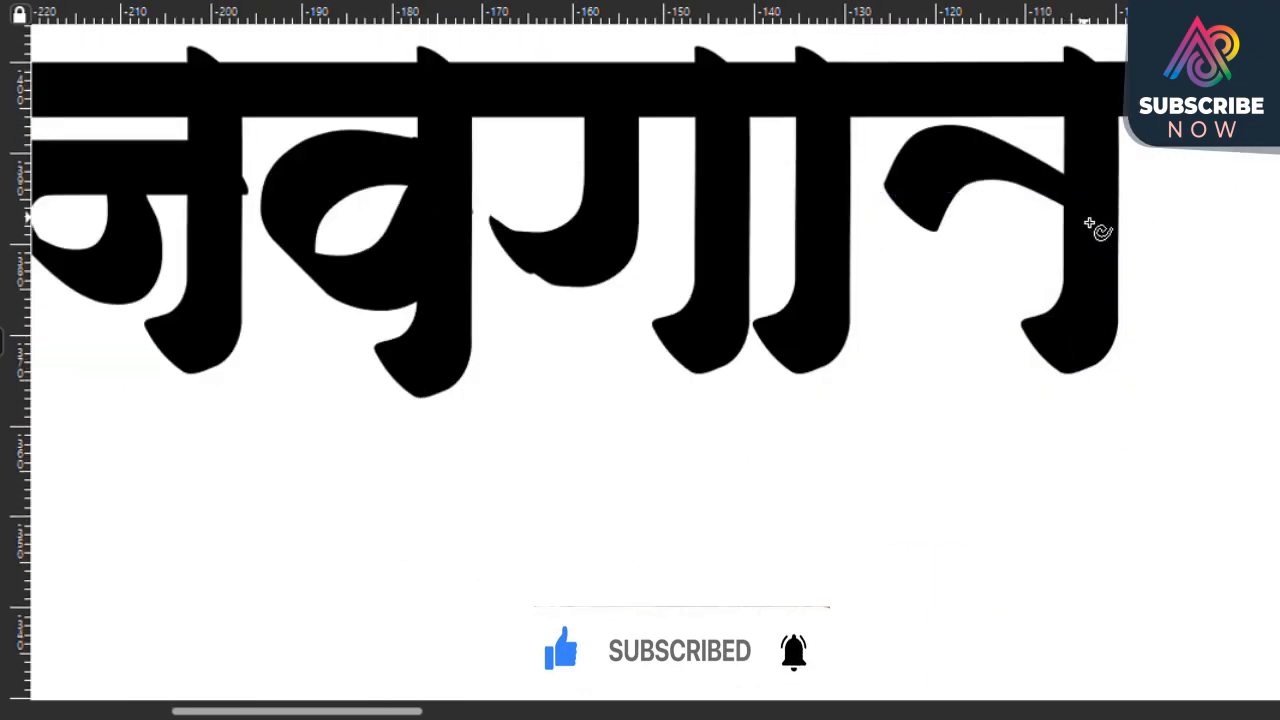
mouse_move(1090, 223)
left_mouse_down()
mouse_move(963, 287)
mouse_move(958, 427)
mouse_move(1044, 516)
left_mouse_up()
scroll(1008, 427, "down", 2)
scroll(955, 350, "up", 1)
scroll(930, 400, "down", 1)
scroll(1050, 370, "up", 1)
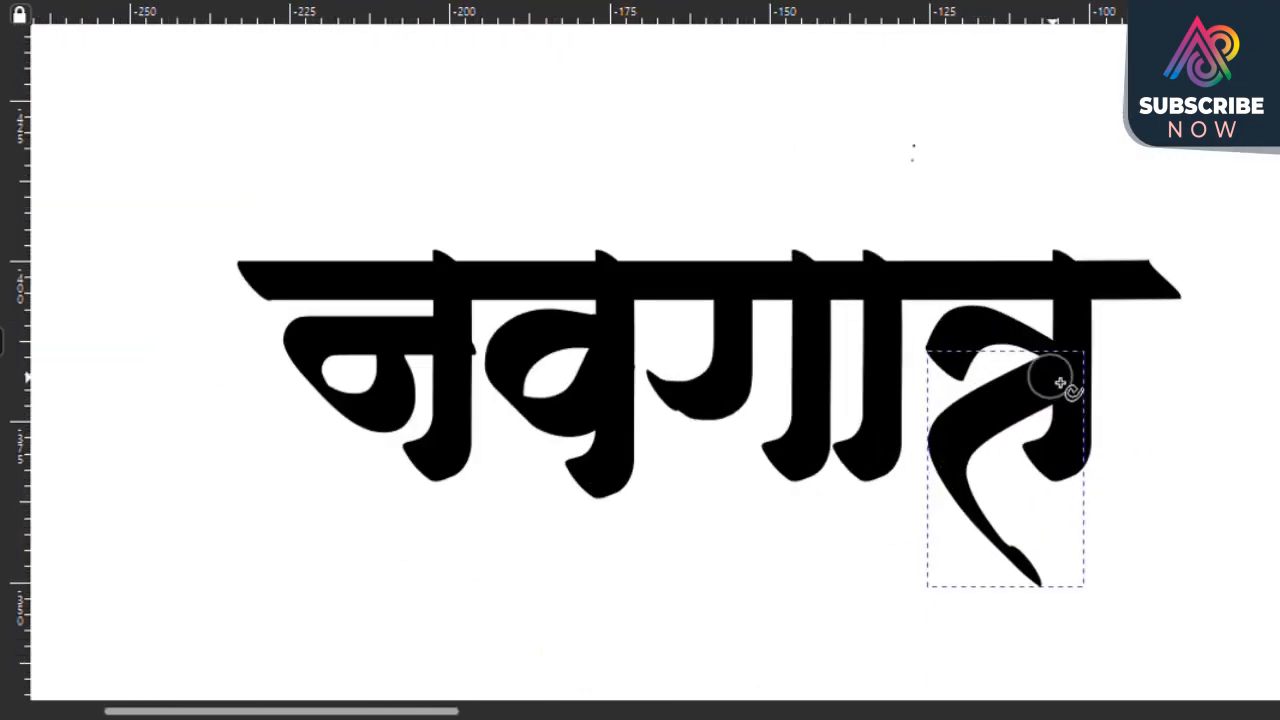
key("ctrl+z")
Step: Draw a short straight diagonal stroke from the last stem down to the left, forming the letter त्र
left_click_drag(1066, 362, 958, 456)
scroll(900, 420, "down", 1)
scroll(960, 460, "up", 1)
Step: Draw a flourish from the third letter's hook, sweeping right beneath the word and ending in an inward curl
mouse_move(508, 336)
left_mouse_down()
mouse_move(1208, 492)
mouse_move(1100, 514)
mouse_move(1137, 449)
mouse_move(1145, 458)
left_mouse_up()
scroll(866, 451, "down", 3)
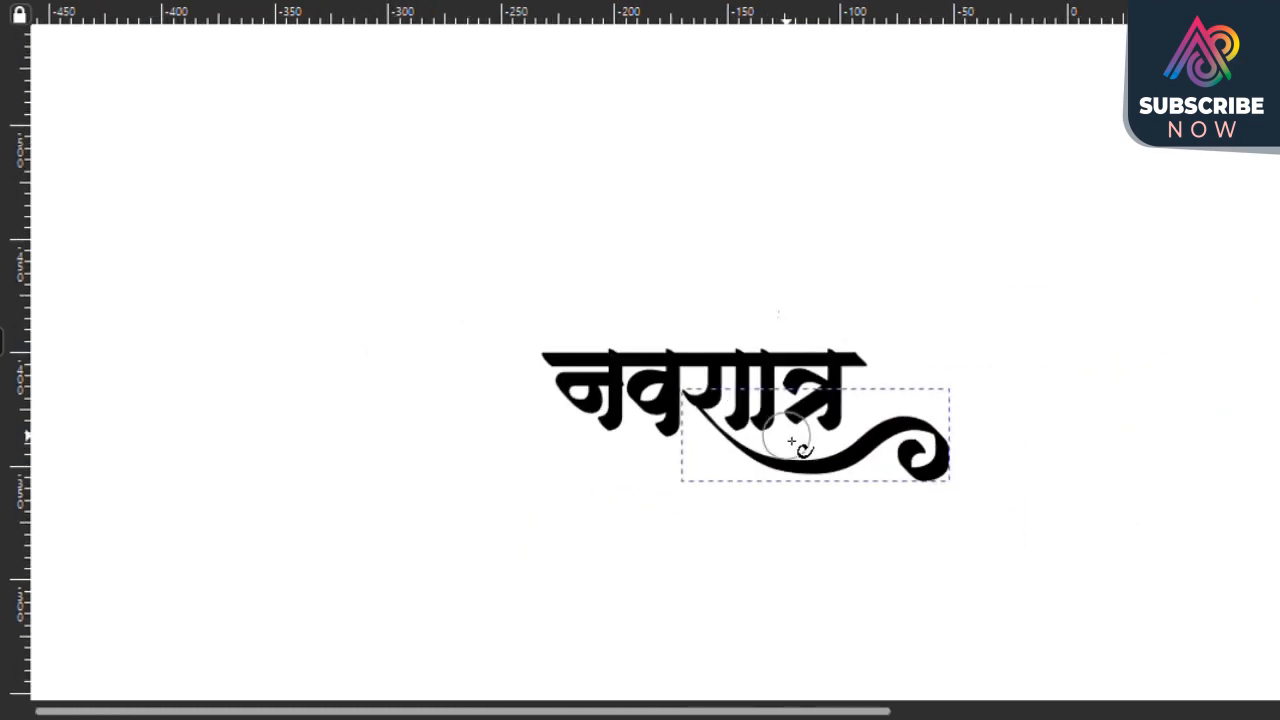
Step: Draw the looping ि vowel sign above the headline, arching from the vowel bar over त्र with an inward curl
scroll(791, 441, "up", 5)
mouse_move(590, 330)
left_mouse_down()
mouse_move(563, 196)
mouse_move(808, 248)
mouse_move(714, 343)
mouse_move(650, 284)
left_mouse_up()
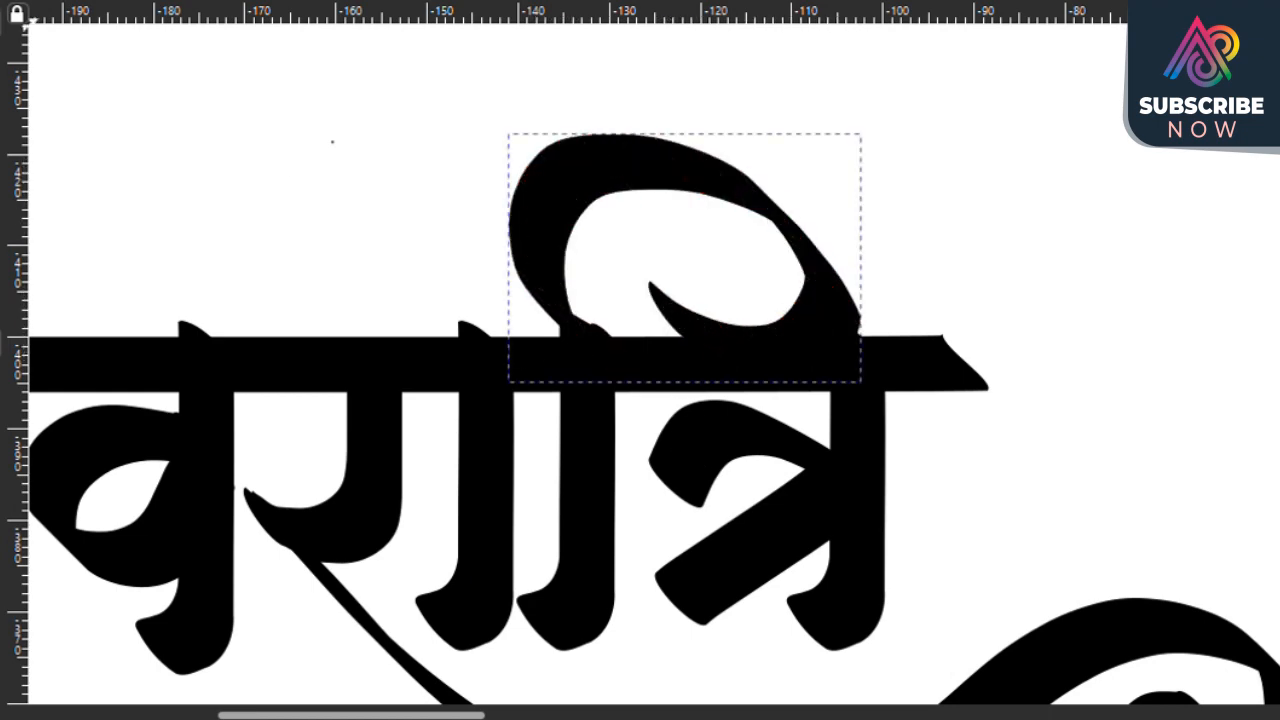
left_click(2, 22)
scroll(527, 336, "down", 4)
left_click(314, 529)
scroll(491, 363, "up", 3)
scroll(905, 405, "down", 2)
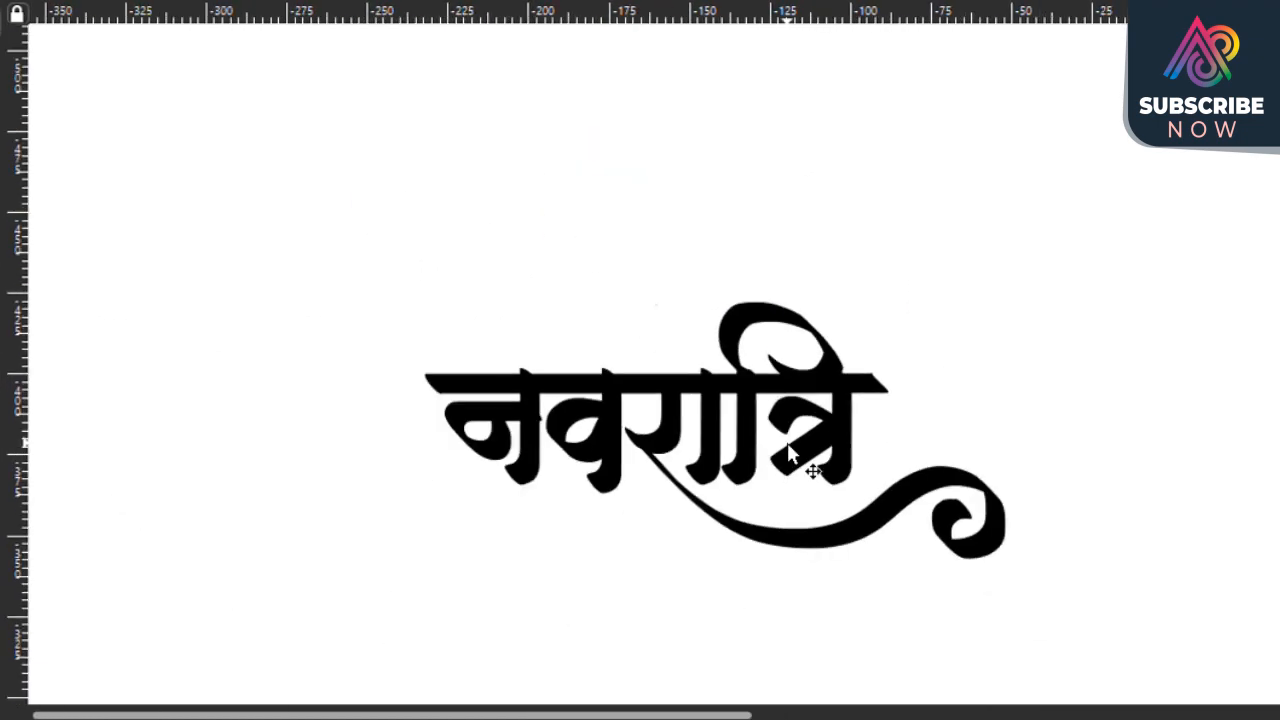
scroll(600, 505, "up", 2)
left_click(506, 457)
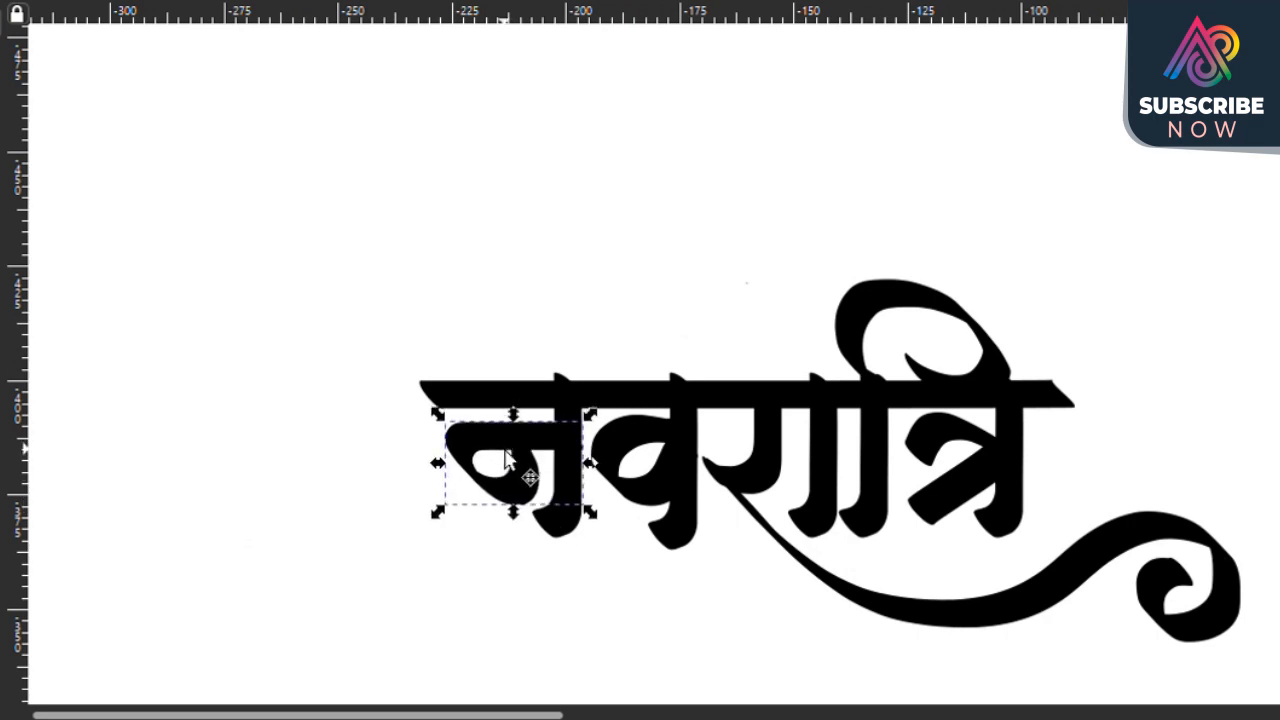
left_click(617, 281)
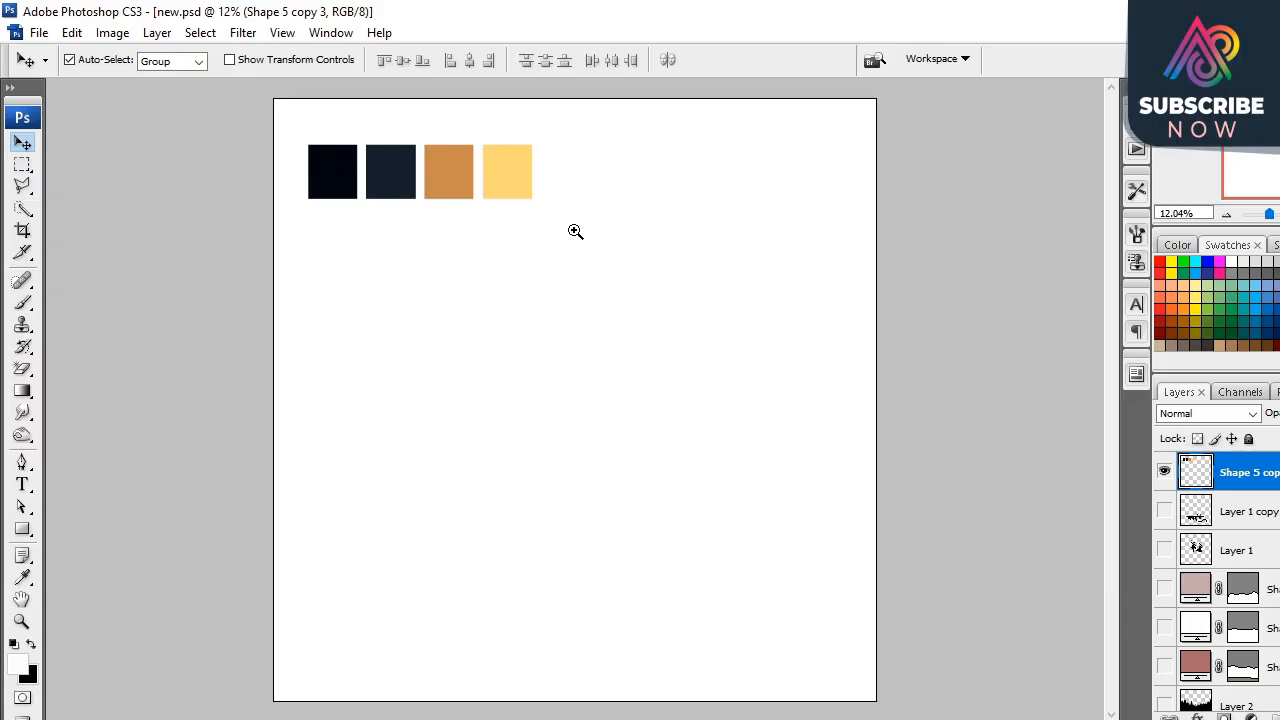
Step: Switch to Photoshop and examine the pixel dimensions, document size and resolution of new.psd
right_click(524, 332)
left_click(551, 337)
left_click(112, 33)
left_click(150, 177)
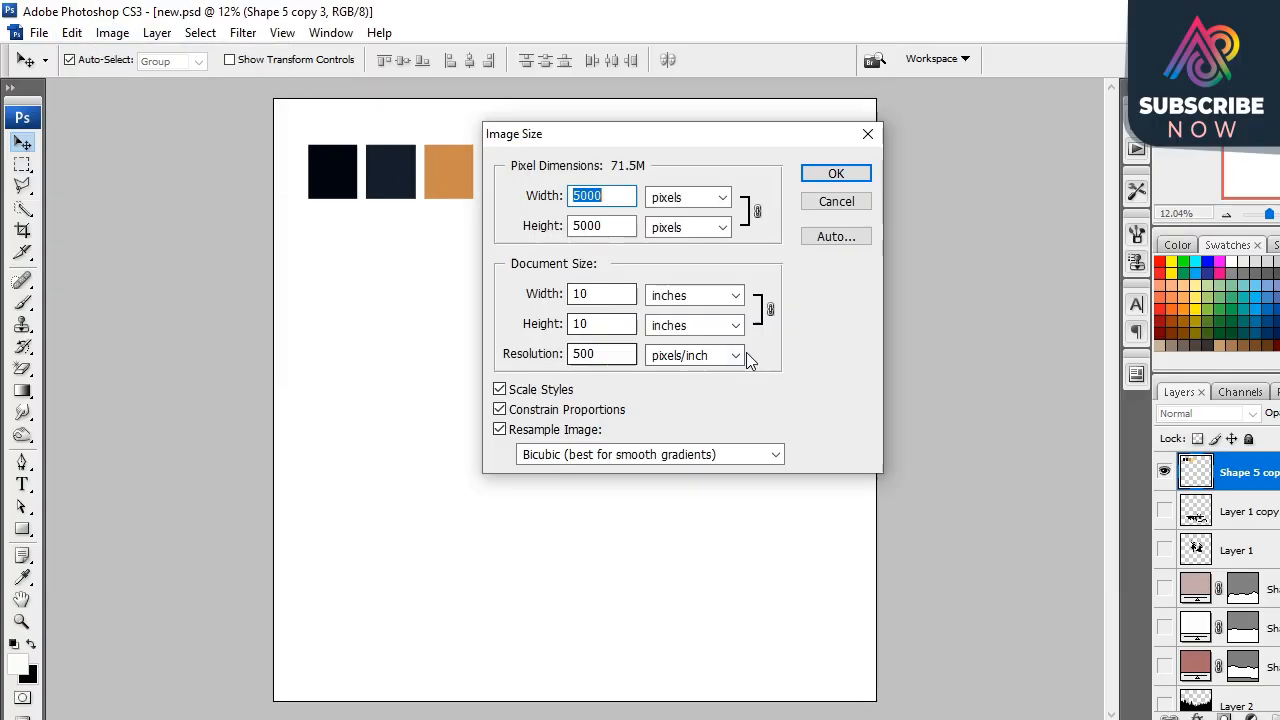
left_click_drag(677, 143, 671, 254)
left_click(592, 404)
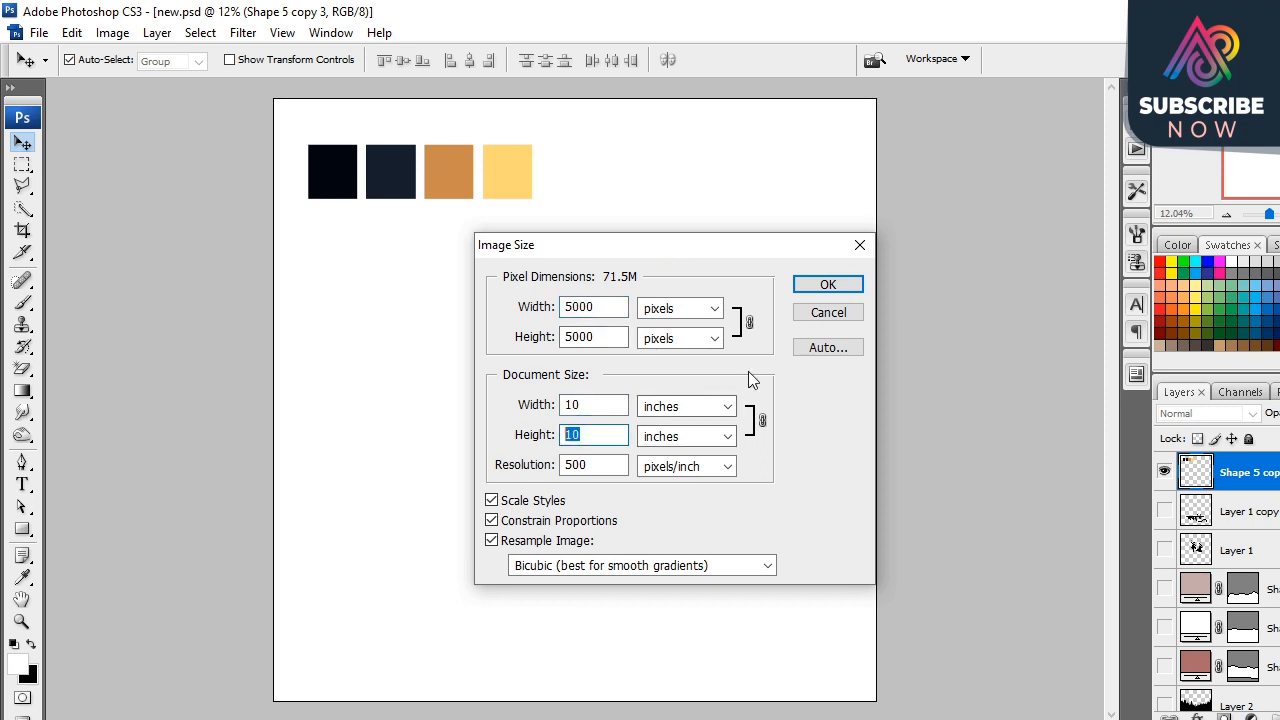
double_click(577, 463)
left_click(590, 405)
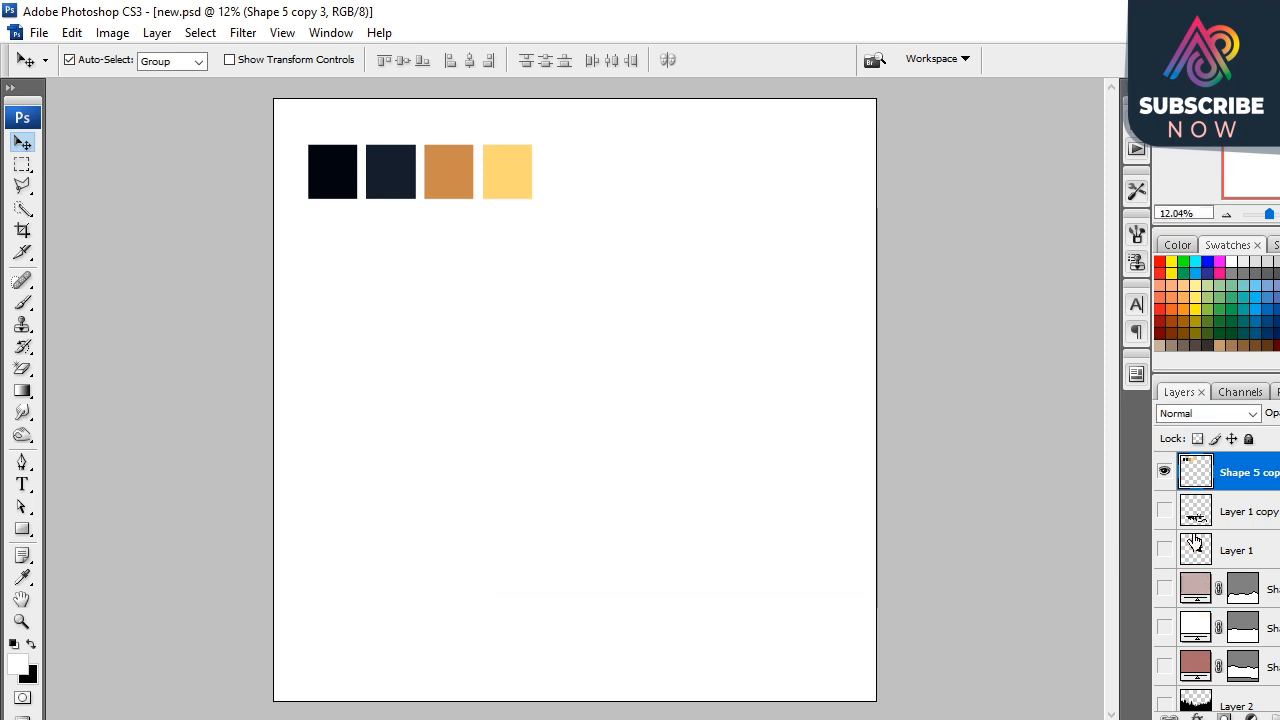
Step: Show the नवरात्रि lettering layer and select it on the canvas
left_click(1164, 511)
left_click(692, 534)
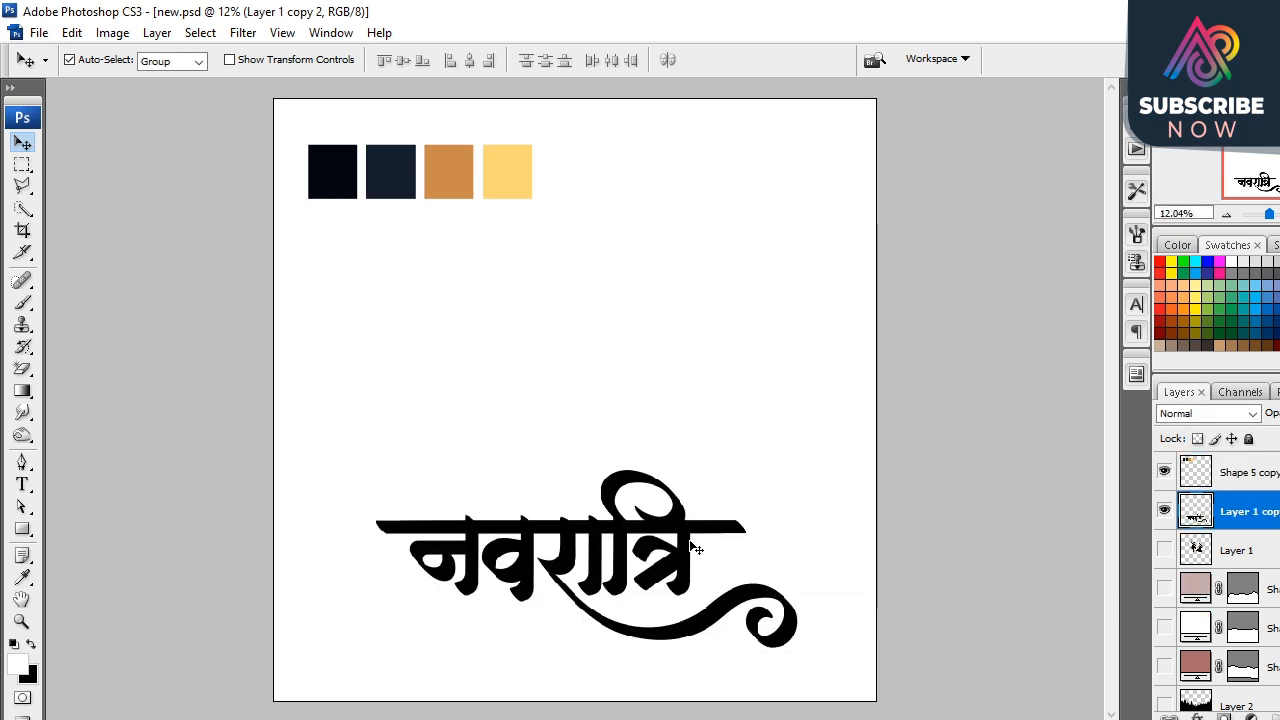
Step: Show the three hill shape layers beneath the नवरात्रि lettering
scroll(1220, 590, "down", 3)
left_click(1164, 574)
left_click(1164, 535)
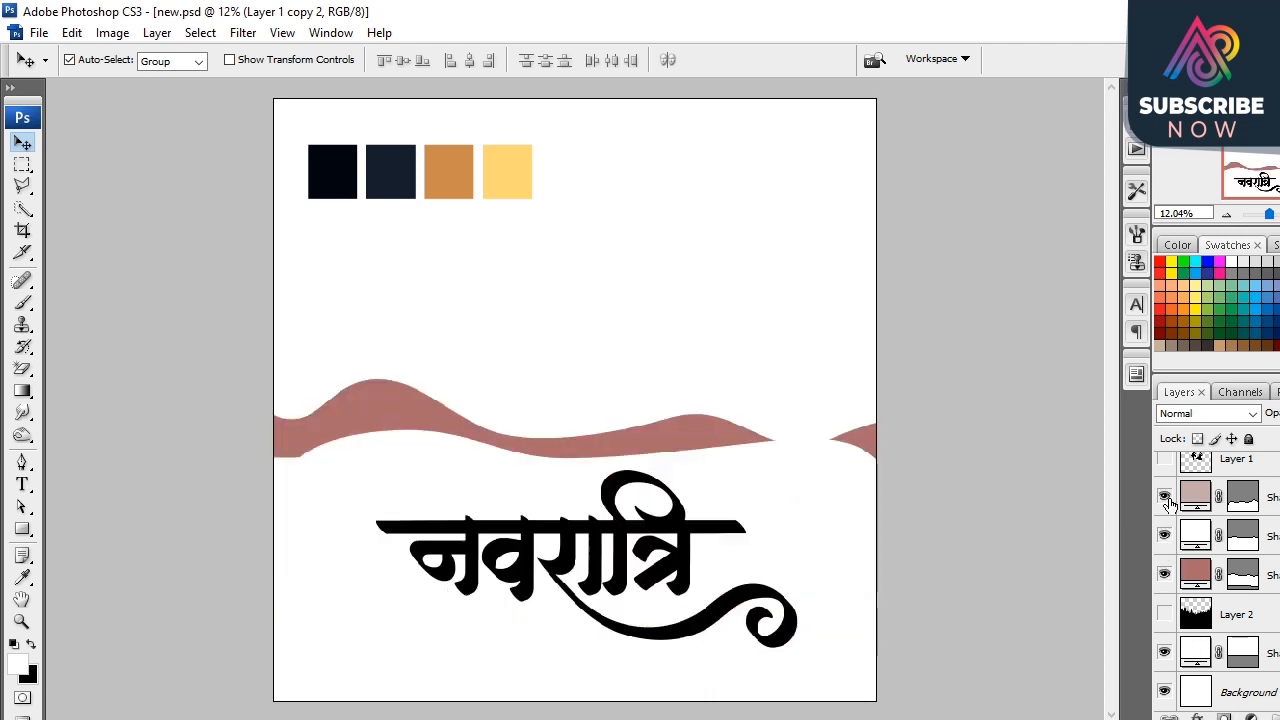
left_click(1164, 496)
Step: Recolour the front hill with the near-black sampled from the first palette swatch
scroll(1210, 580, "up", 3)
double_click(1196, 589)
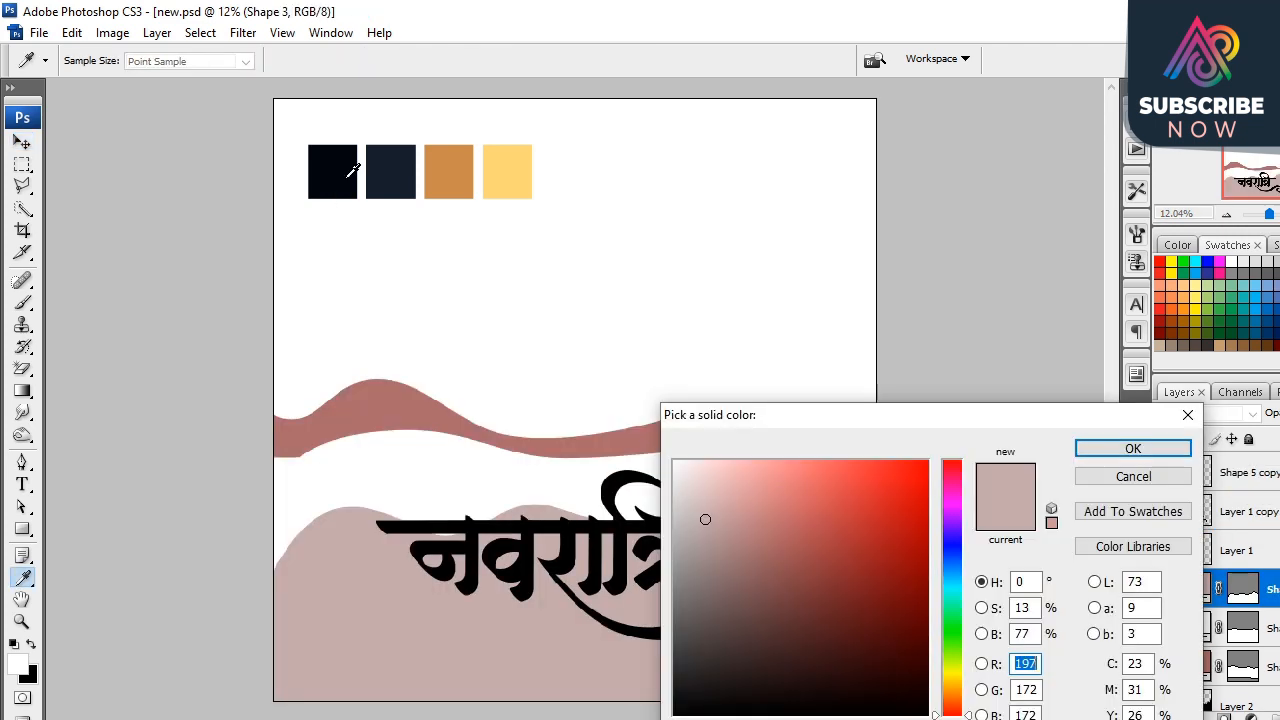
left_click(346, 171)
key("Return")
Step: Recolour the middle hill with the dark navy sampled from the second palette swatch
left_click(497, 475)
double_click(1204, 628)
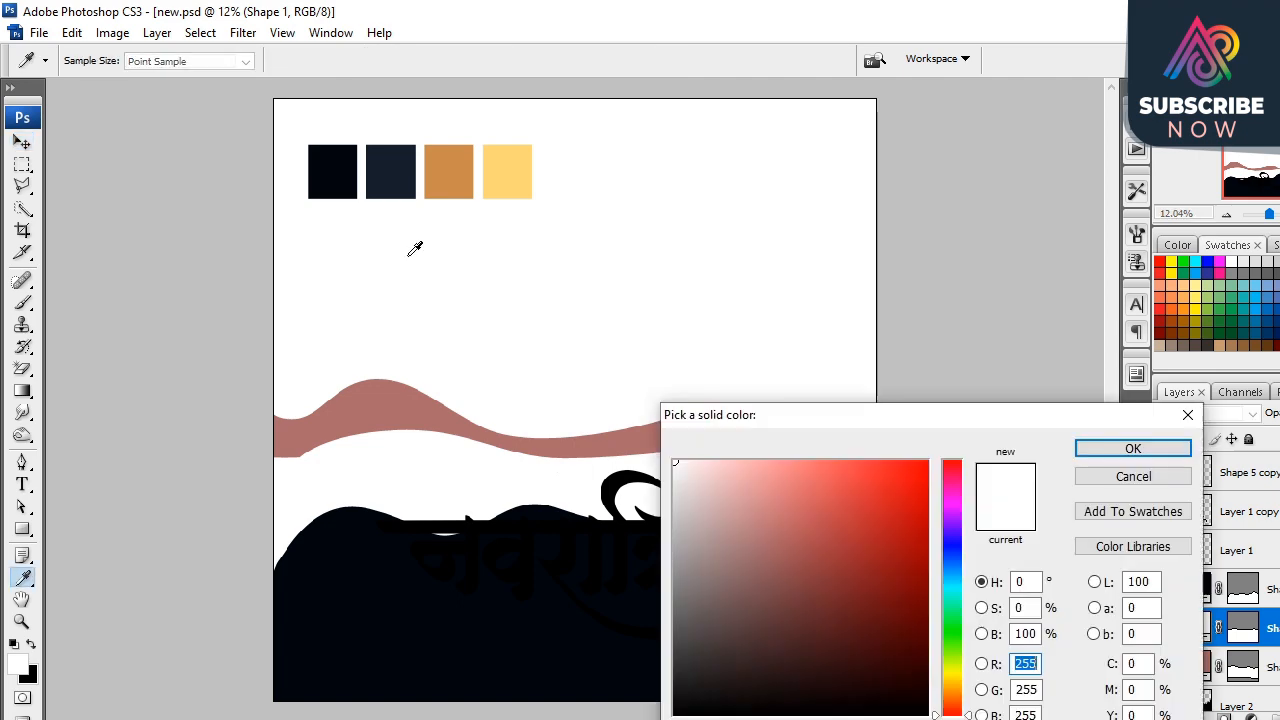
left_click(396, 185)
key("Return")
Step: Recolour the rear hill with the orange-brown sampled from the third palette swatch
left_click(423, 413)
double_click(1196, 668)
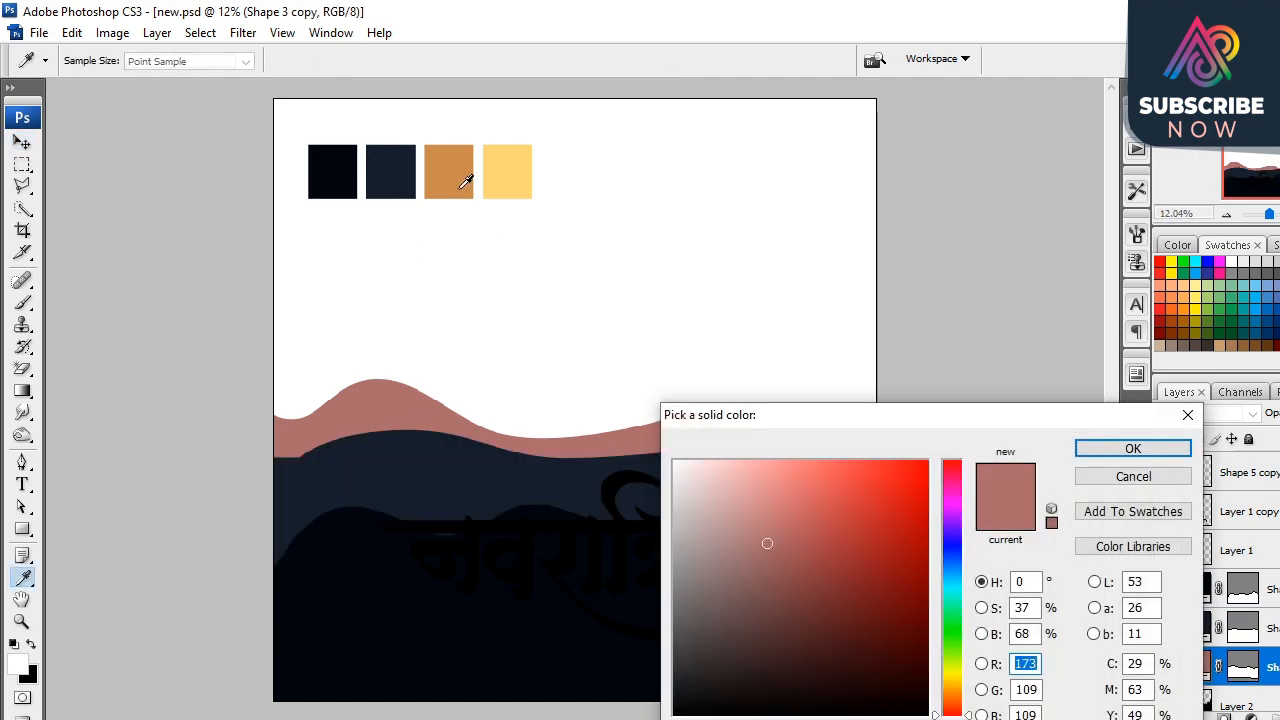
left_click(455, 177)
key("Return")
Step: Show the pine forest layer behind the hills and scale it up slightly beyond the canvas width
scroll(1175, 620, "down", 2)
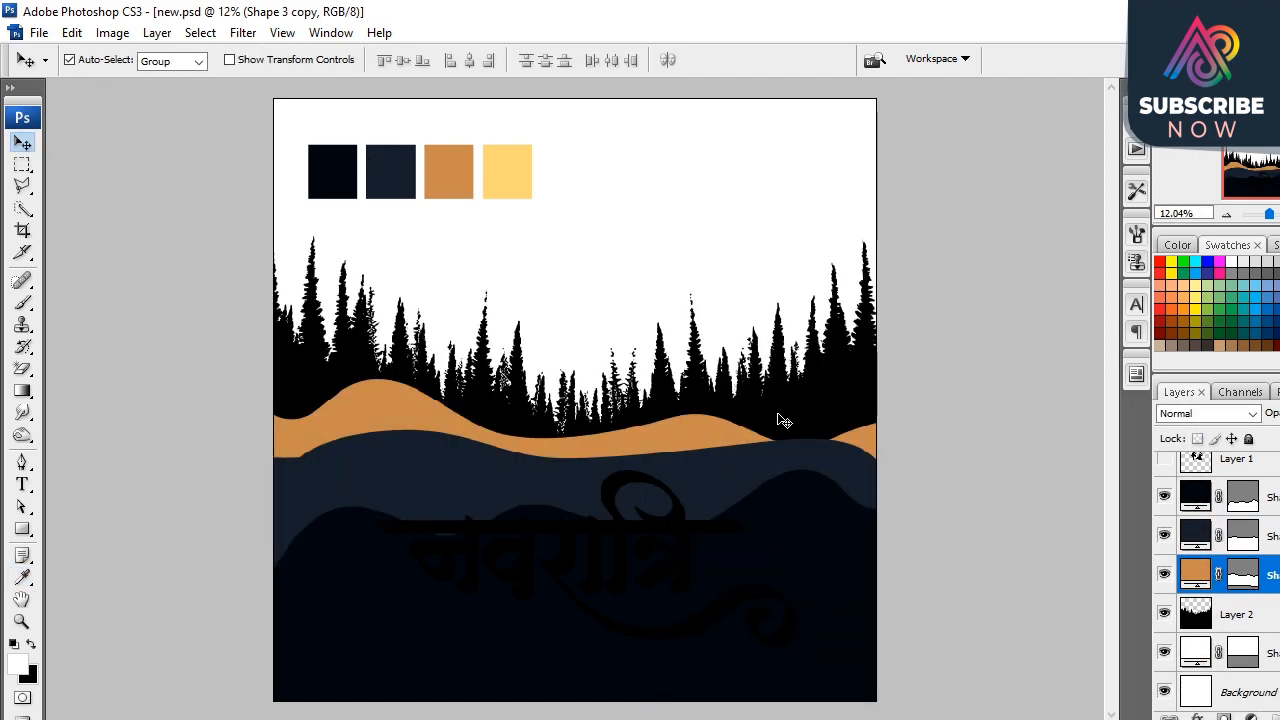
mouse_move(783, 420)
left_mouse_down()
mouse_move(806, 343)
mouse_move(782, 420)
left_mouse_up()
key("ctrl+t")
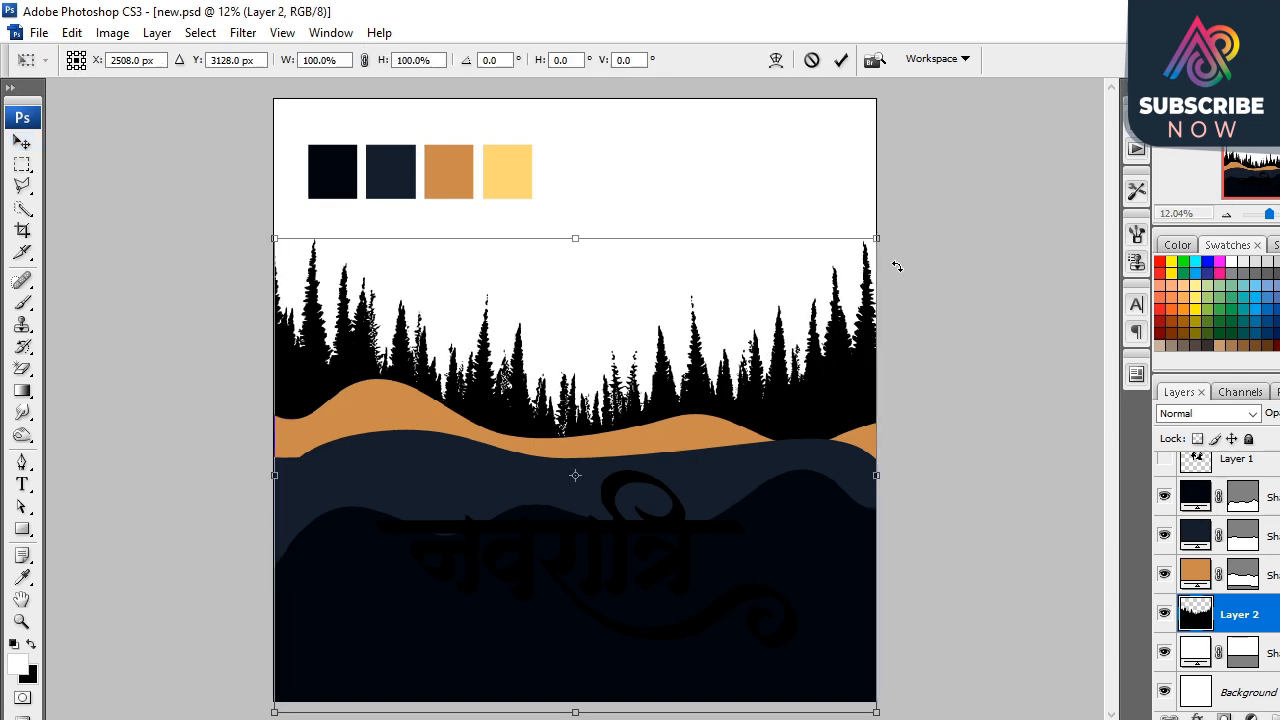
left_click_drag(882, 241, 897, 230)
key("Return")
Step: Fill the pine trees with the light yellow sampled from the fourth palette swatch
left_click(28, 678)
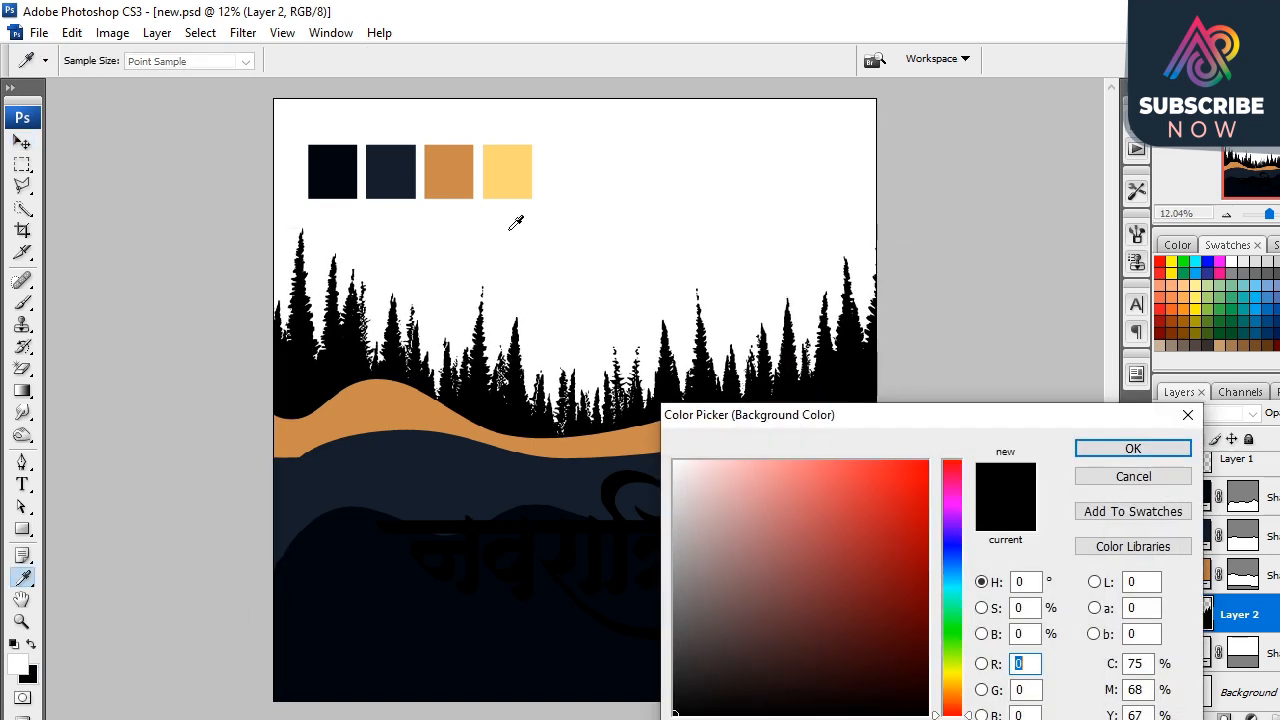
left_click(513, 184)
key("Return")
key("ctrl+shift+BackSpace")
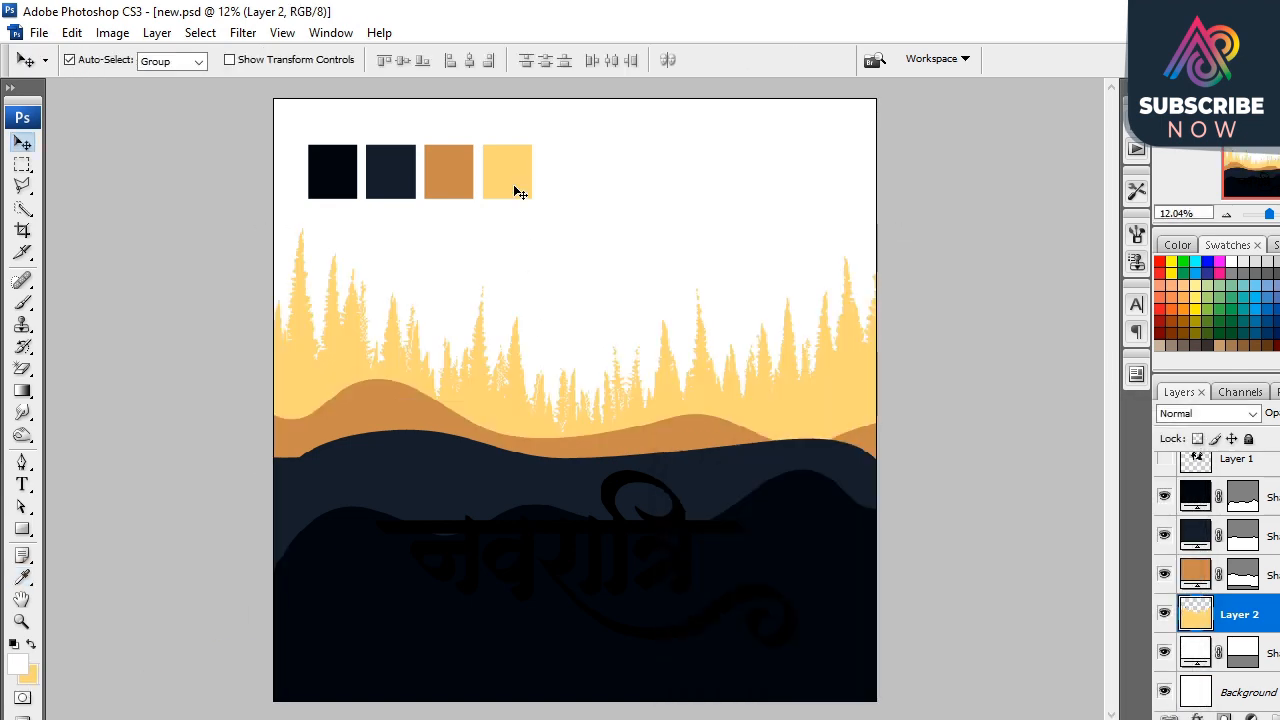
Step: Fill the नवरात्रि lettering with bright yellow and inspect it up close
left_click(688, 532)
key("ctrl+shift+BackSpace")
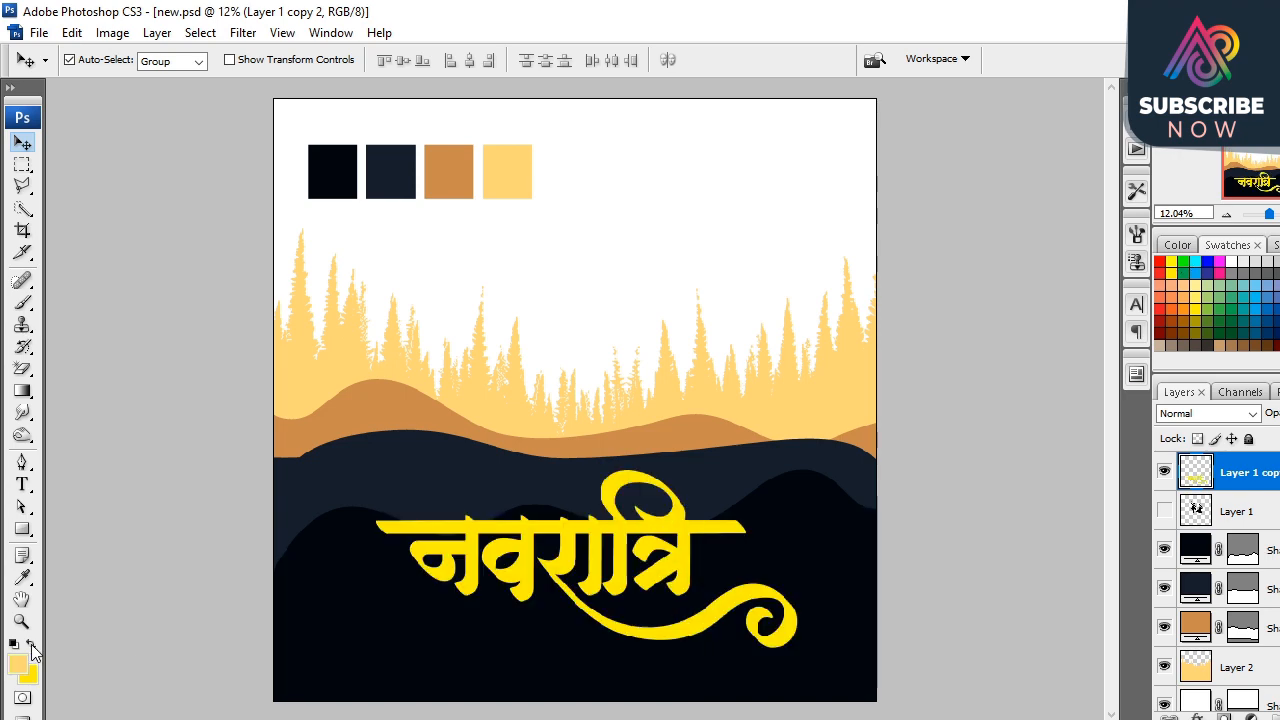
scroll(712, 517, "down", 2)
scroll(654, 534, "up", 4)
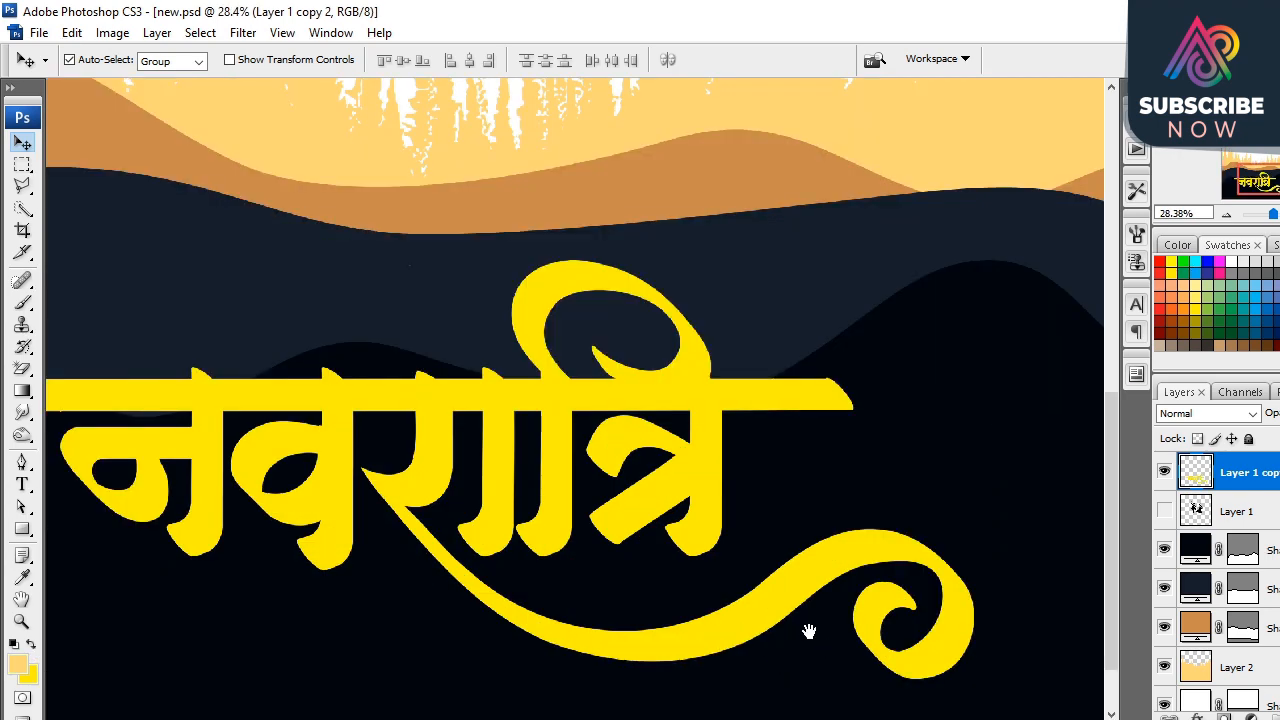
scroll(593, 380, "down", 2)
scroll(1238, 570, "down", 1)
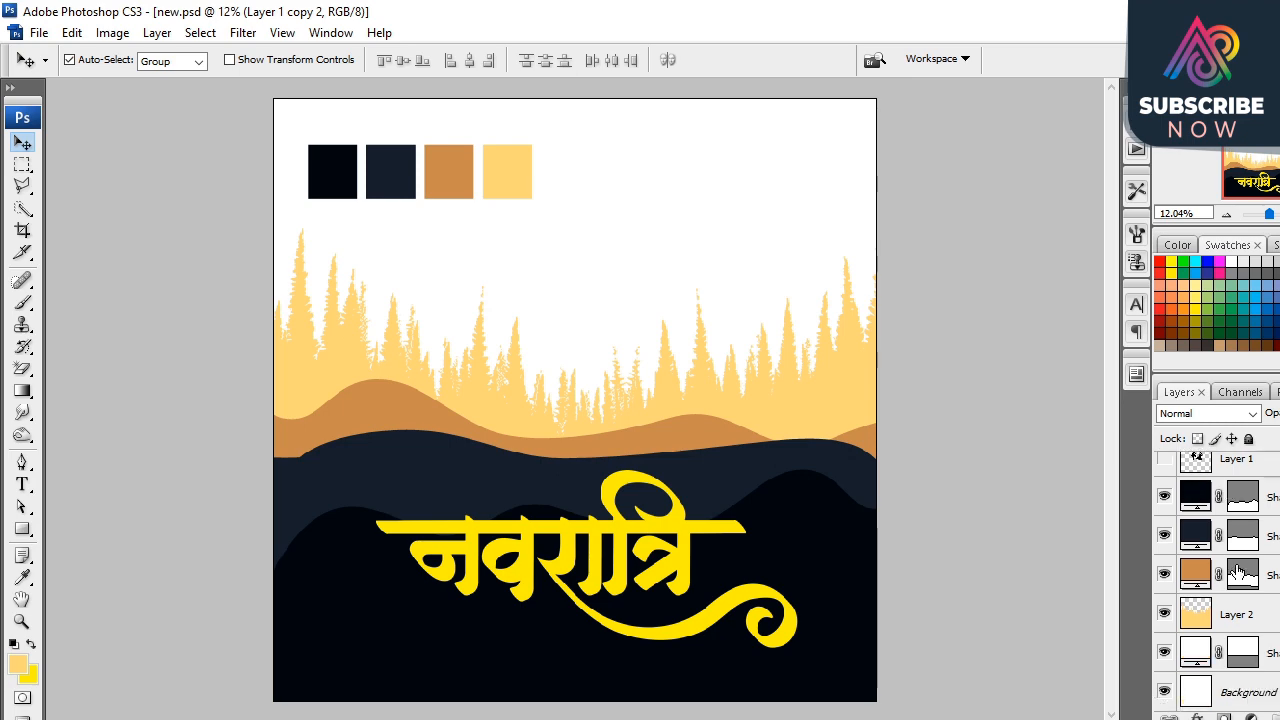
Step: Select the white sky rectangle, bring it to the front to check its coverage, and send it back behind the trees
left_click(1198, 658)
key("ctrl+t")
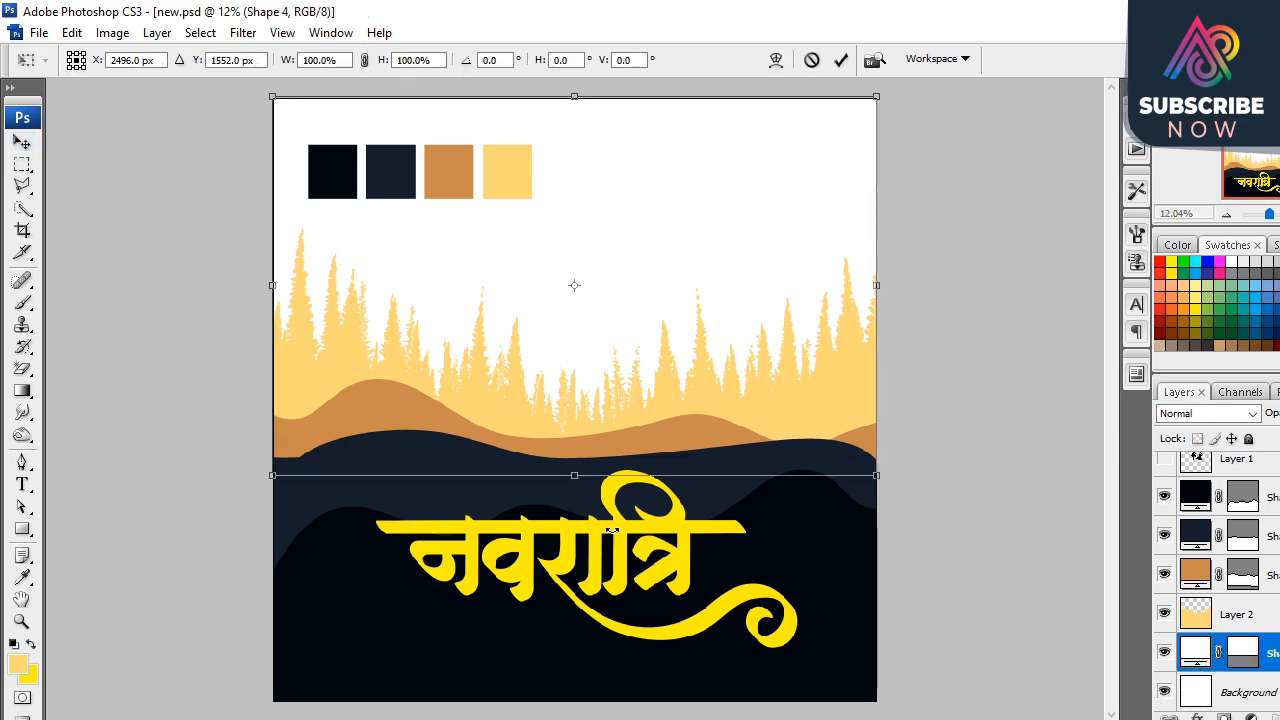
key("Return")
key("ctrl+shift+bracketright")
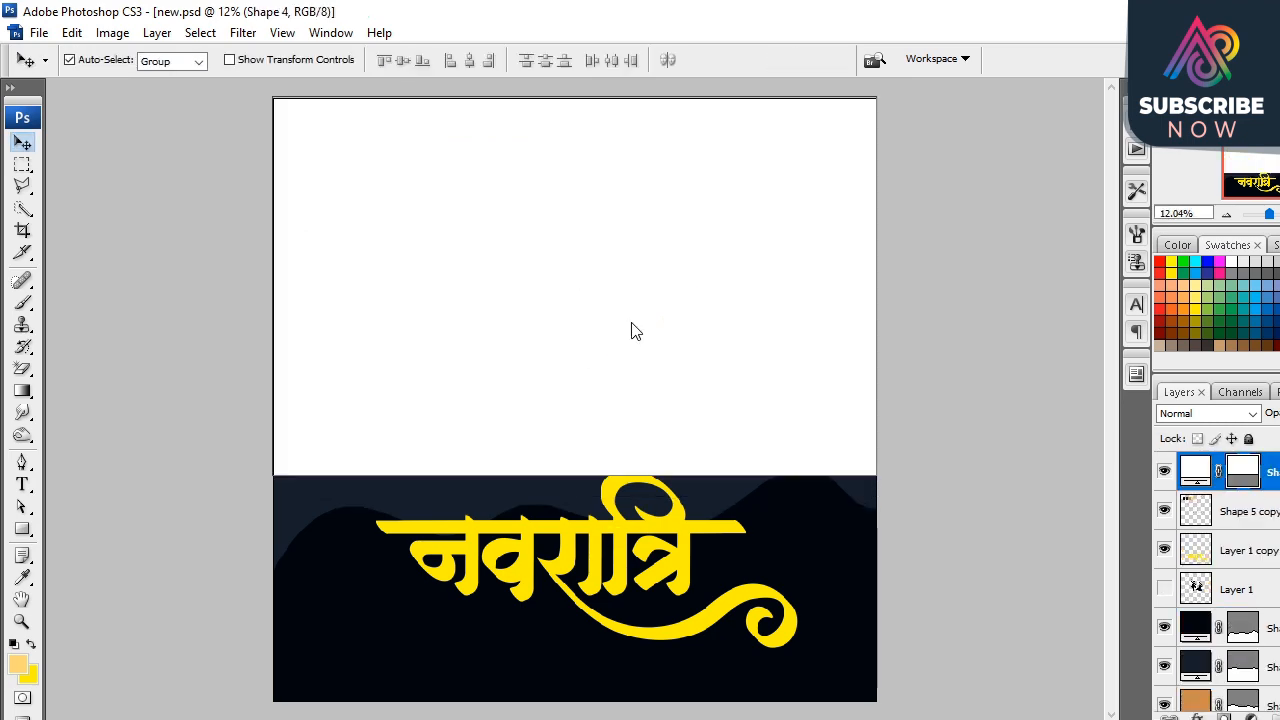
key("ctrl+shift+bracketleft")
Step: Apply a reversed linear Gradient Overlay at 90° to the sky rectangle, running from indigo and purple through orange to cream
left_click(1197, 716)
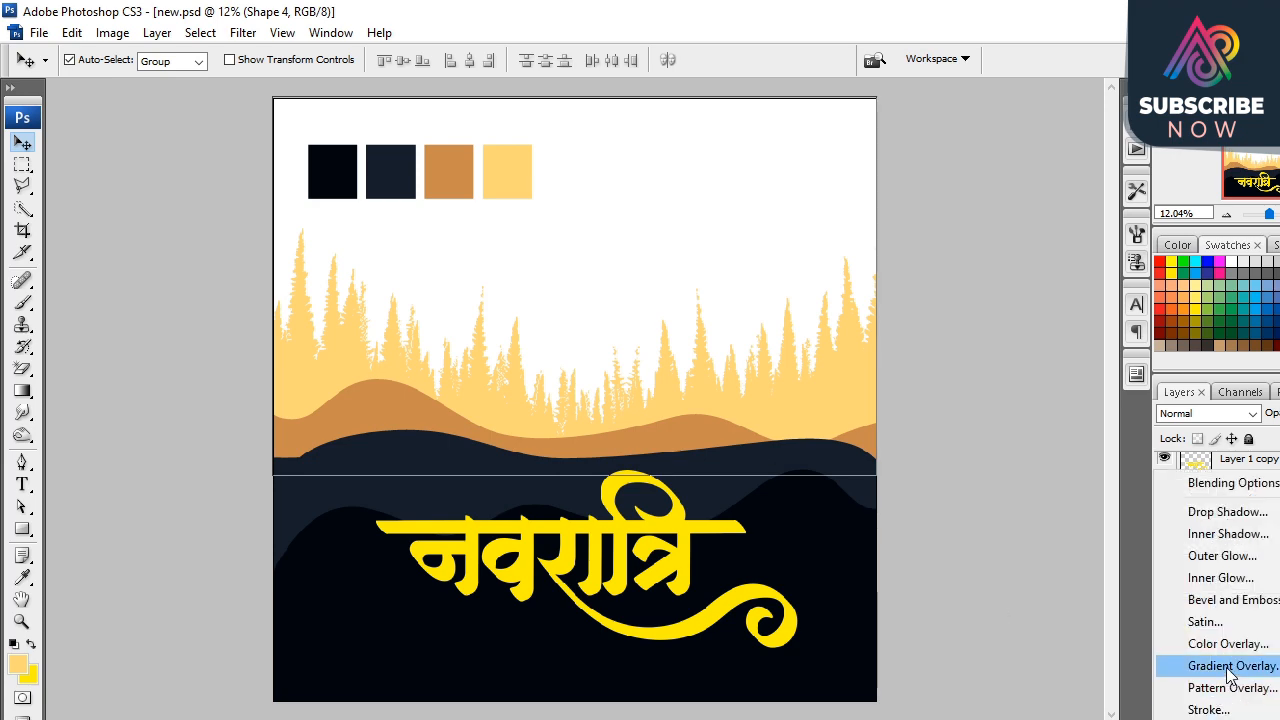
left_click(1230, 499)
left_click(1121, 387)
left_click(1099, 295)
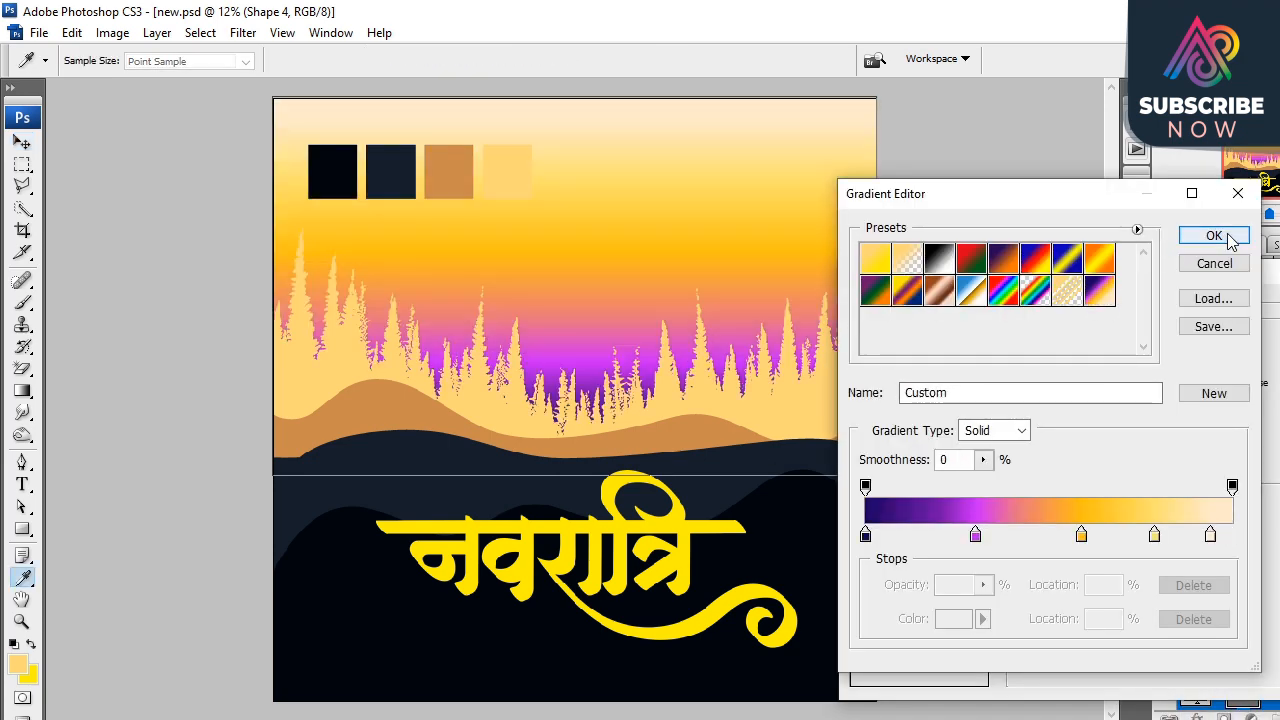
left_click(1229, 237)
left_click(1248, 386)
left_click_drag(1173, 277, 881, 266)
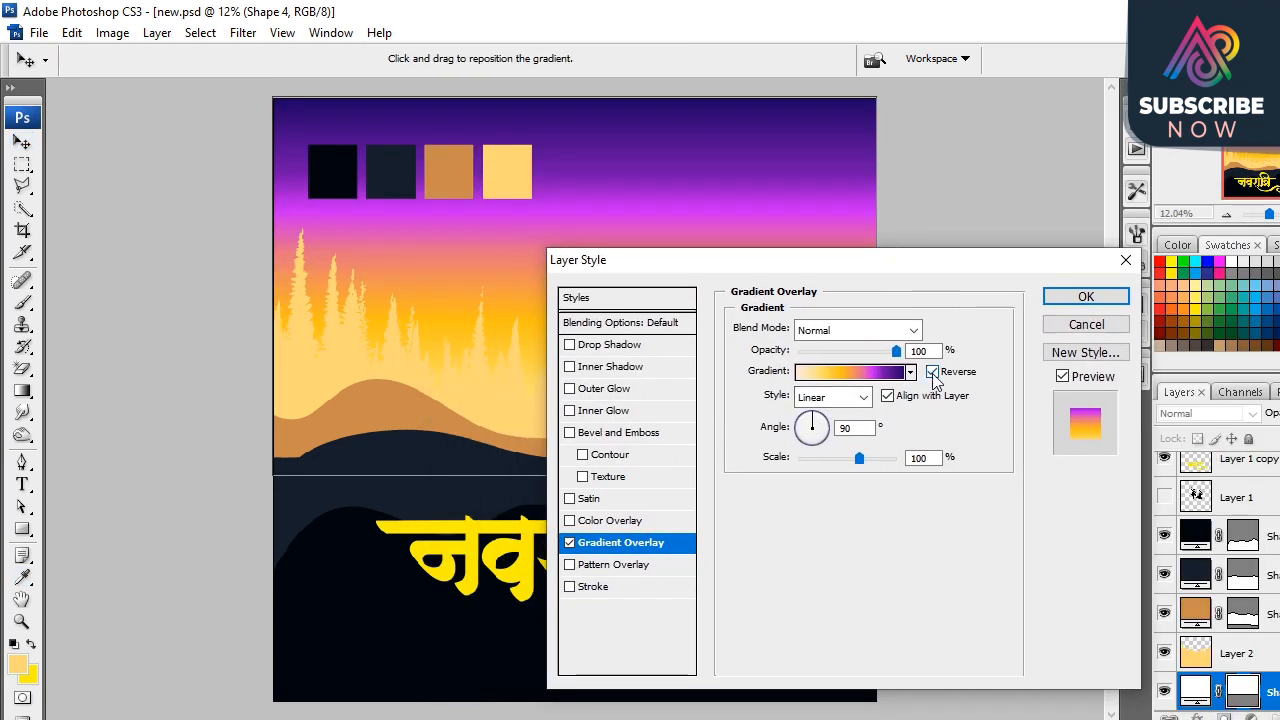
left_click(1080, 298)
Step: Delete the four-colour palette swatches from the sky
left_click(504, 175)
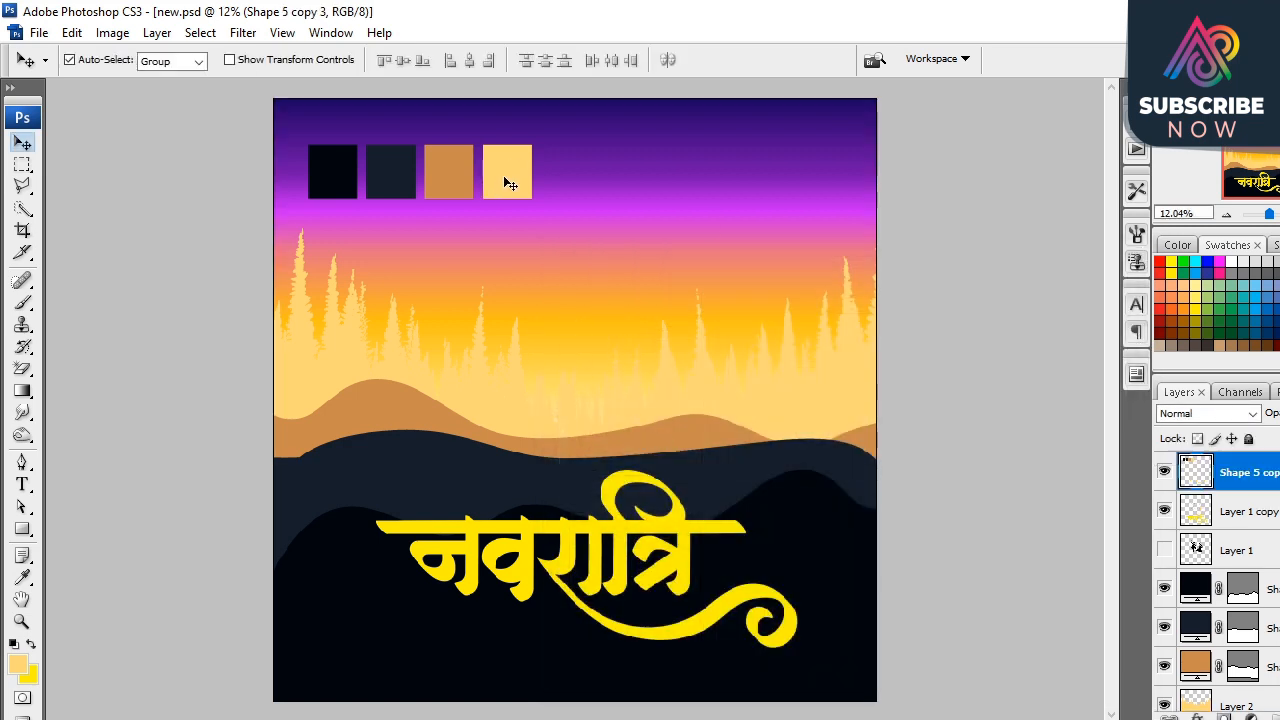
key("Delete")
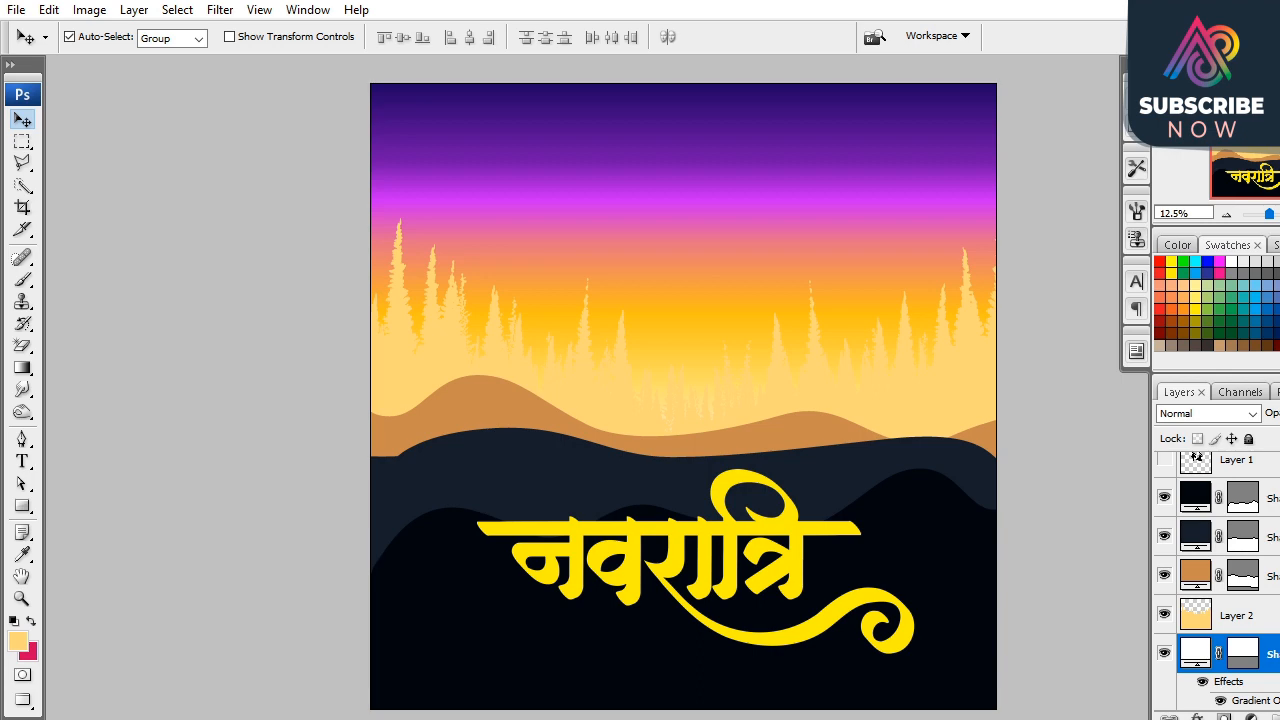
Step: Inspect the yellow नवरात्रि lettering up close and duplicate its layer
key("ctrl+plus")
left_click_drag(721, 293, 667, 142)
left_click_drag(436, 402, 882, 575)
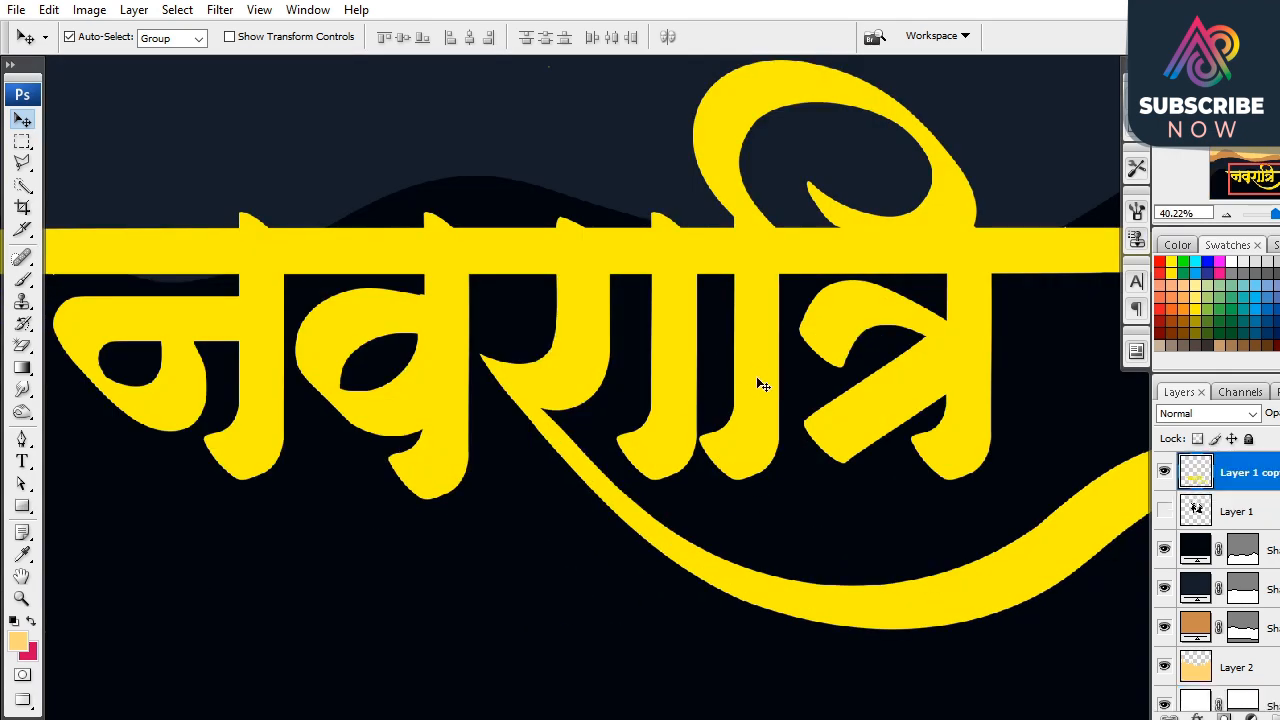
left_click(756, 376, "alt")
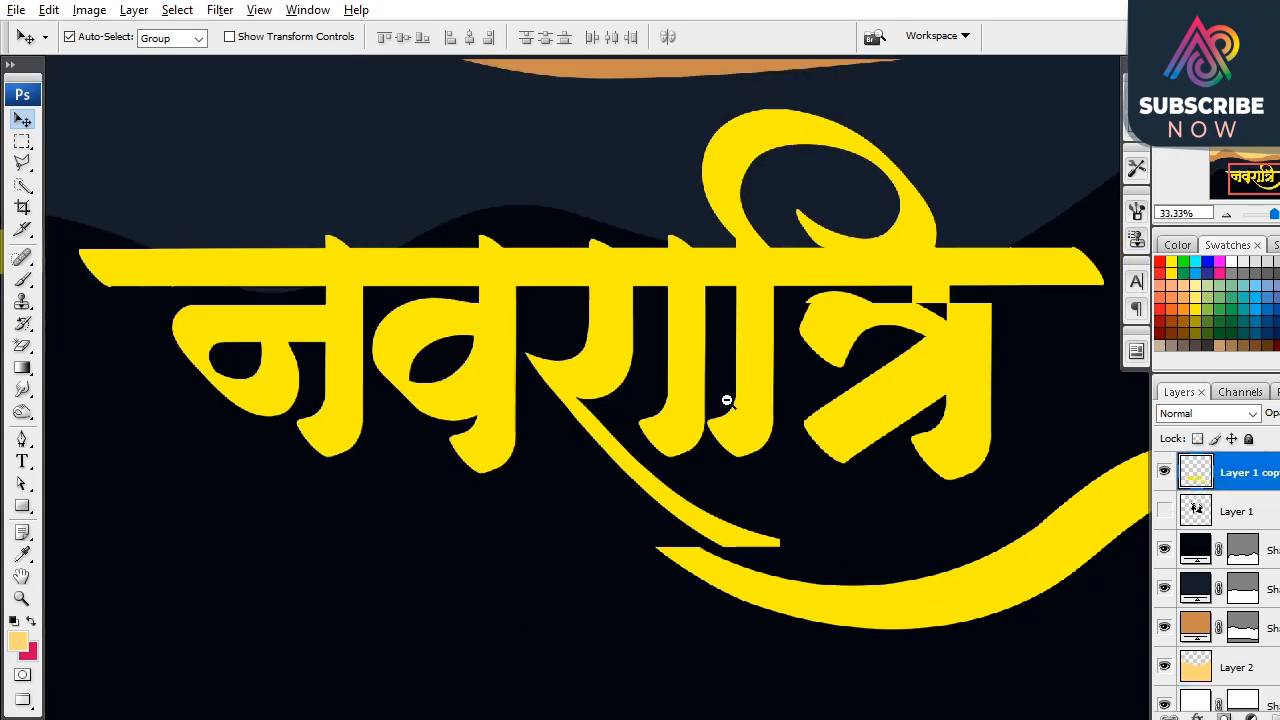
scroll(757, 380, "up", 3)
scroll(752, 470, "down", 2)
left_click(767, 428, "alt")
key("ctrl+j")
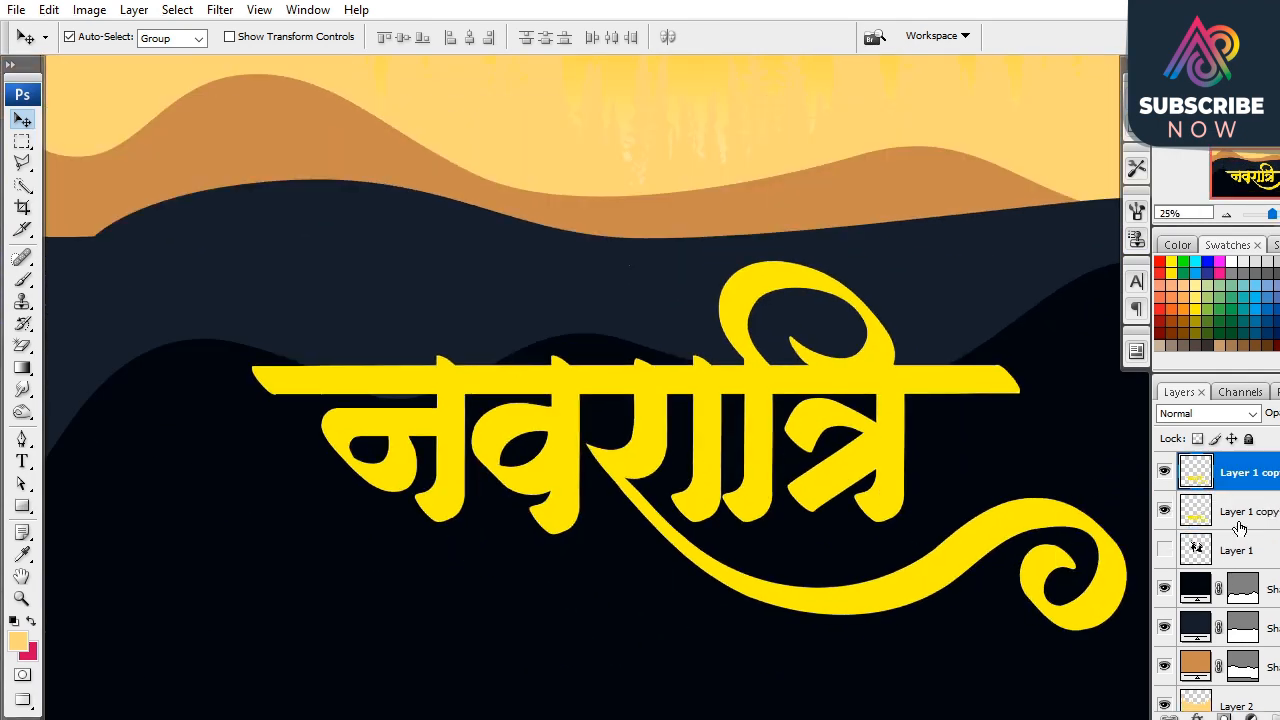
Step: Offset the lower lettering copy downward and fill it with crimson as a shadow
left_click(1234, 521)
key("shift+Down")
key("shift+Down")
key("shift+Down")
key("shift+Down")
key("shift+Down")
key("ctrl+shift+BackSpace")
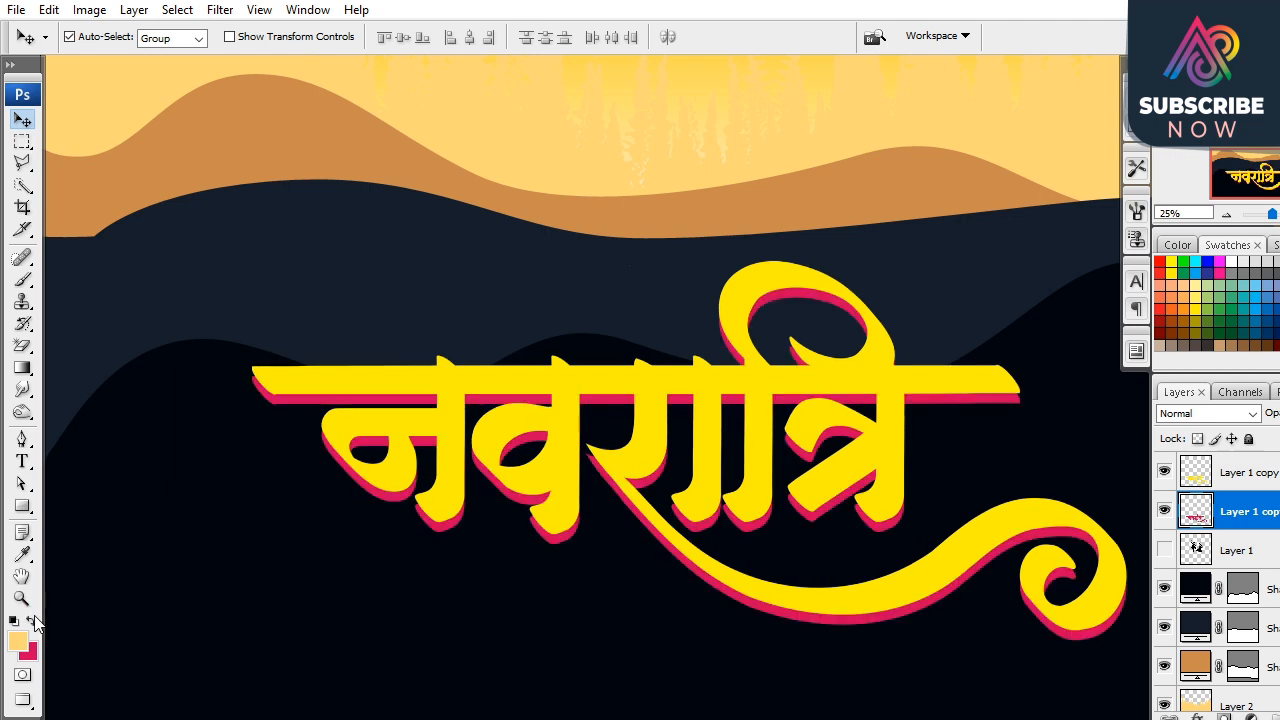
Step: Nudge the crimson lettering copy to the right so the shadow falls diagonally behind the yellow letters
key("shift+Right")
key("shift+Right")
key("shift+Right")
key("shift+Right")
key("shift+Up")
key("shift+Down")
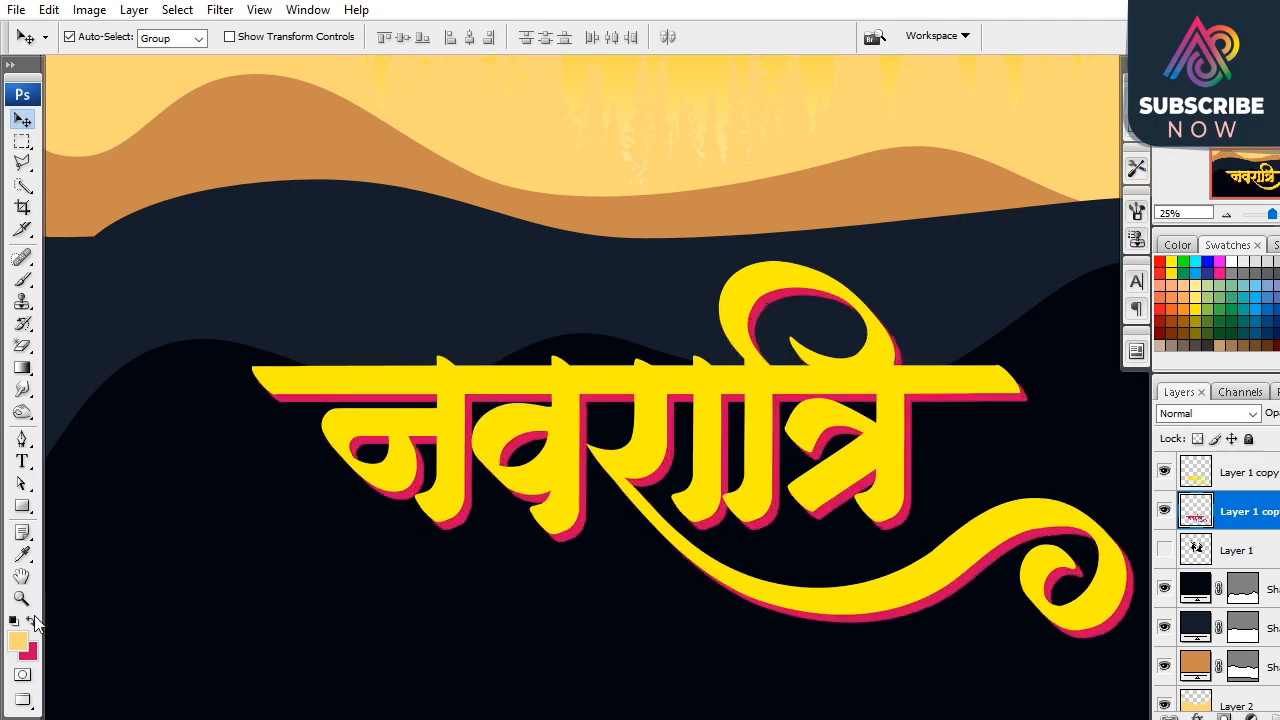
left_click(680, 435, "alt")
left_click(680, 435, "alt")
left_click_drag(733, 542, 776, 515)
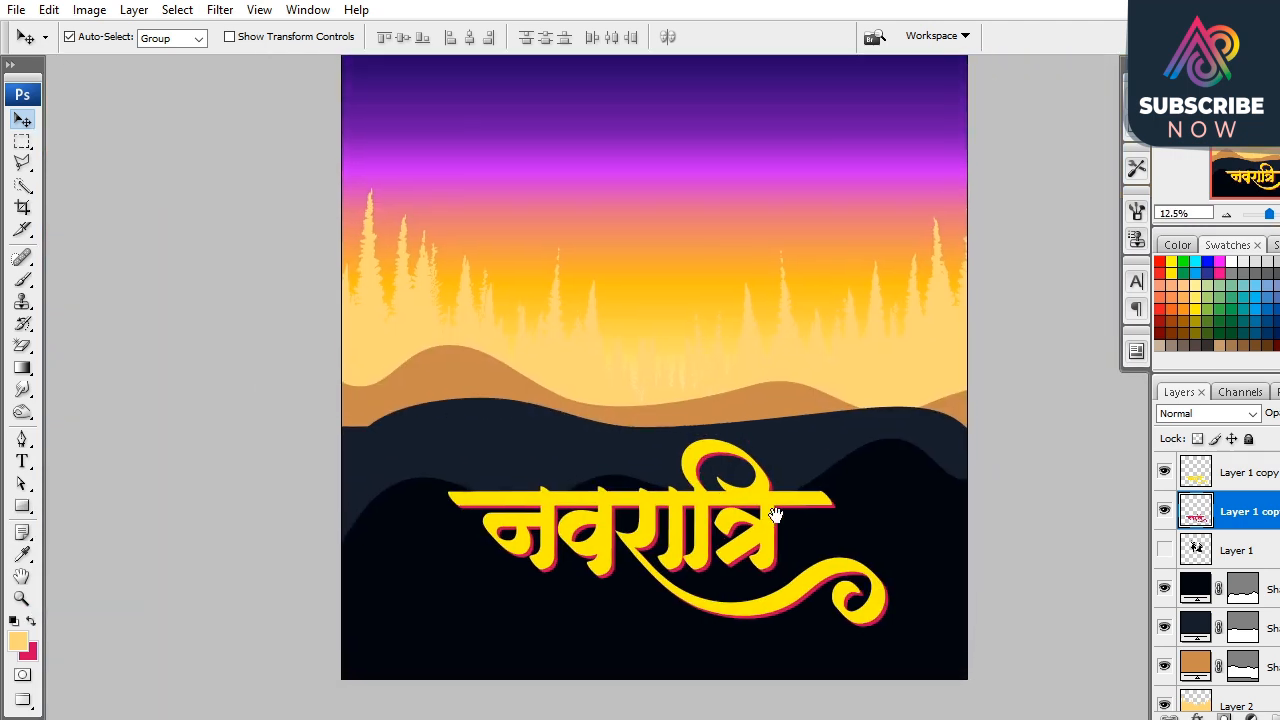
Step: Show the dancing couple silhouette layer above the hills and adjust its placement slightly with Free Transform
left_click(870, 462)
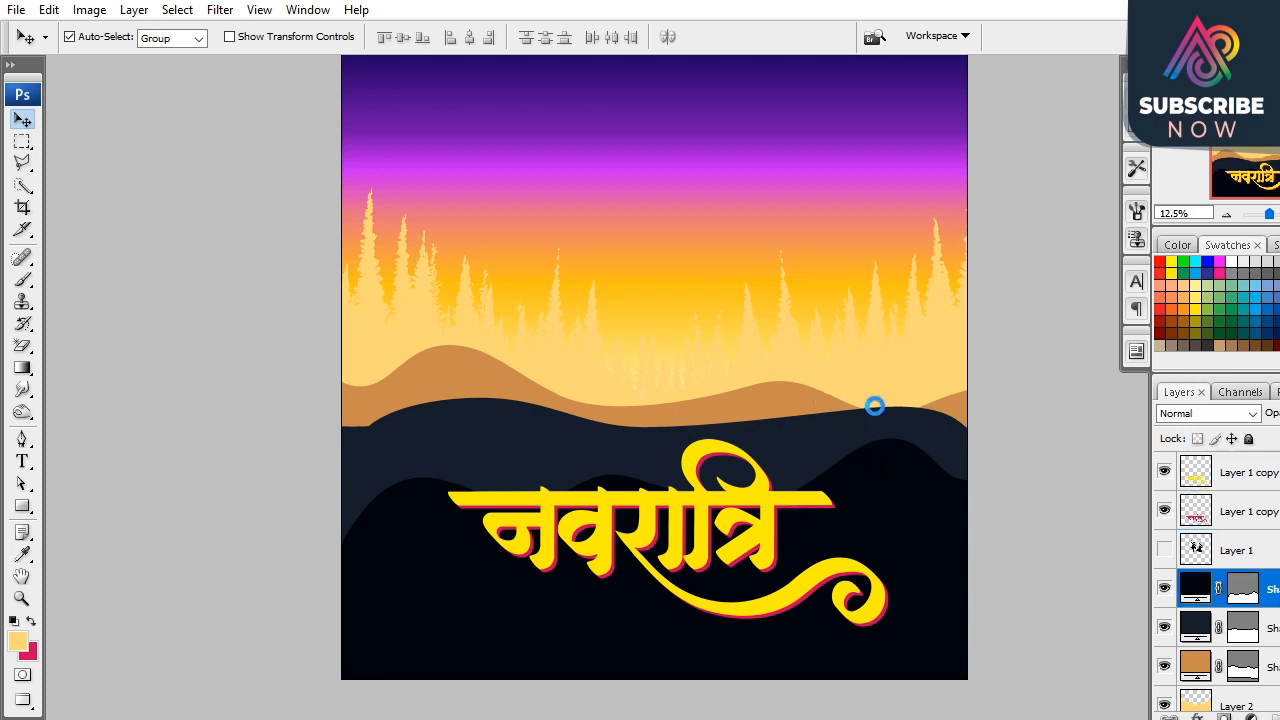
key("ctrl+plus")
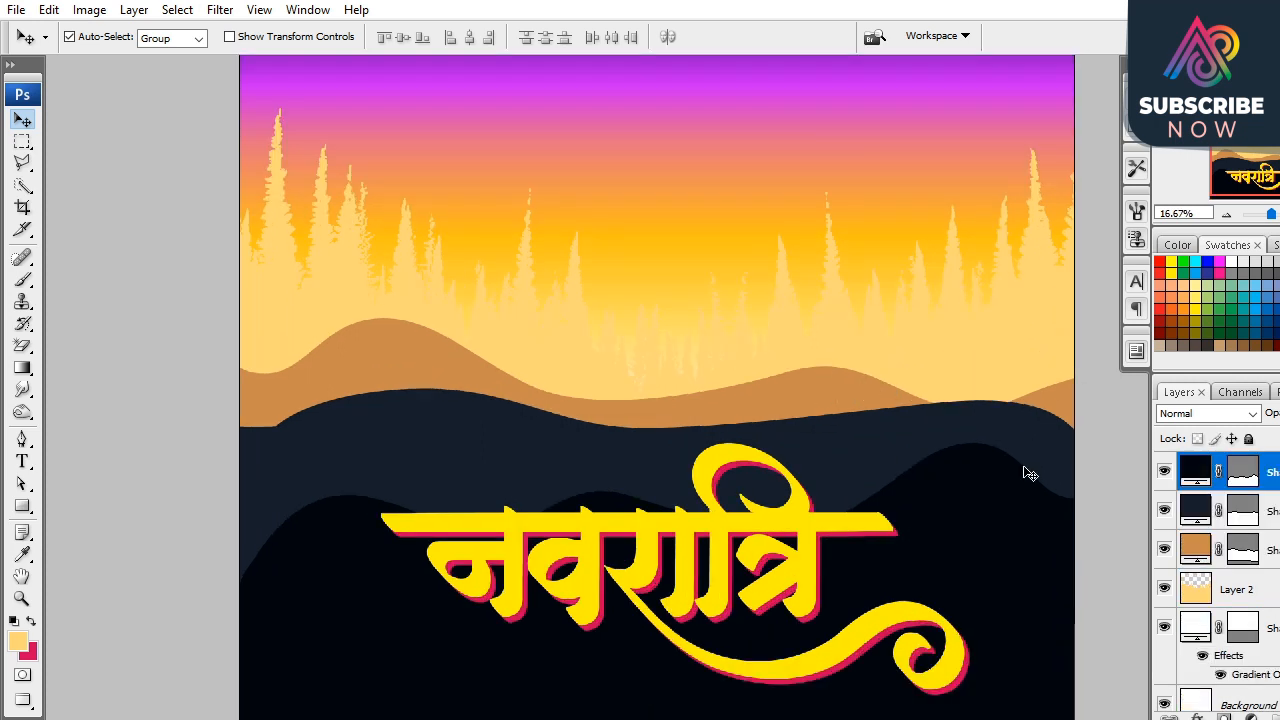
scroll(1205, 560, "up", 2)
left_click(1163, 553)
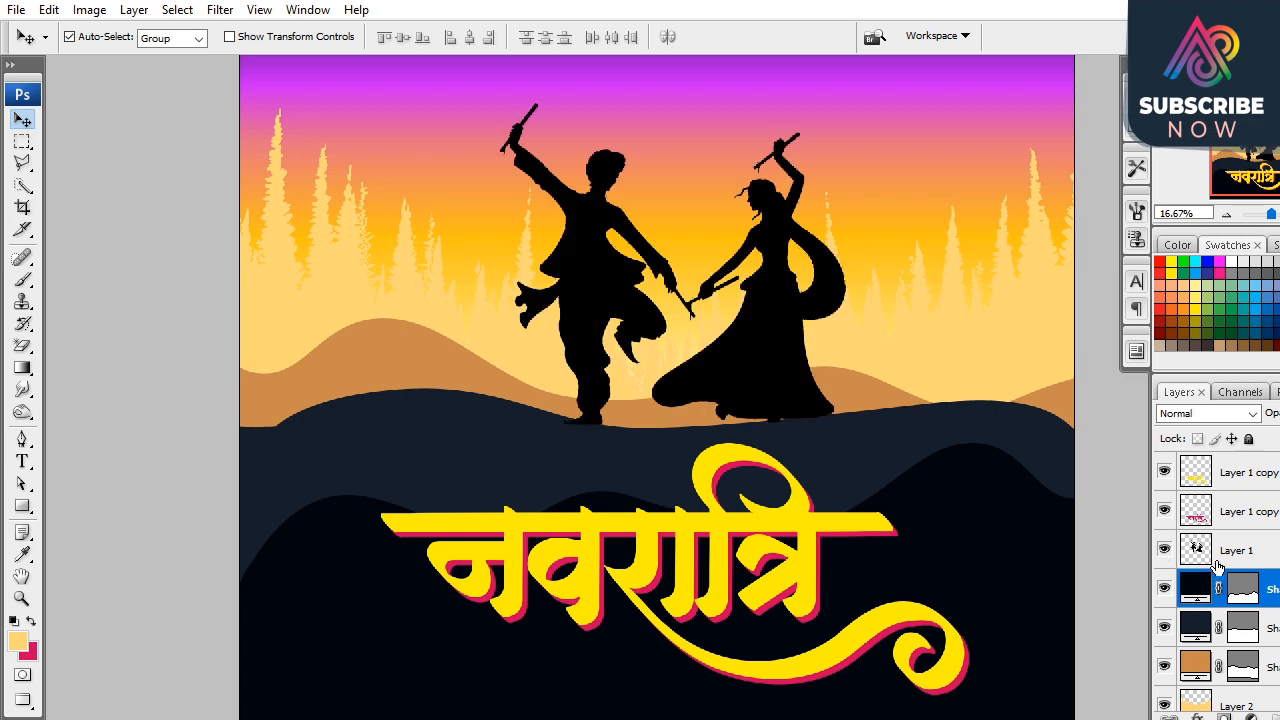
left_click(1225, 560)
key("ctrl+t")
key("Return")
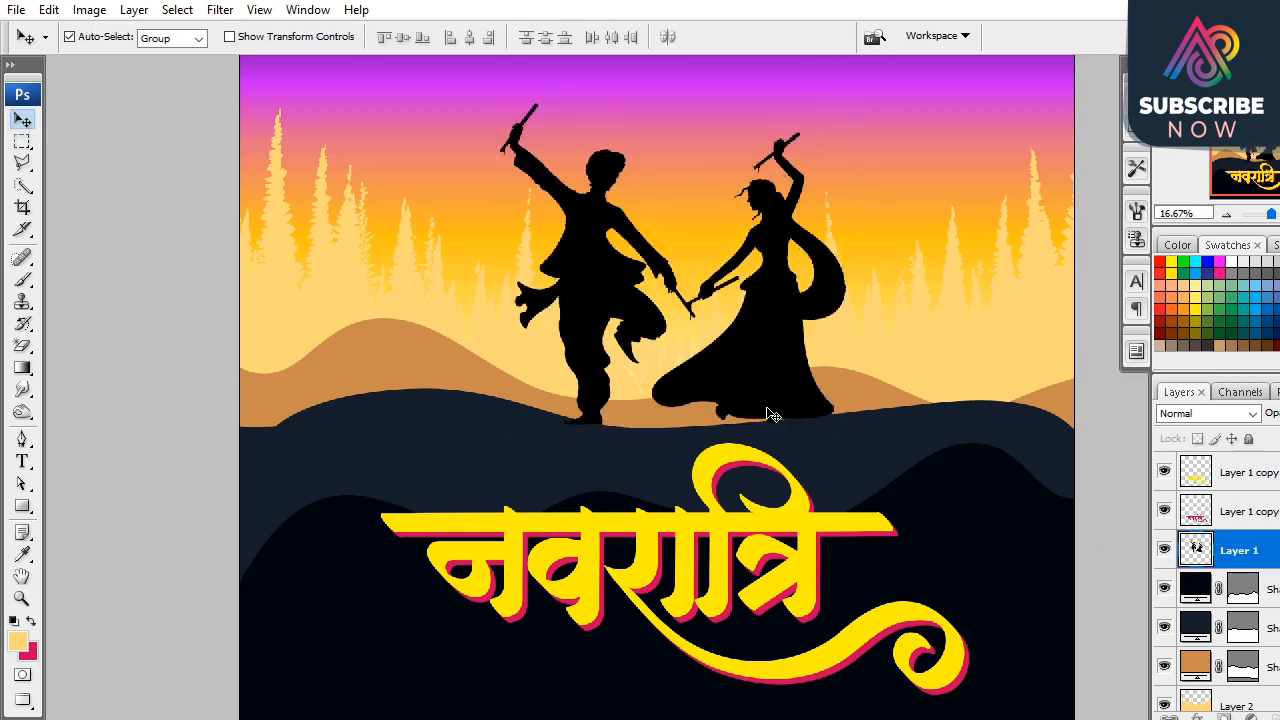
Step: Fill the dancing couple silhouettes with the dark navy sampled from the middle hill
left_click(31, 655)
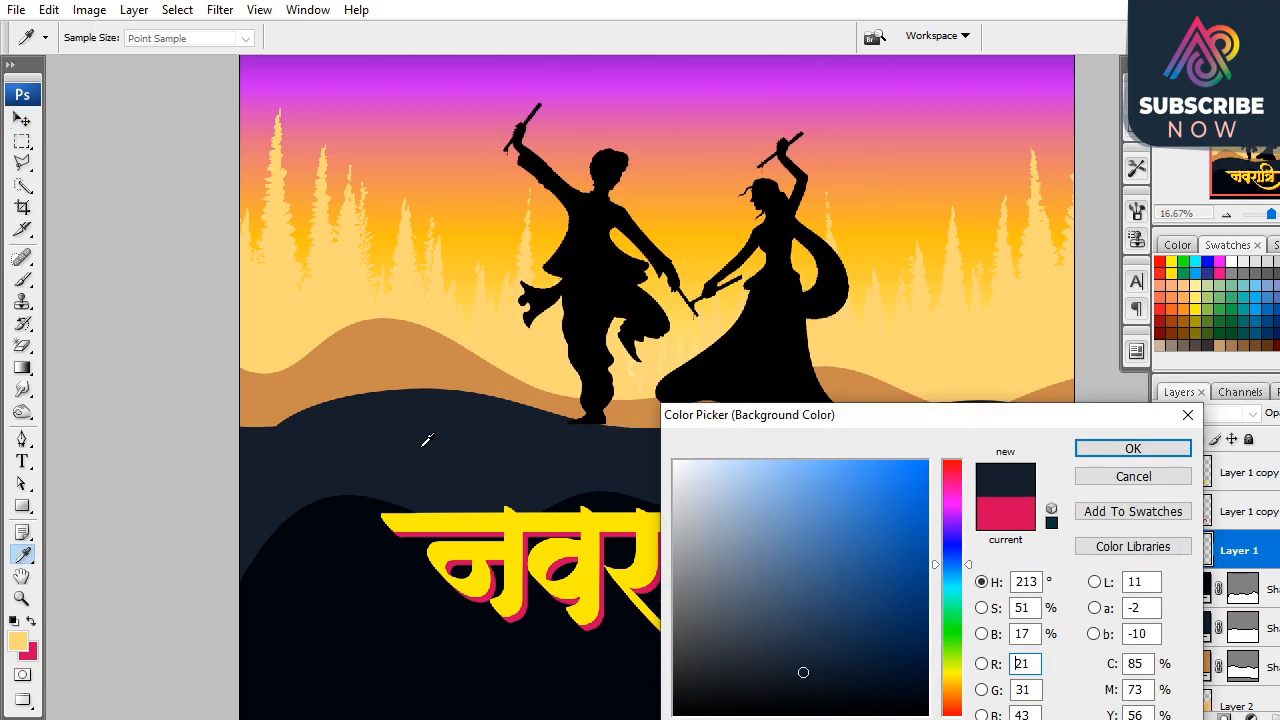
left_click(426, 440)
key("Return")
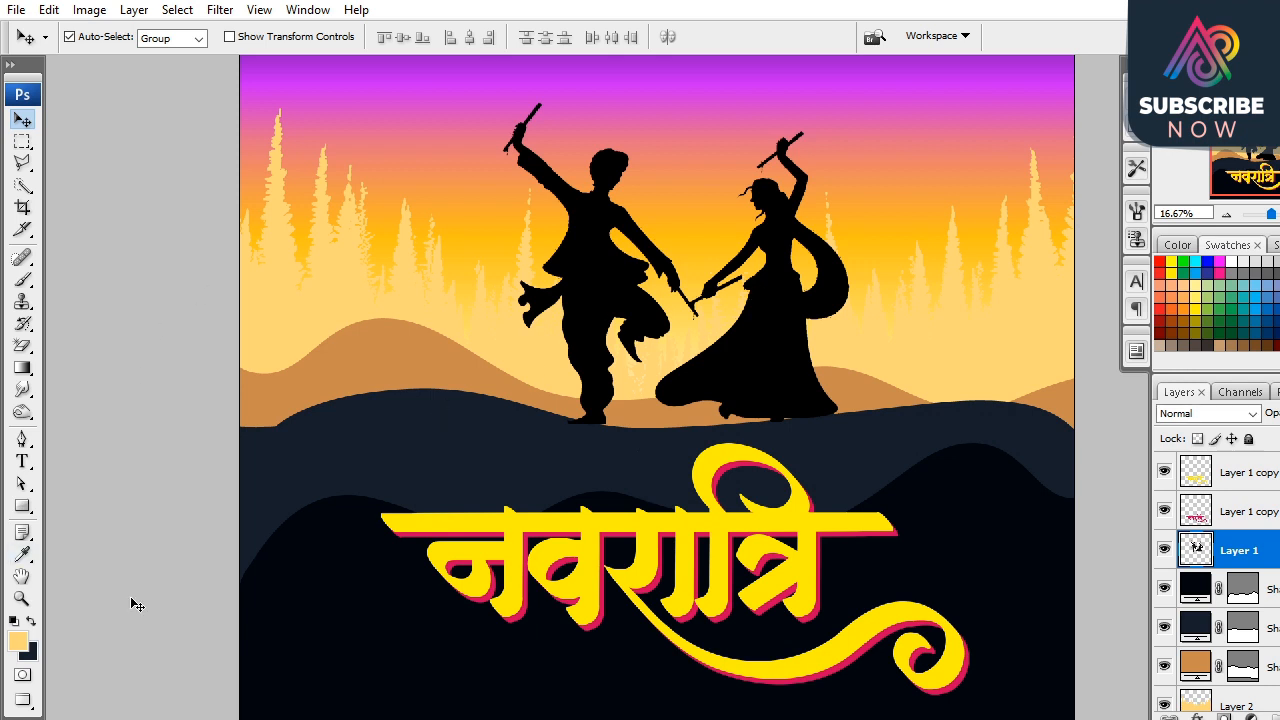
key("ctrl+shift+BackSpace")
key("ctrl+minus")
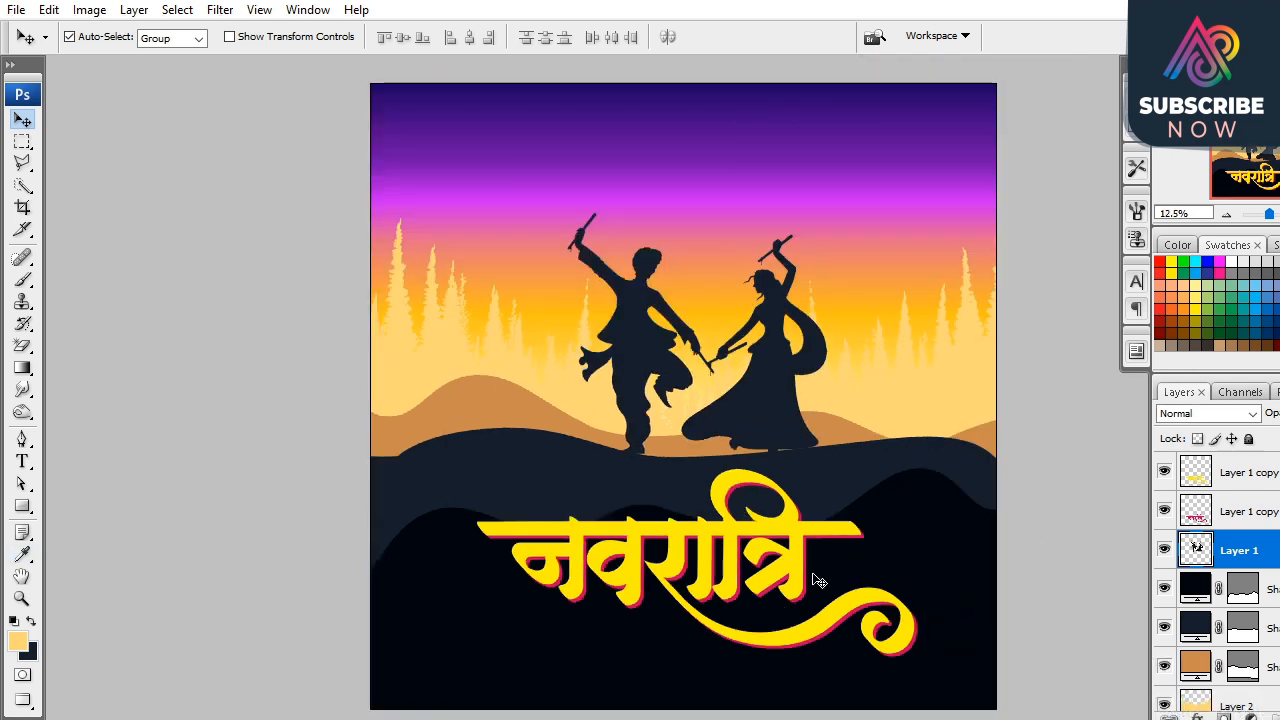
Step: Add a grunge texture layer over the whole artwork, show it, and set its blend mode to Lighten
key("ctrl+o")
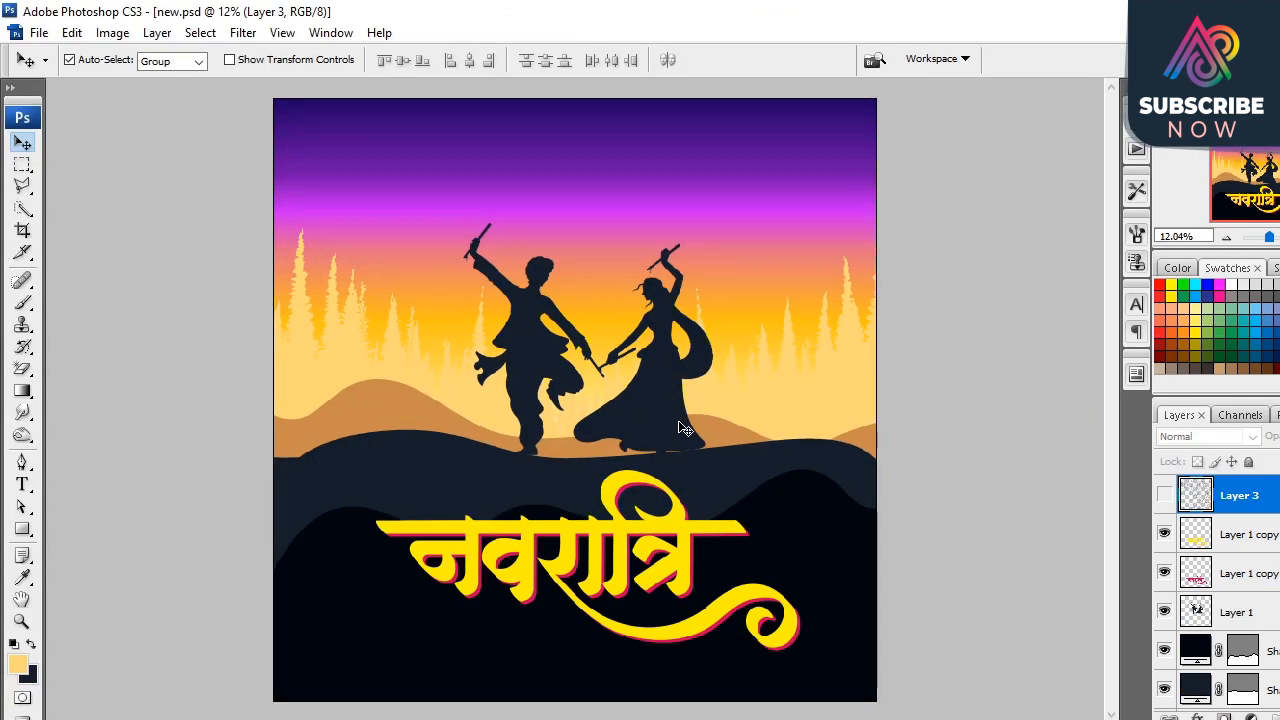
left_click(1164, 496)
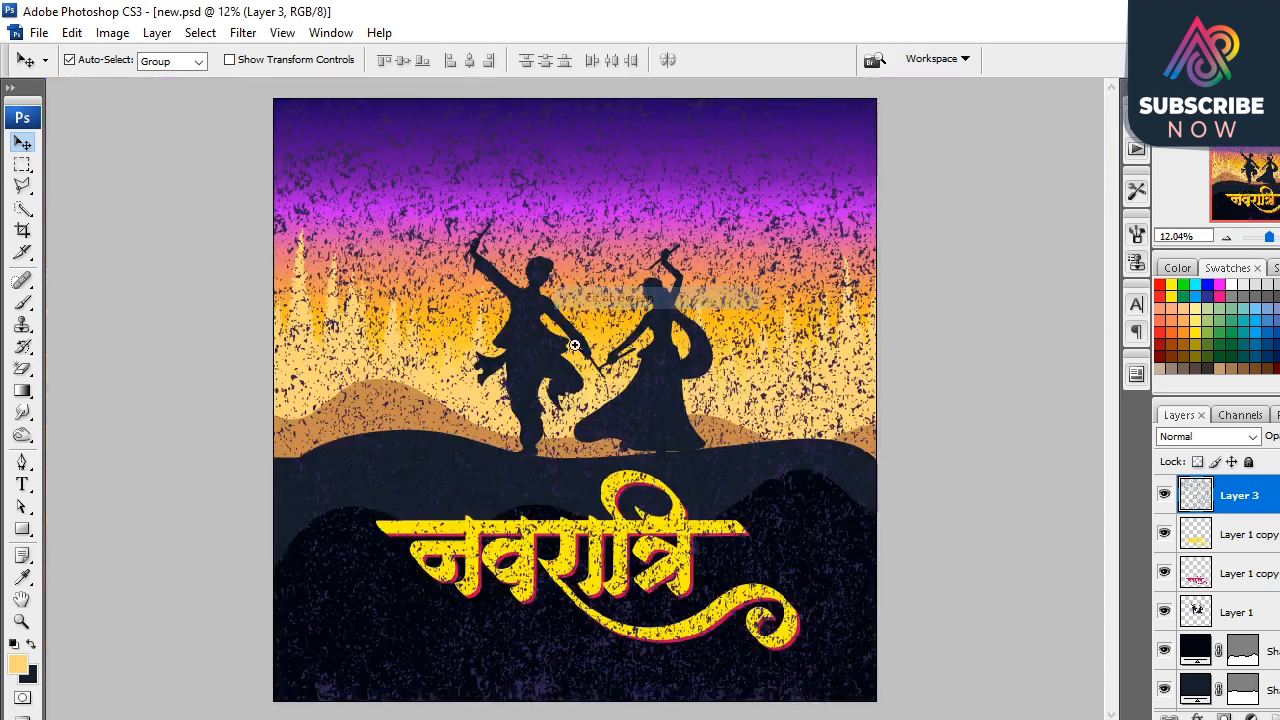
left_click(1185, 437)
left_click(1175, 152)
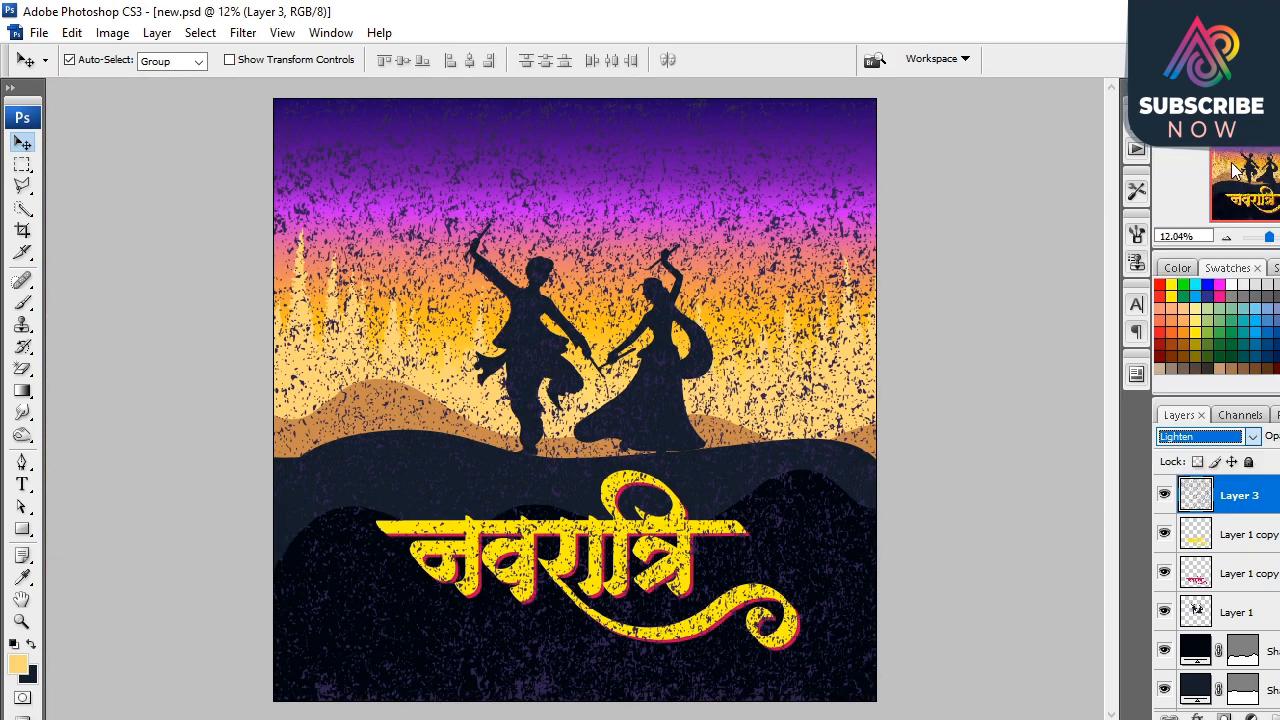
key("ctrl+plus")
key("ctrl+plus")
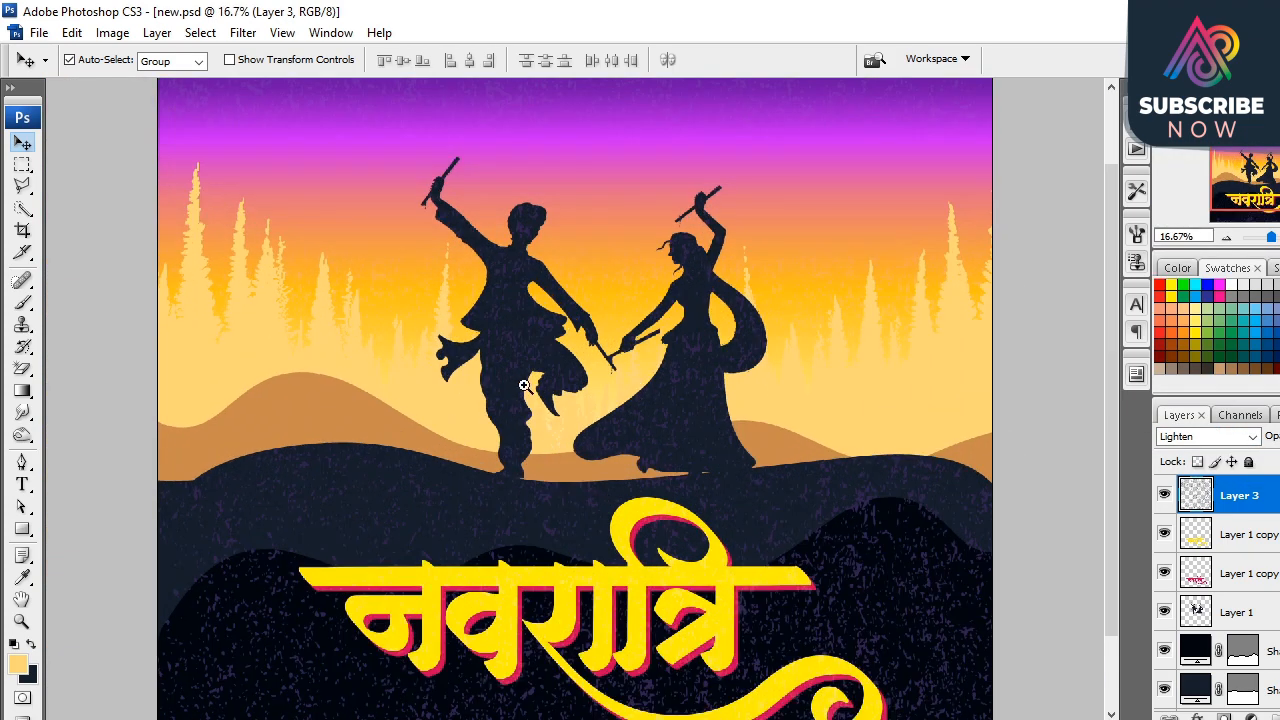
Step: Duplicate the grunge texture layer over the artwork and set the copy's blend mode to Normal
key("ctrl+0")
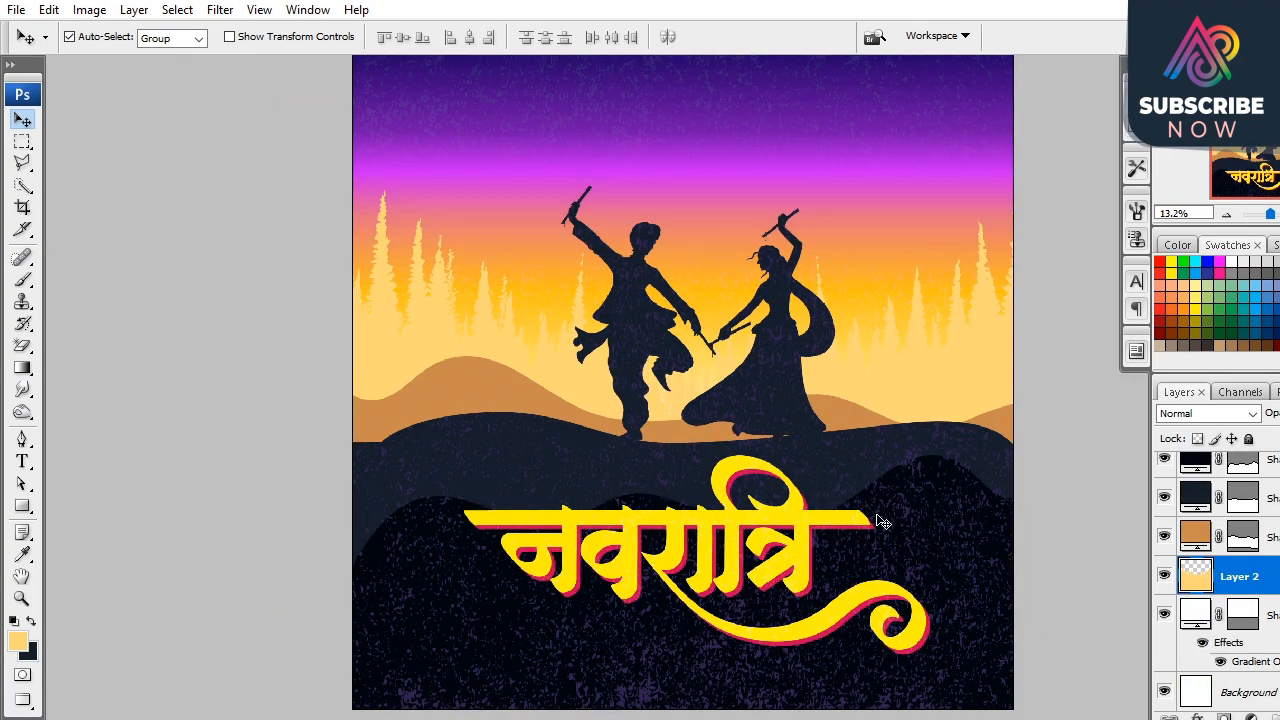
left_click(967, 498)
right_click(987, 508)
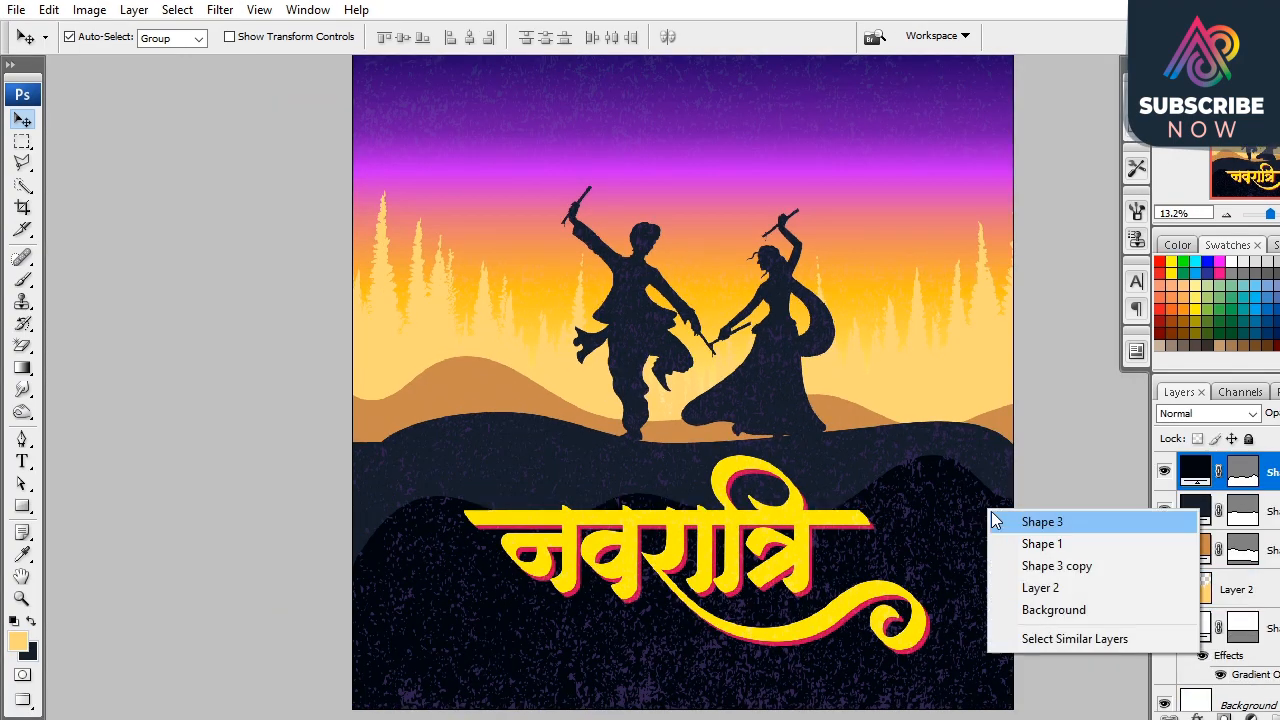
left_click(991, 518)
scroll(1228, 586, "up", 3)
left_click(1238, 472)
key("ctrl+j")
key("ctrl+t")
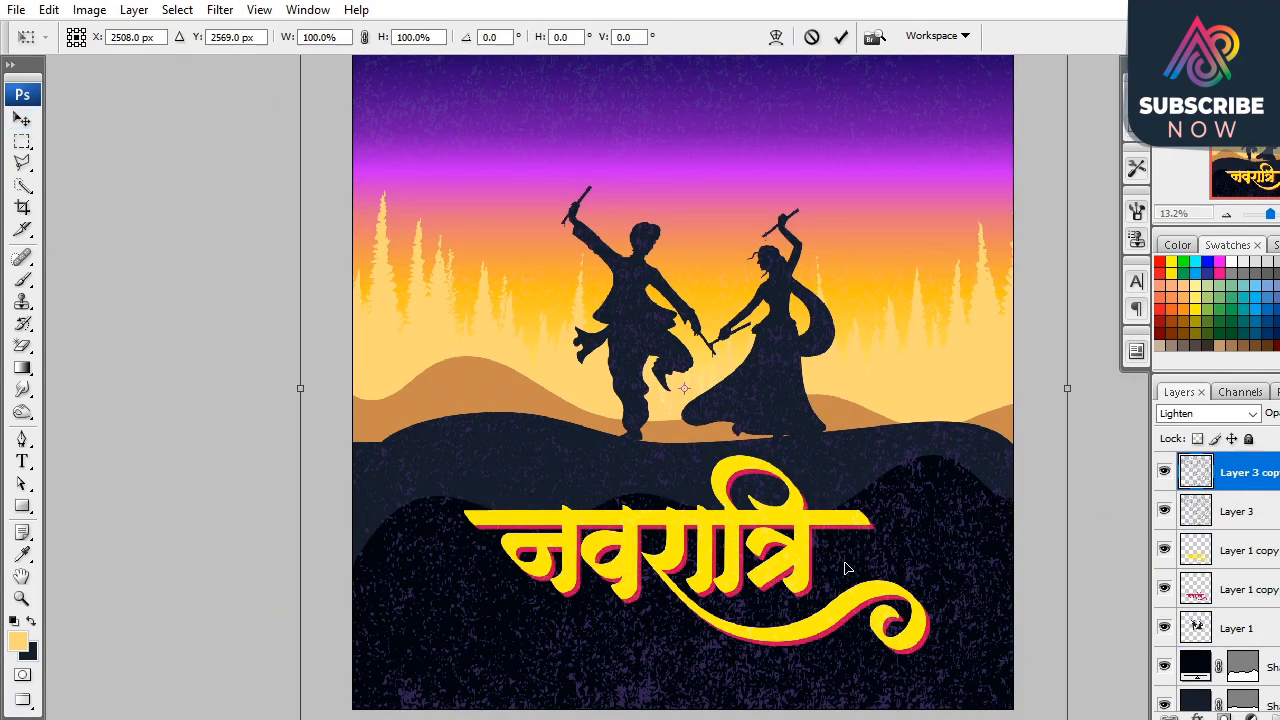
key("Return")
left_click(1177, 415)
left_click(1177, 10)
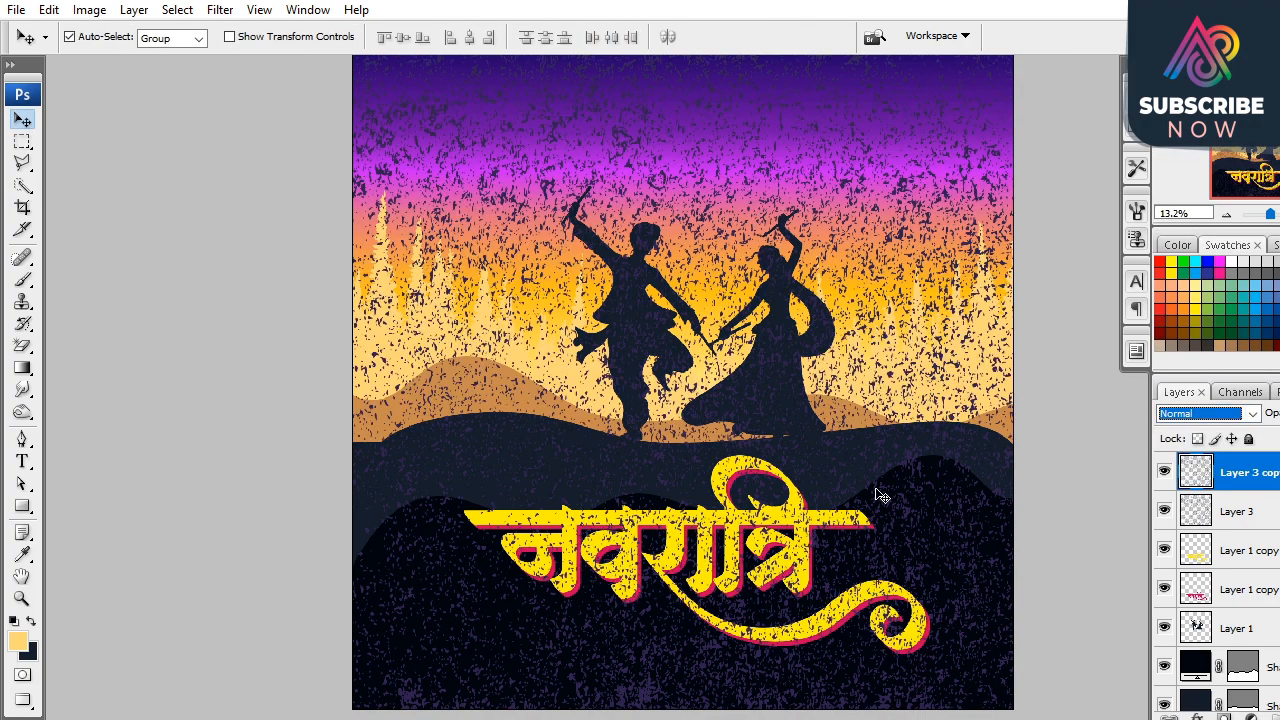
Step: Move the grunge copy below the hills and tree layer, directly above the sky, and set its blend mode to Color Dodge
key("ctrl+t")
key("Return")
key("ctrl+shift+[")
key("ctrl+]")
key("ctrl+]")
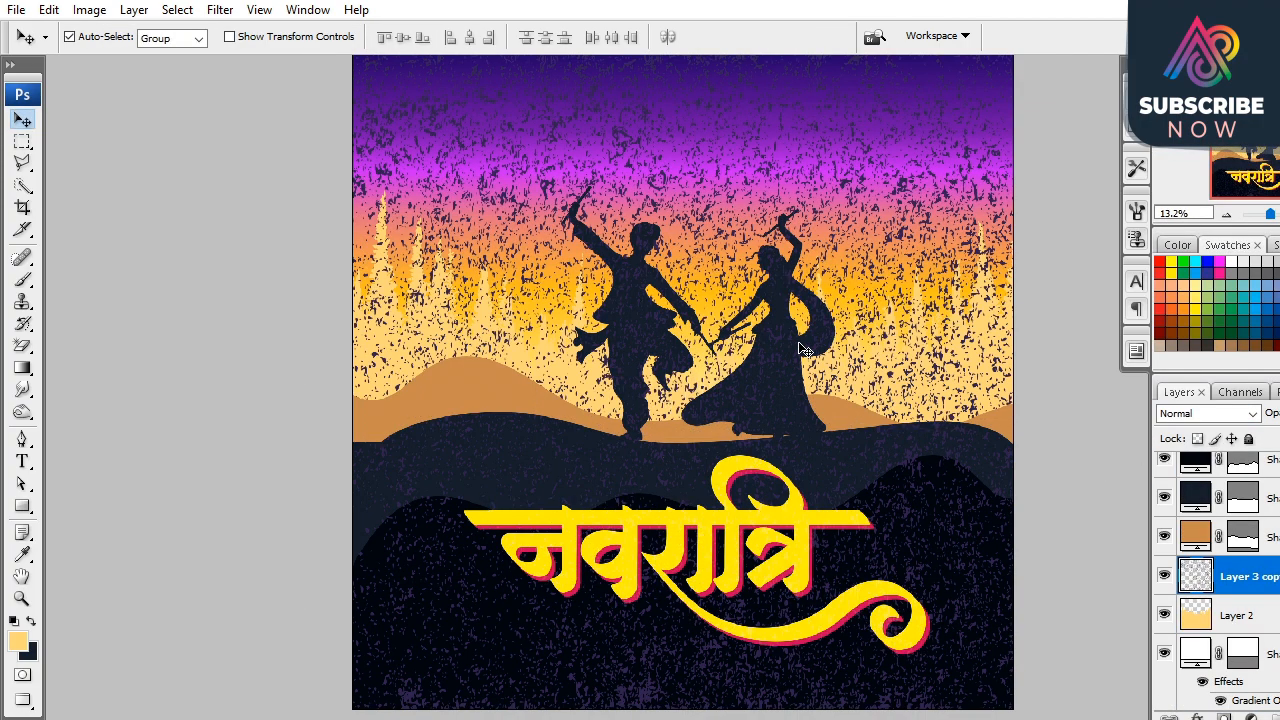
key("ctrl+[")
left_click(1182, 416)
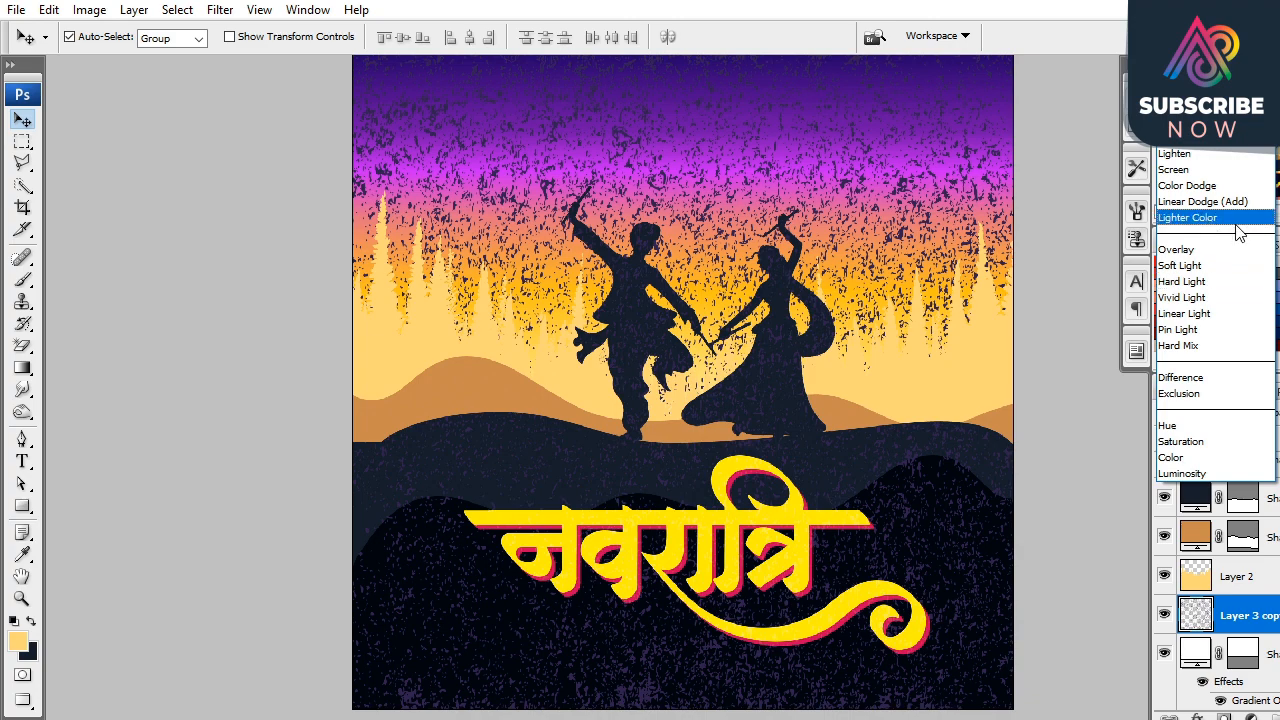
left_click(1187, 185)
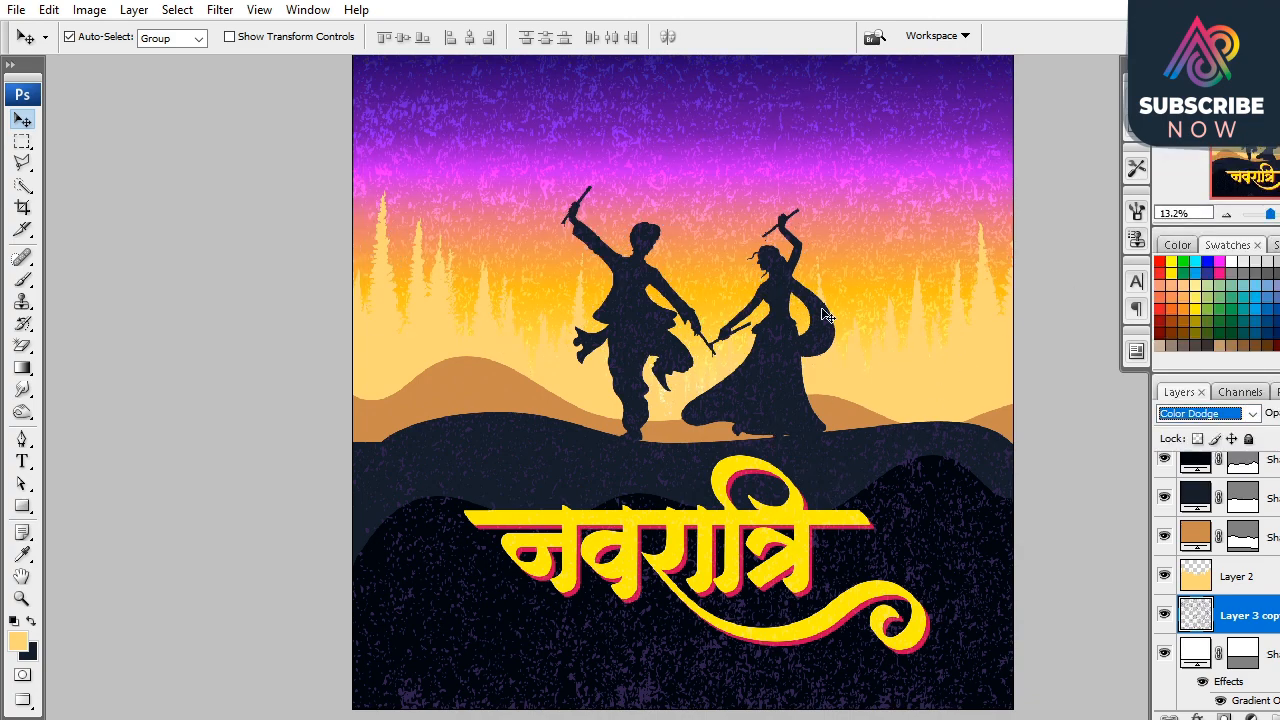
Step: Examine the grunge texture over the whole poster and up close on the नवरात्रि lettering
left_click(802, 357, "alt")
key("ctrl+t")
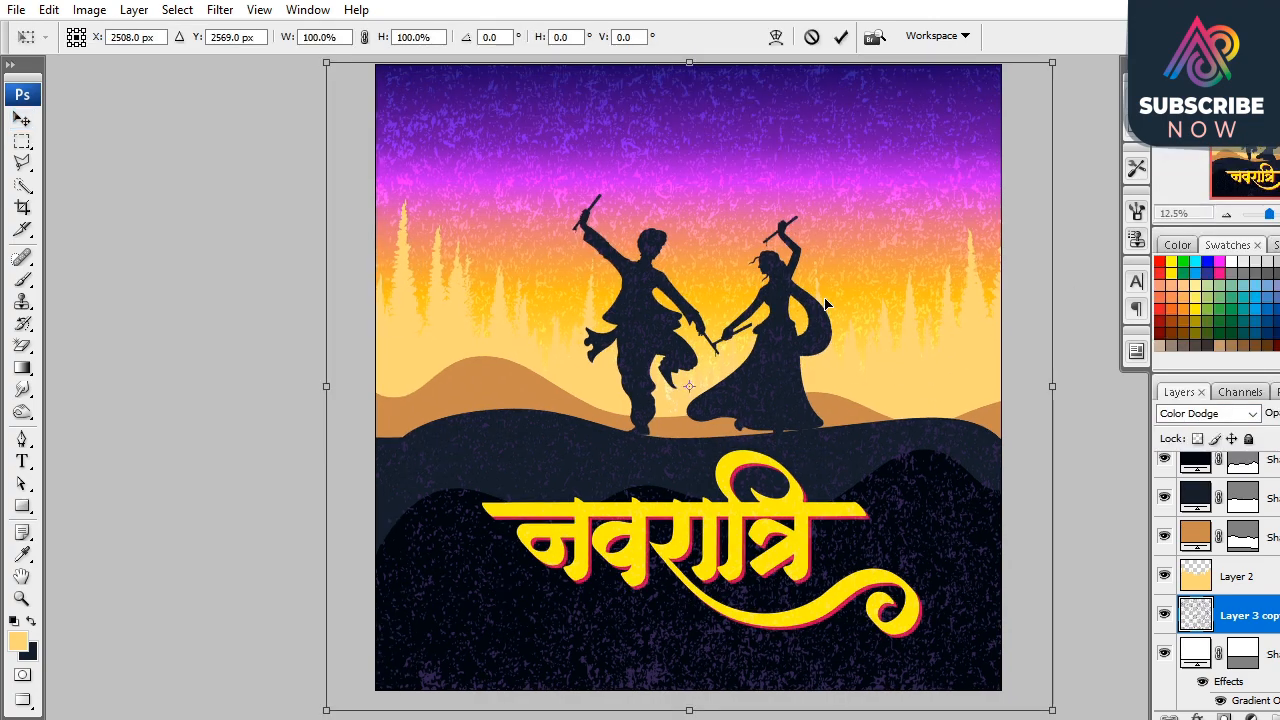
key("Return")
left_click_drag(720, 424, 716, 442)
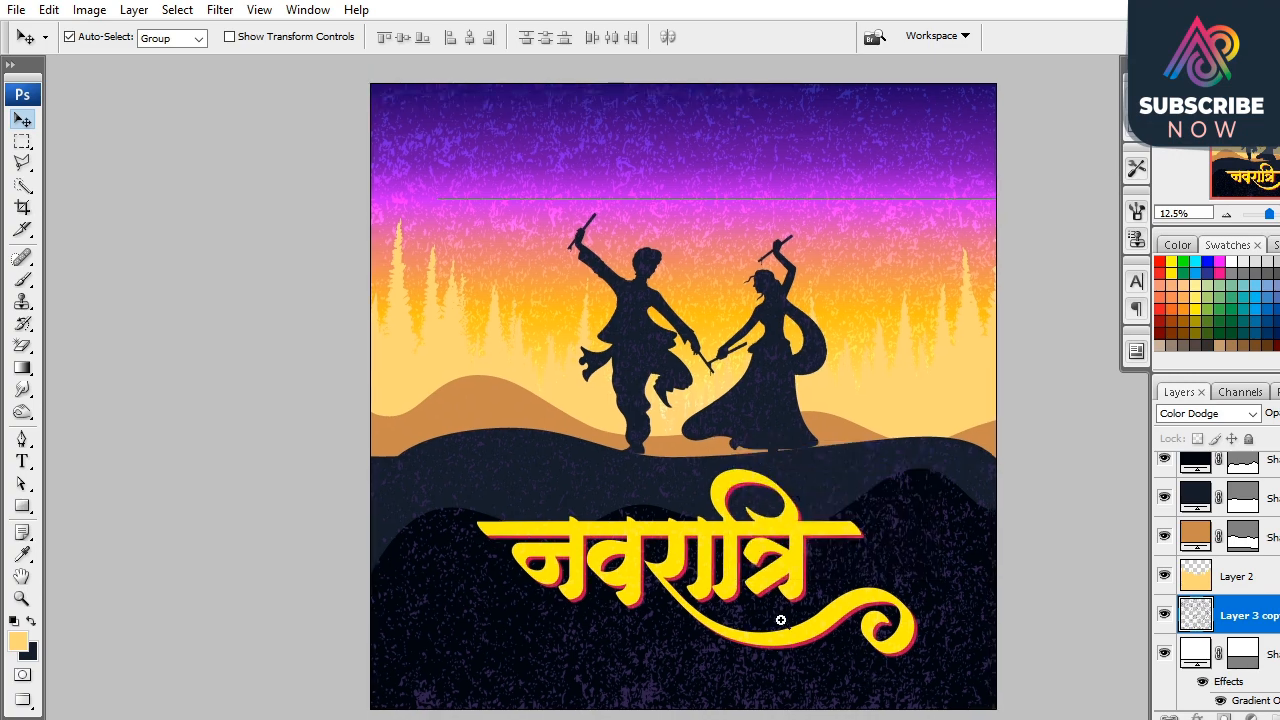
left_click(781, 620)
left_click(767, 585, "alt")
left_click_drag(617, 445, 845, 623)
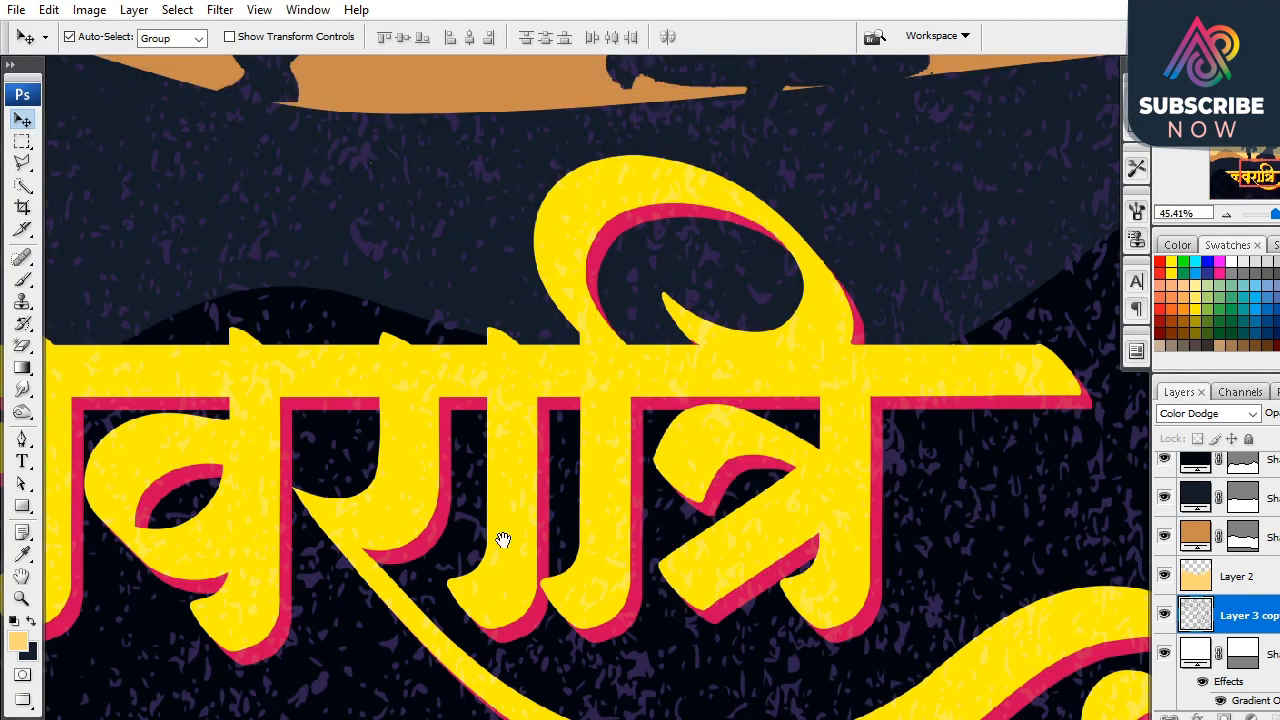
left_click_drag(503, 543, 707, 529)
Step: Load the crimson lettering layer as a selection and check the area above the letters for stray pixels
left_click(543, 424)
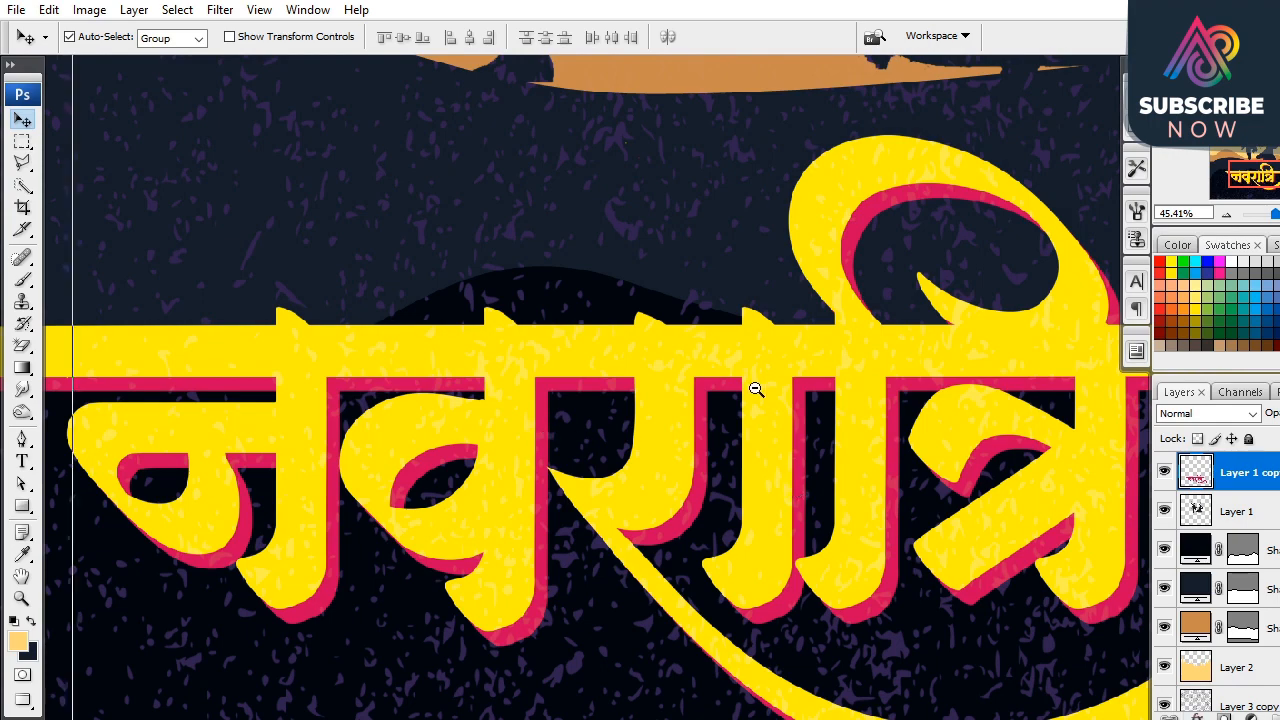
left_click(757, 386, "alt")
left_click(1198, 474, "ctrl")
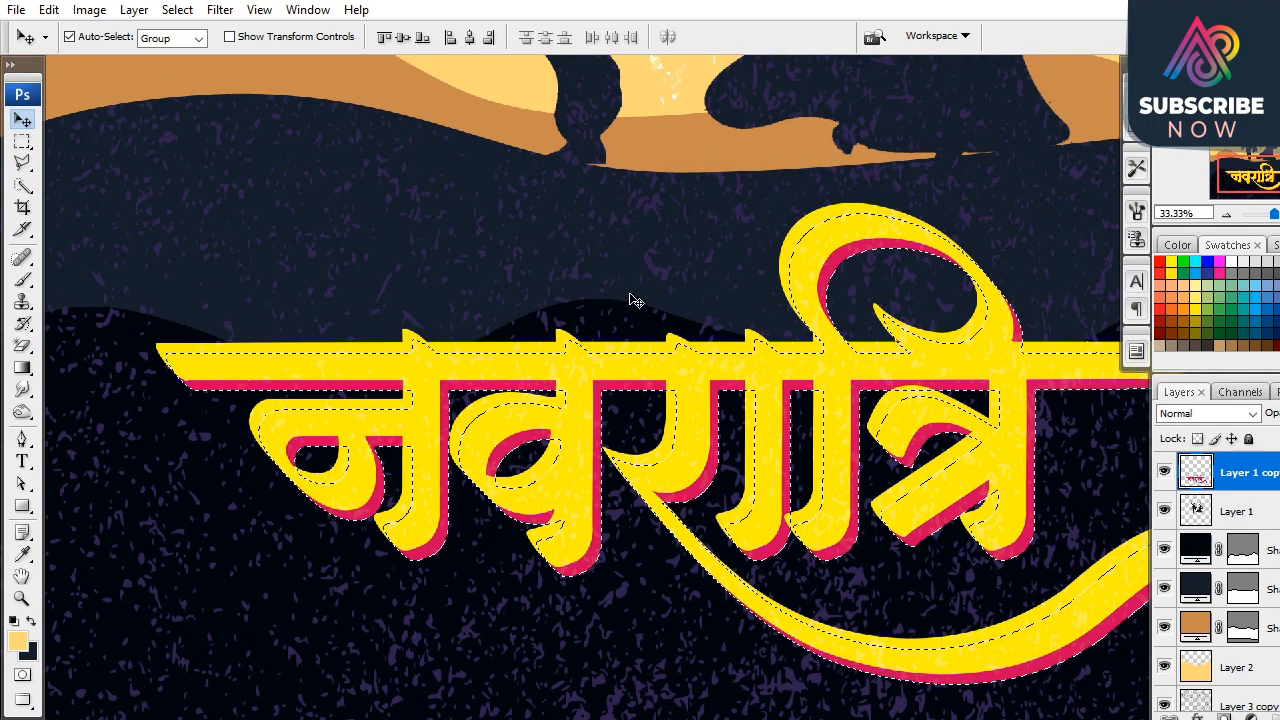
left_click_drag(570, 130, 771, 283)
key("ctrl+0")
left_click_drag(586, 399, 738, 531)
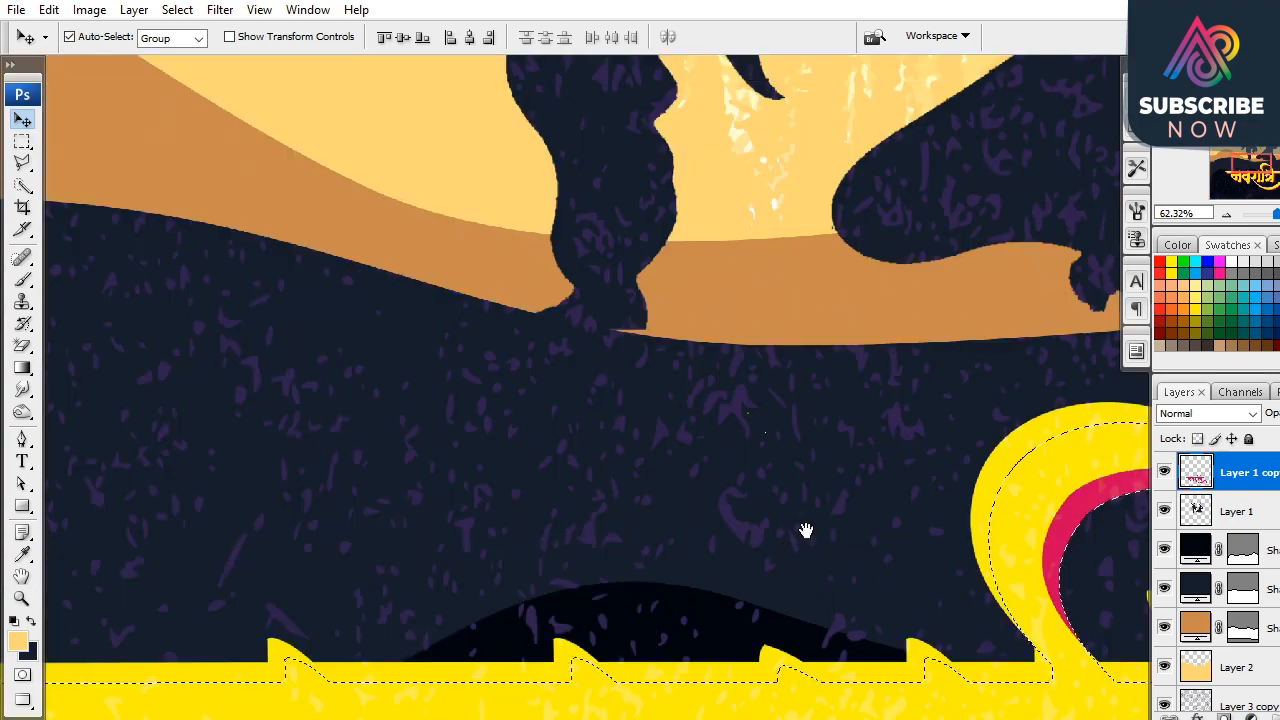
key("ctrl+d")
Step: Erase the stray specks above the letters on the crimson lettering layer with a soft 114 px eraser
right_click(24, 346)
left_click(102, 346)
right_click(800, 413)
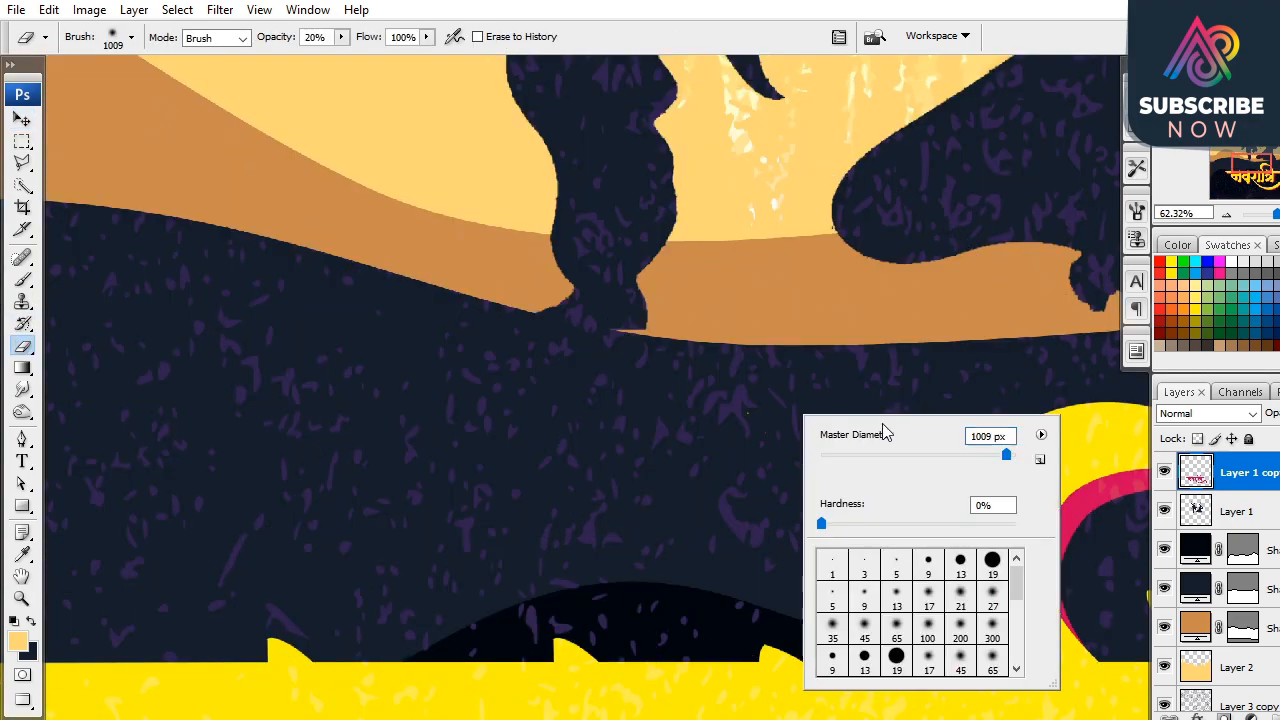
left_click(925, 453)
left_click(750, 427)
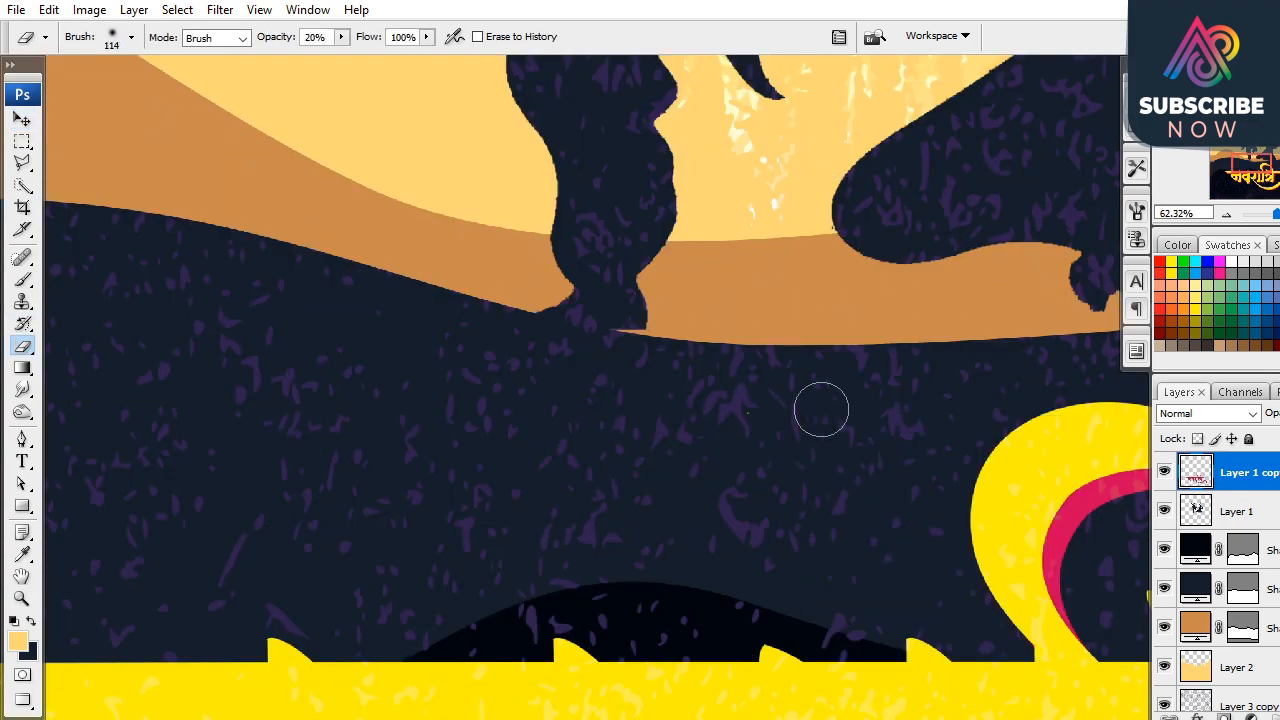
left_click(22, 120)
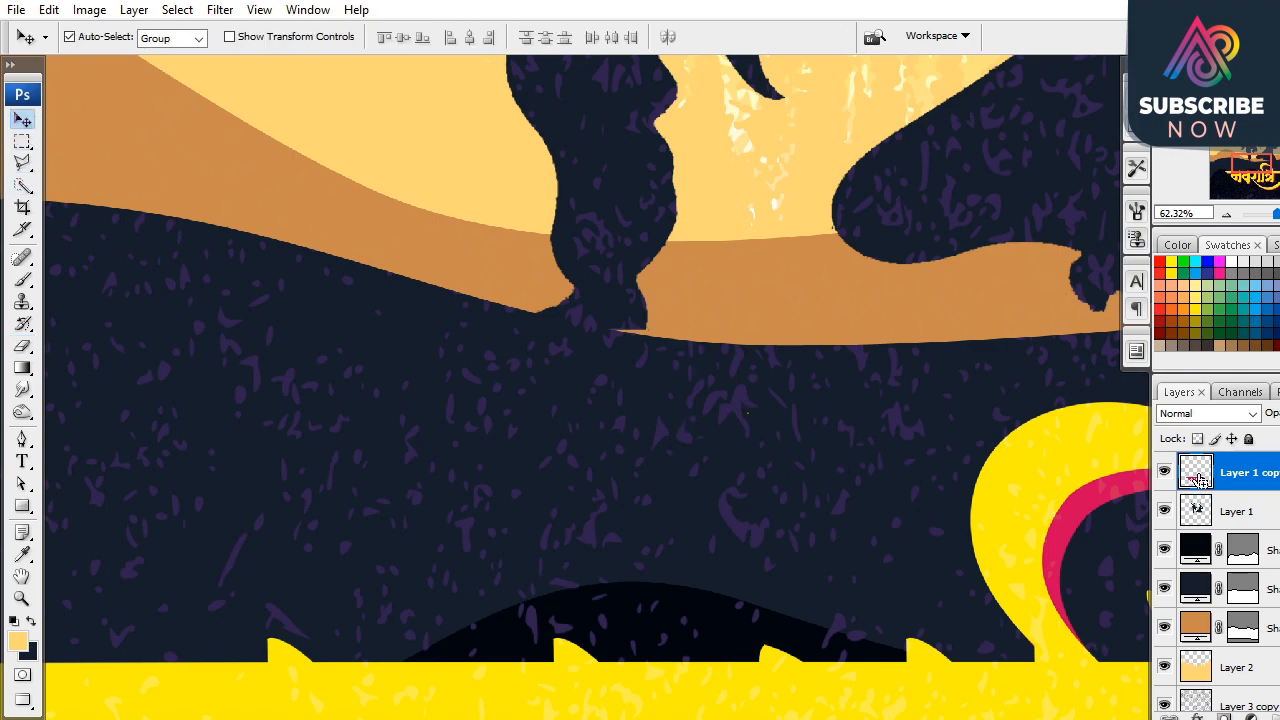
left_click(1200, 481, "ctrl")
key("ctrl+d")
Step: Add a black Drop Shadow effect to the crimson lettering layer
right_click(681, 506, "ctrl")
left_click(714, 520)
left_click_drag(498, 443, 905, 664)
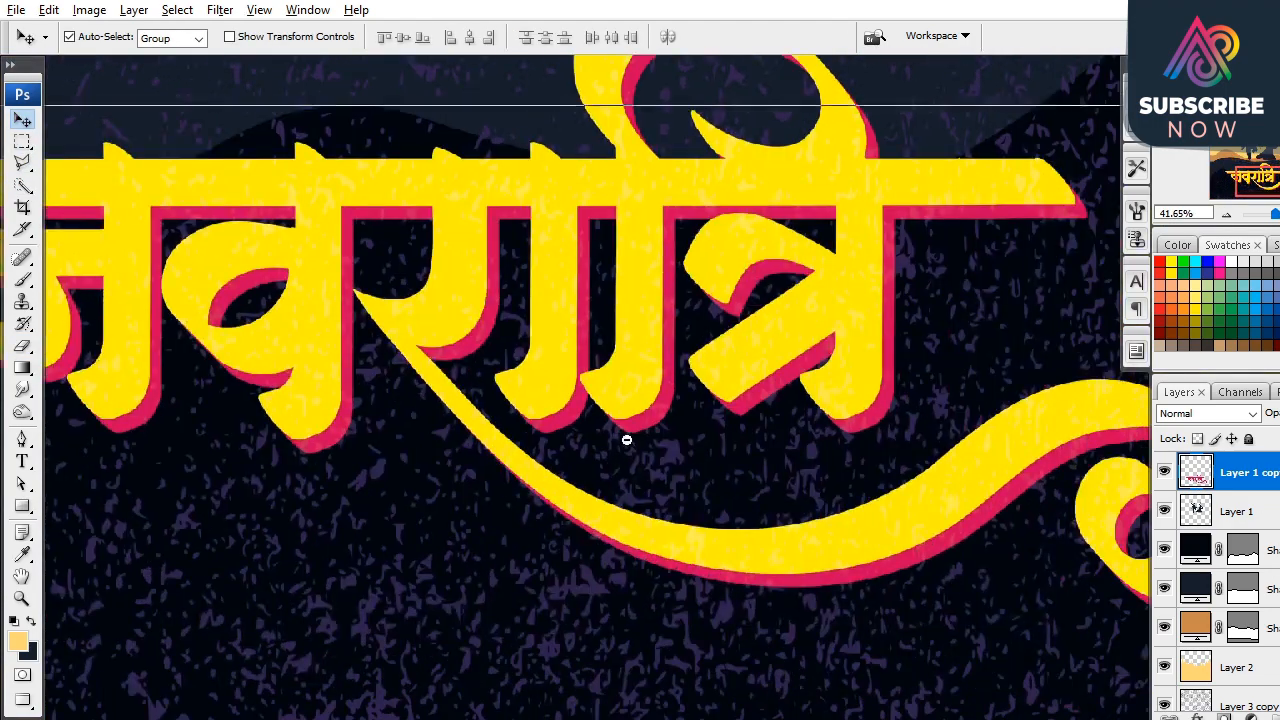
left_click(626, 440, "alt")
left_click(626, 440, "alt")
left_click_drag(931, 534, 959, 604)
left_click(1197, 716)
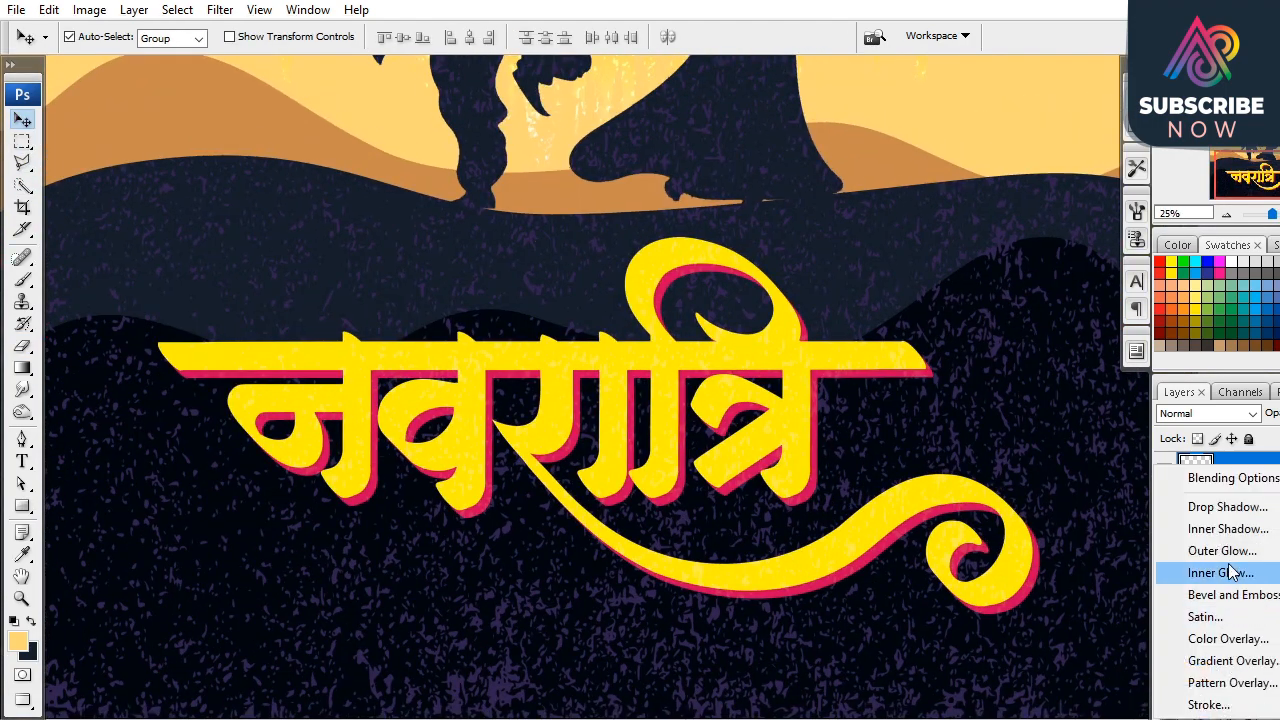
left_click(1225, 420)
left_click_drag(856, 259, 875, 78)
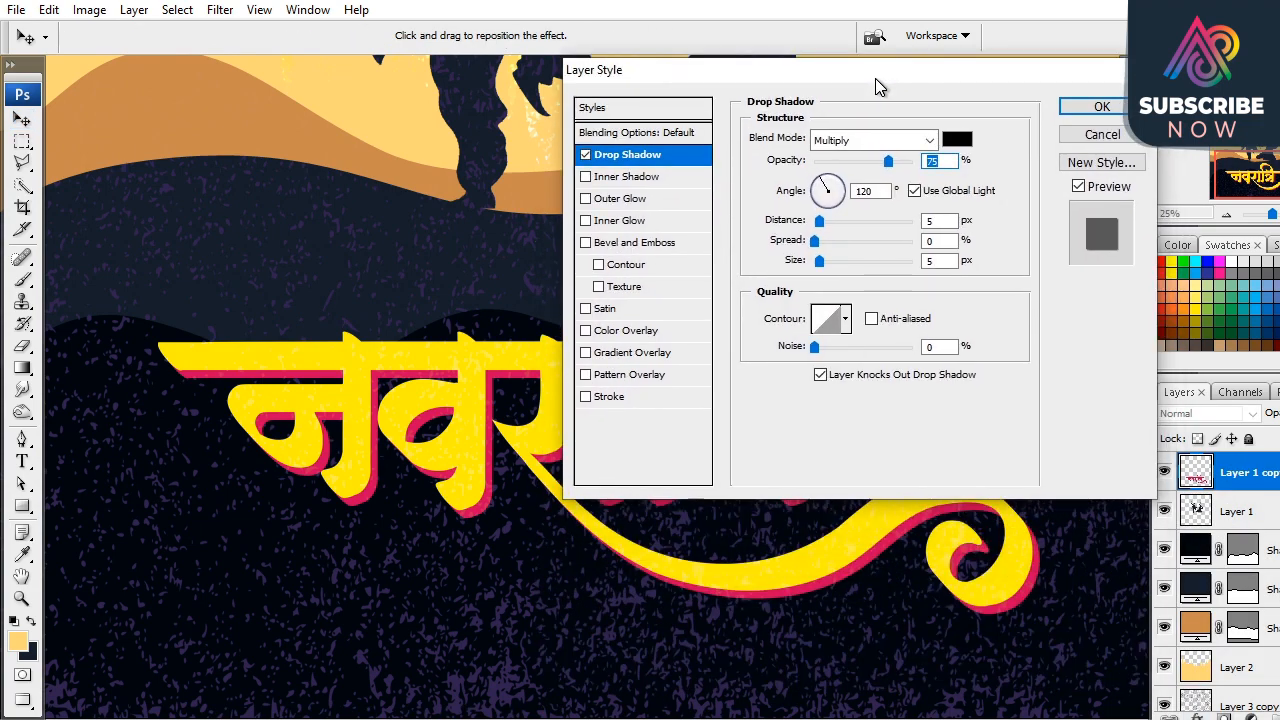
left_click(956, 138)
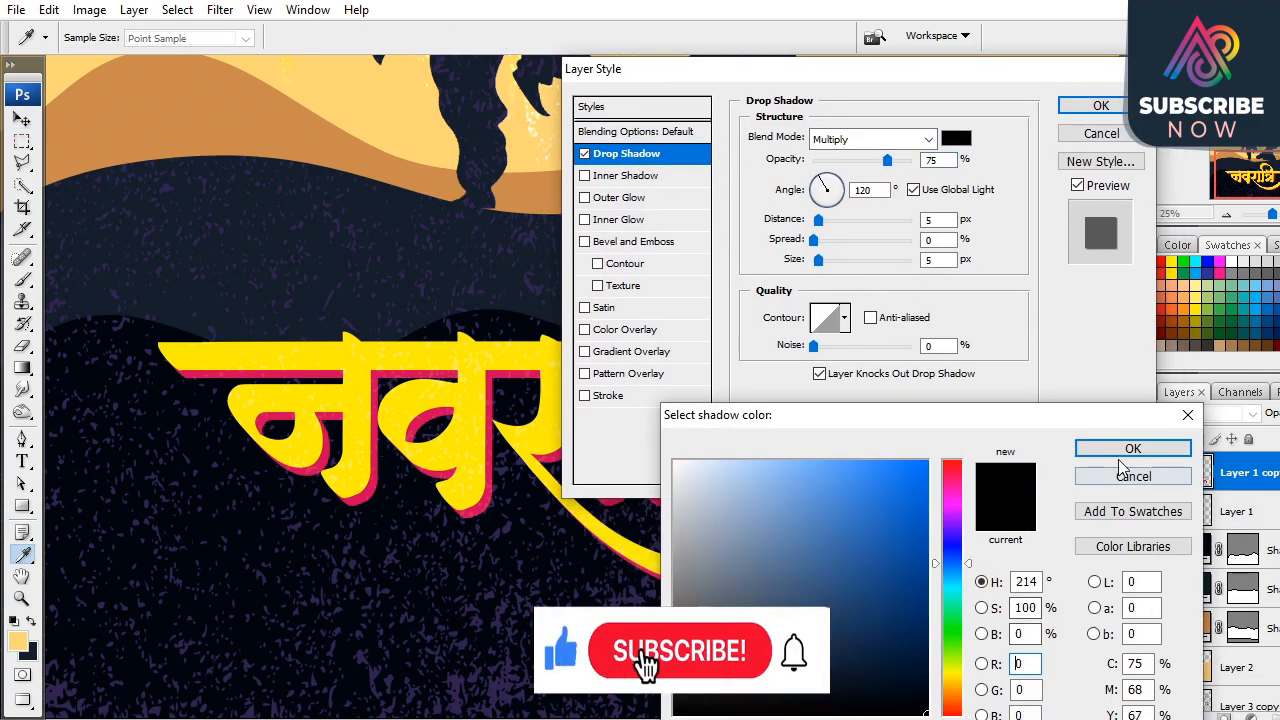
left_click(1133, 448)
Step: Turn off global light and set the shadow to 100% opacity, 117° angle, 117 px distance, 31% spread and 46 px size
left_click_drag(813, 240, 841, 261)
left_click(914, 190)
left_click_drag(845, 627, 857, 652)
left_click_drag(915, 69, 1160, 106)
left_click_drag(1132, 197, 1160, 198)
left_click_drag(1088, 300, 1081, 300)
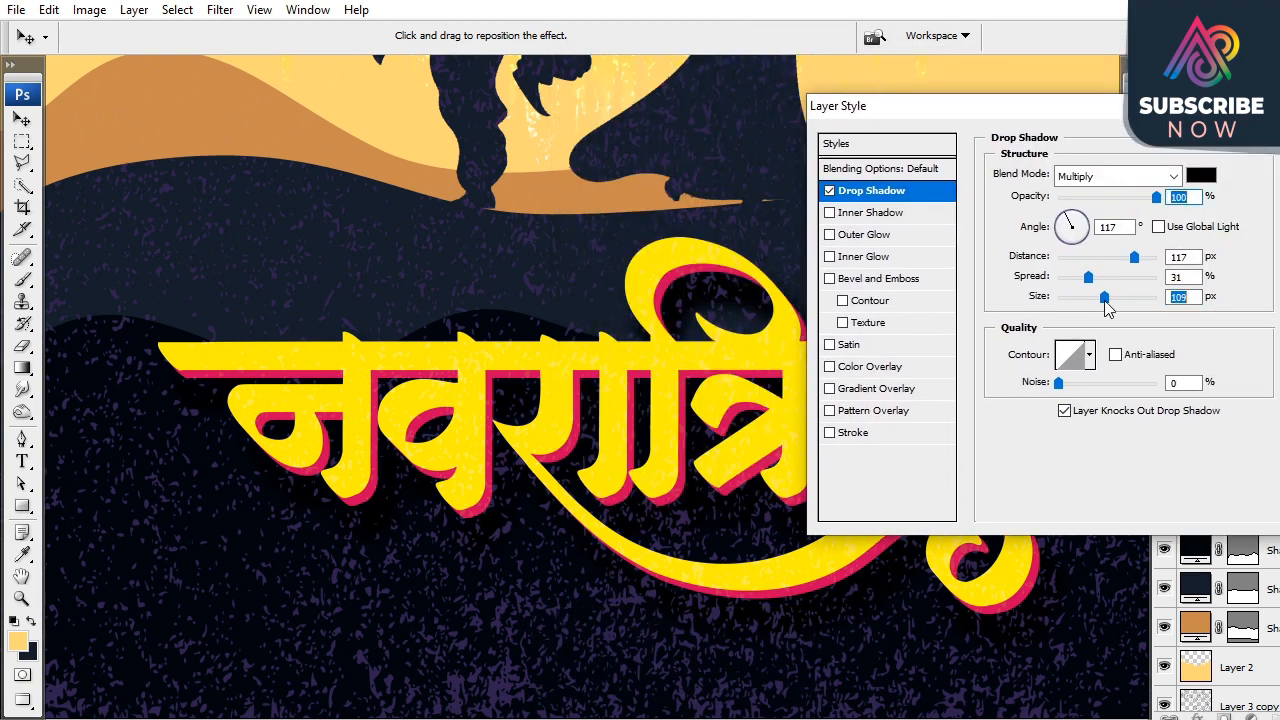
Step: Switch the shadow's blend mode to Normal, set spread to 44% and size to 111 px, and apply the effect
left_click(1112, 176)
left_click(1100, 174)
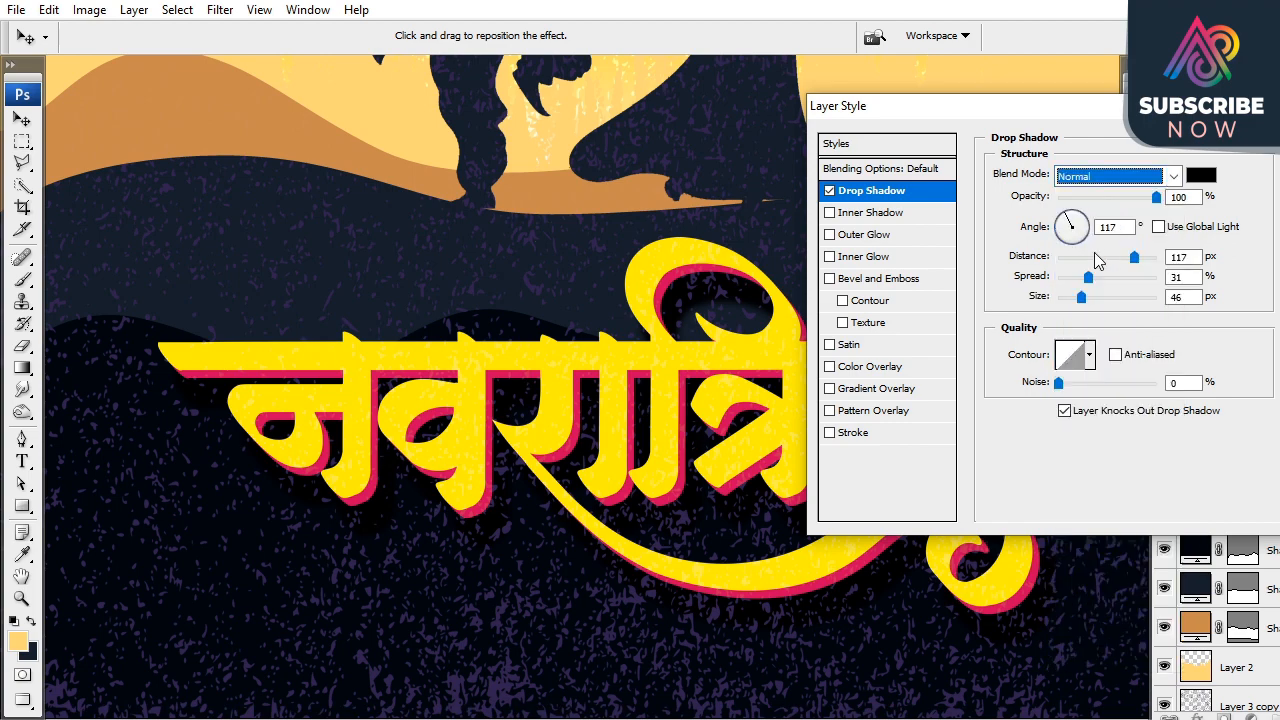
left_click_drag(1118, 117, 909, 163)
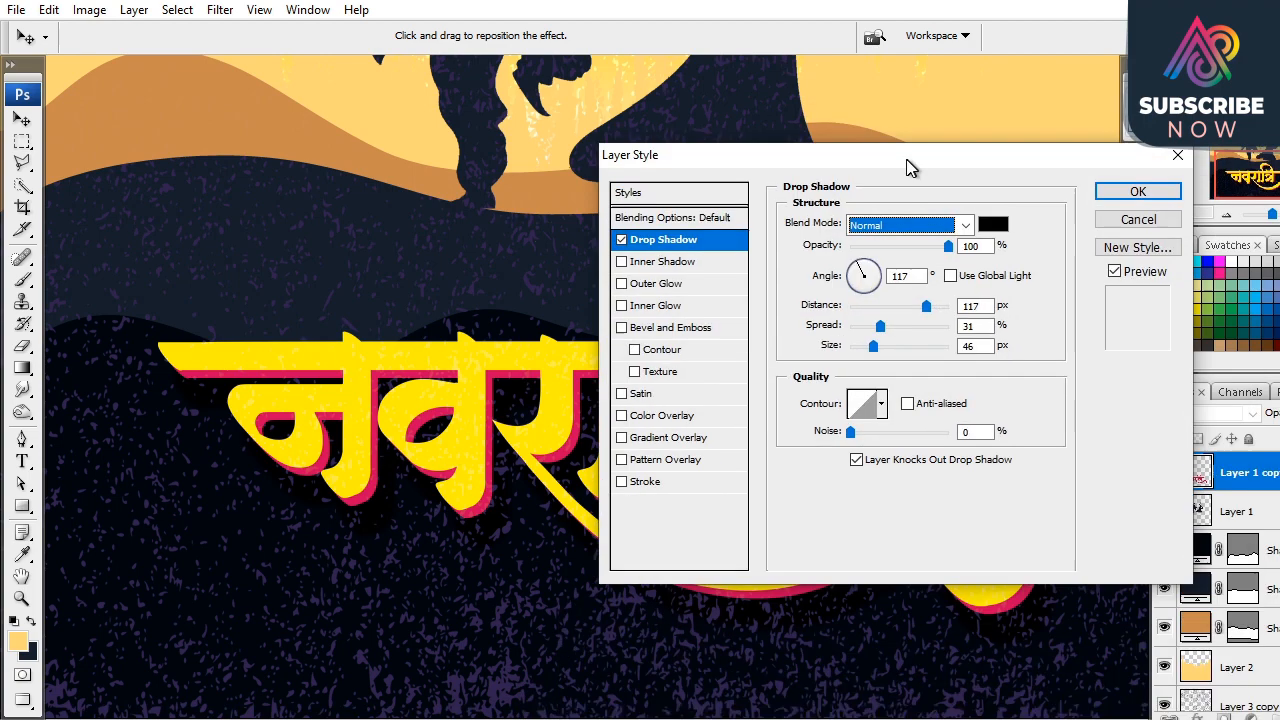
left_click_drag(878, 324, 938, 326)
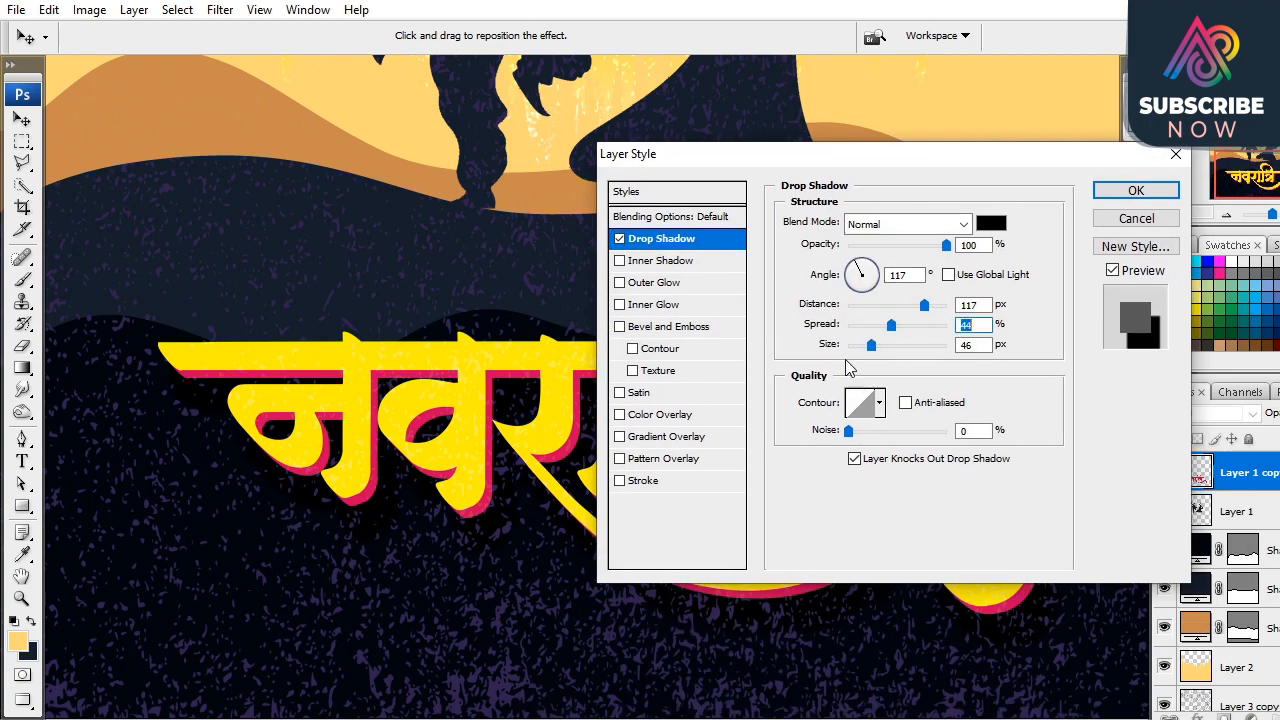
key("Return")
Step: Move the yellow and crimson lettering layers together above the top grunge texture layer
scroll(1249, 518, "up", 2)
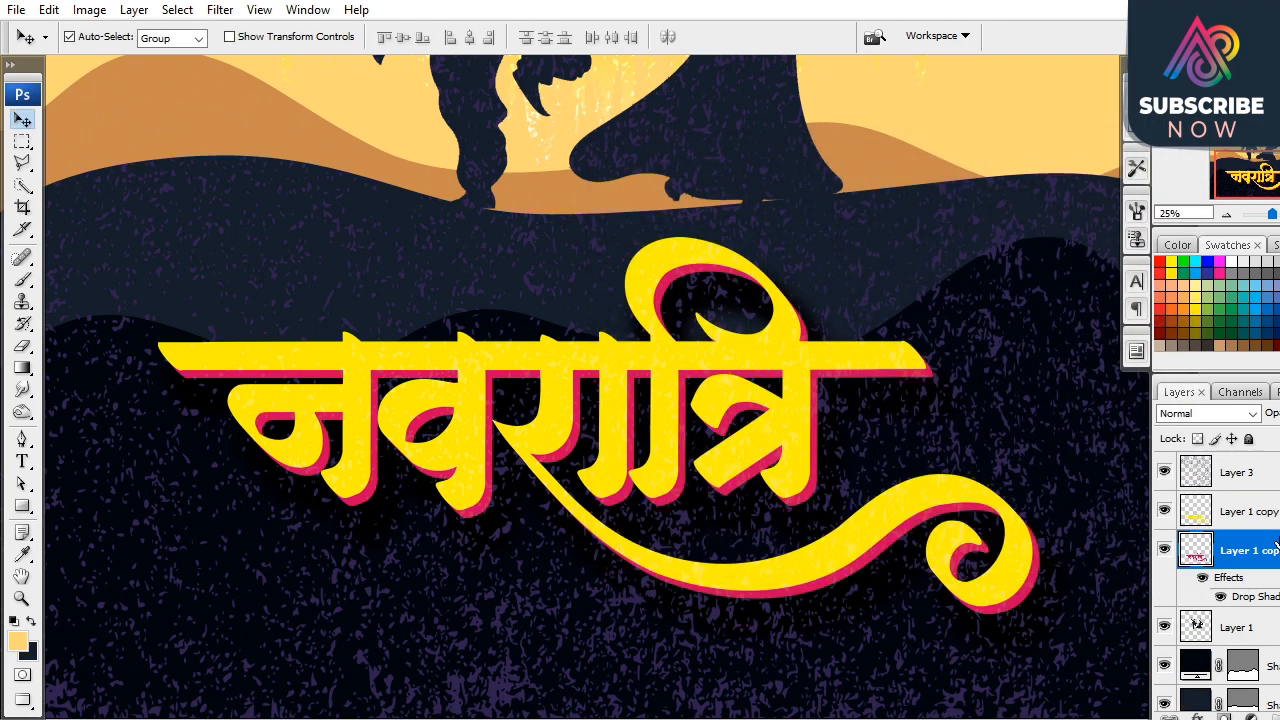
left_click(1249, 518, "shift")
key("ctrl+]")
left_click(1259, 561)
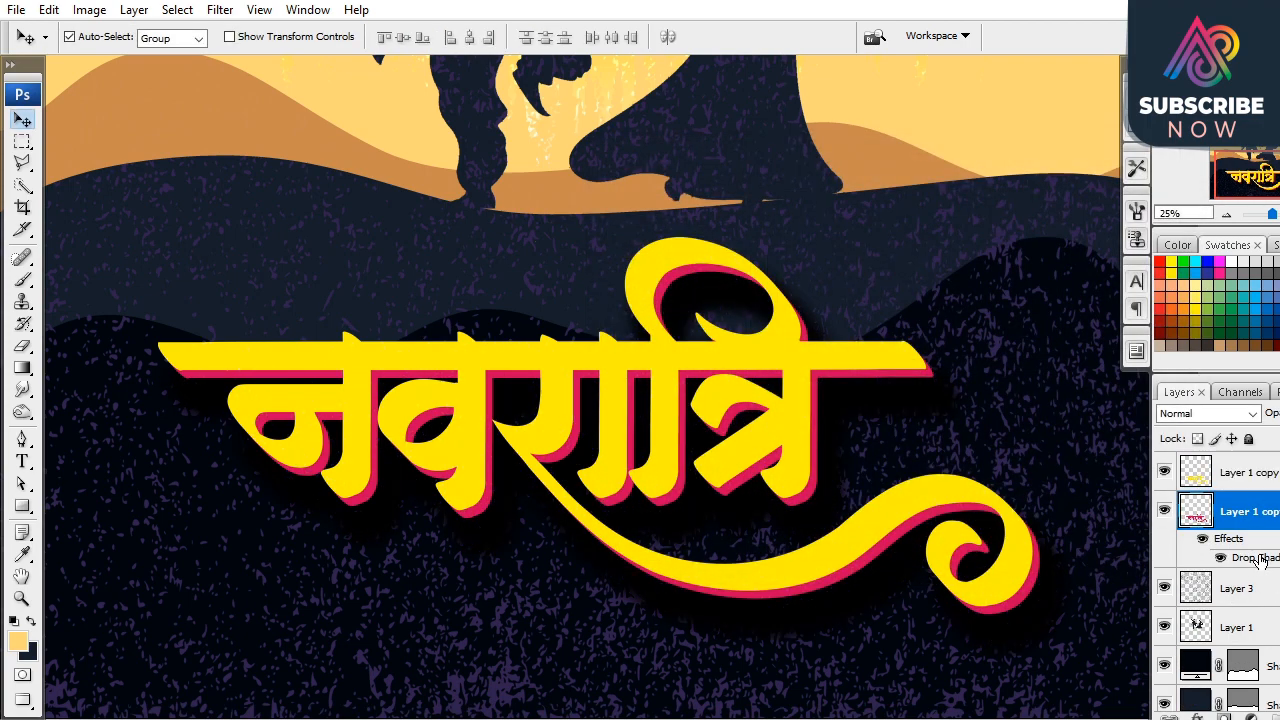
Step: Change the crimson lettering's shadow to Multiply with 114° angle, 175 px distance, 16% spread and 65 px size
double_click(1261, 561)
left_click(900, 224)
left_click(890, 314)
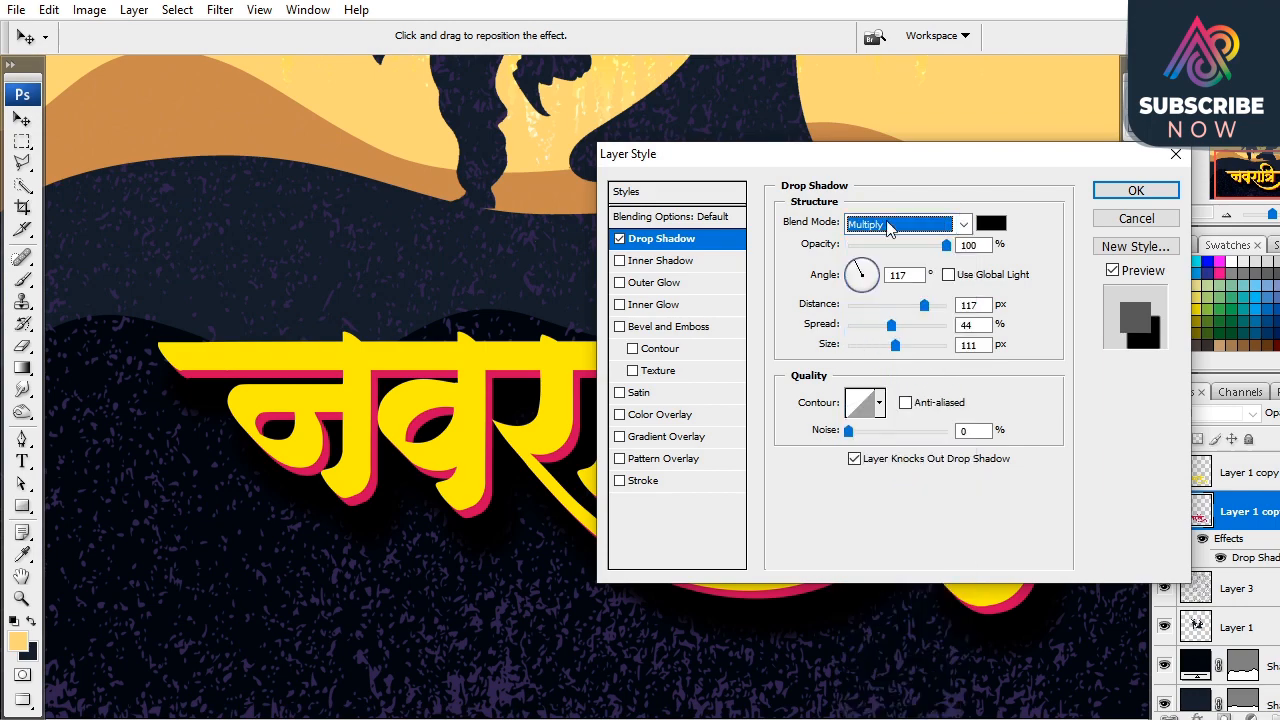
left_click_drag(890, 153, 1020, 36)
left_click_drag(1021, 207, 993, 207)
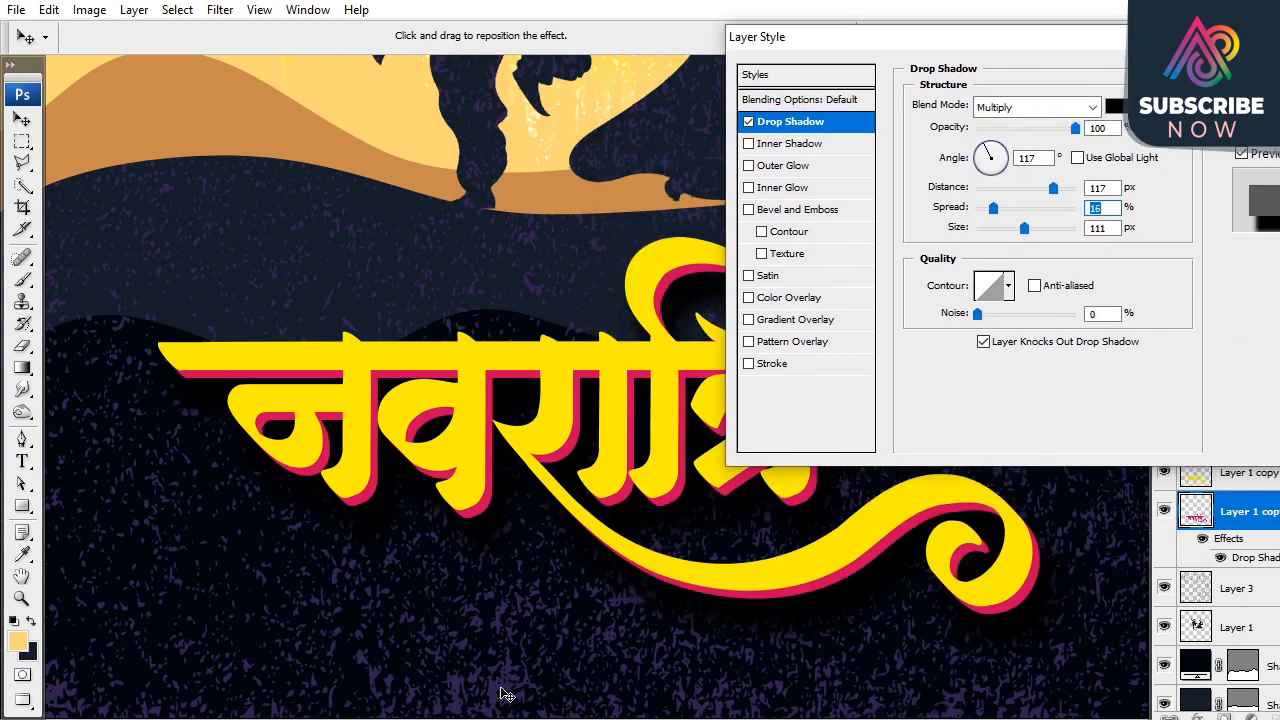
left_click_drag(505, 694, 569, 611)
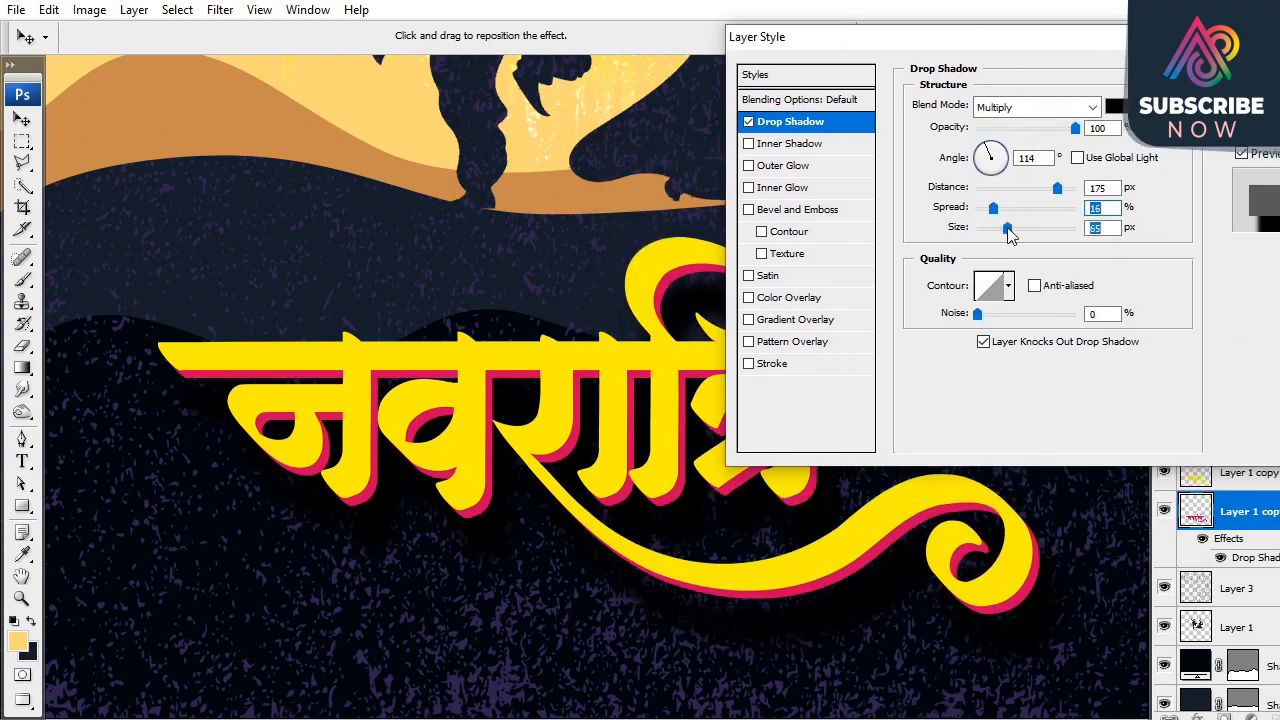
key("Return")
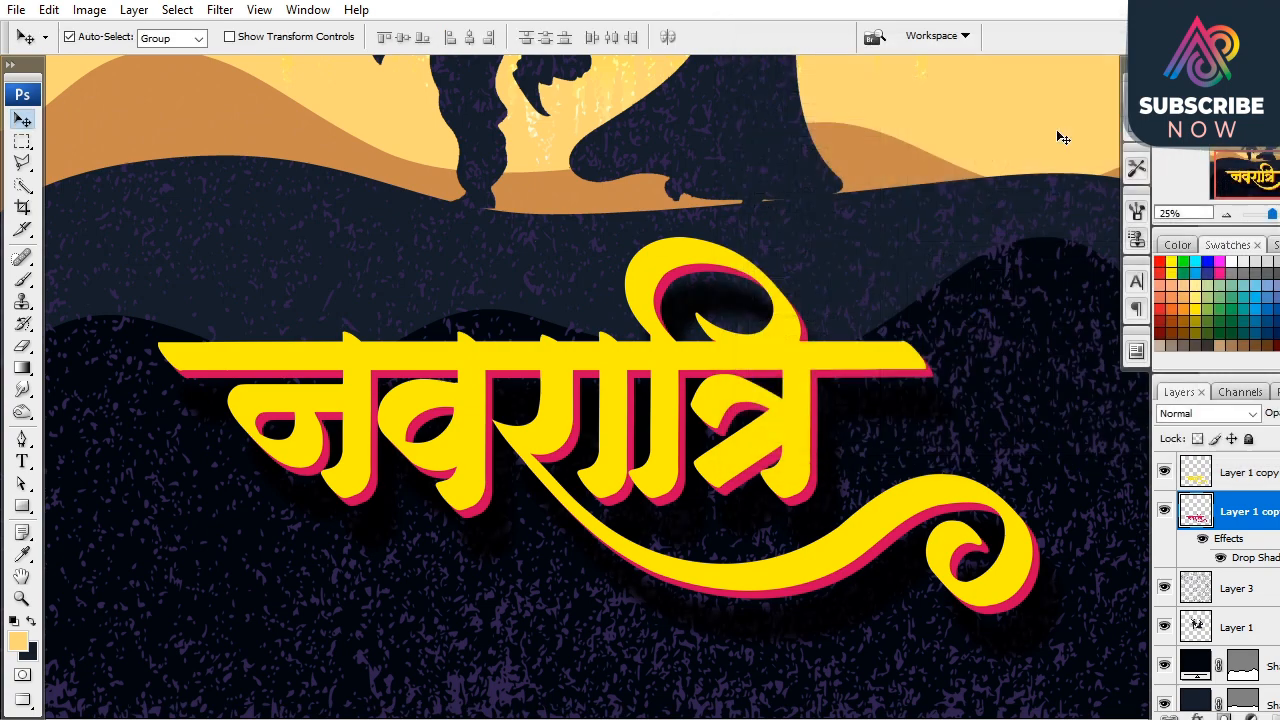
Step: Duplicate the grunge texture to the front, above the lettering layers, and set this copy's blend mode to Normal
scroll(679, 345, "down", 2)
scroll(768, 634, "up", 1)
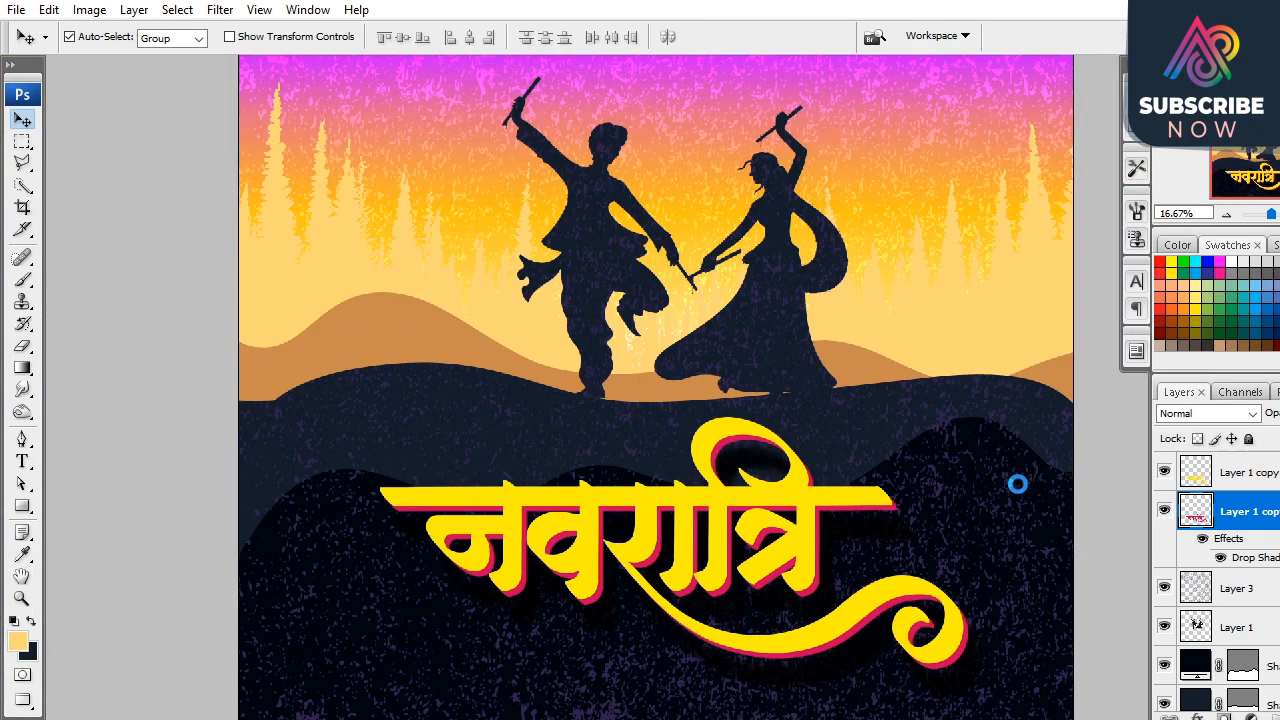
left_click(941, 495)
key("ctrl+j")
key("ctrl+shift+bracketright")
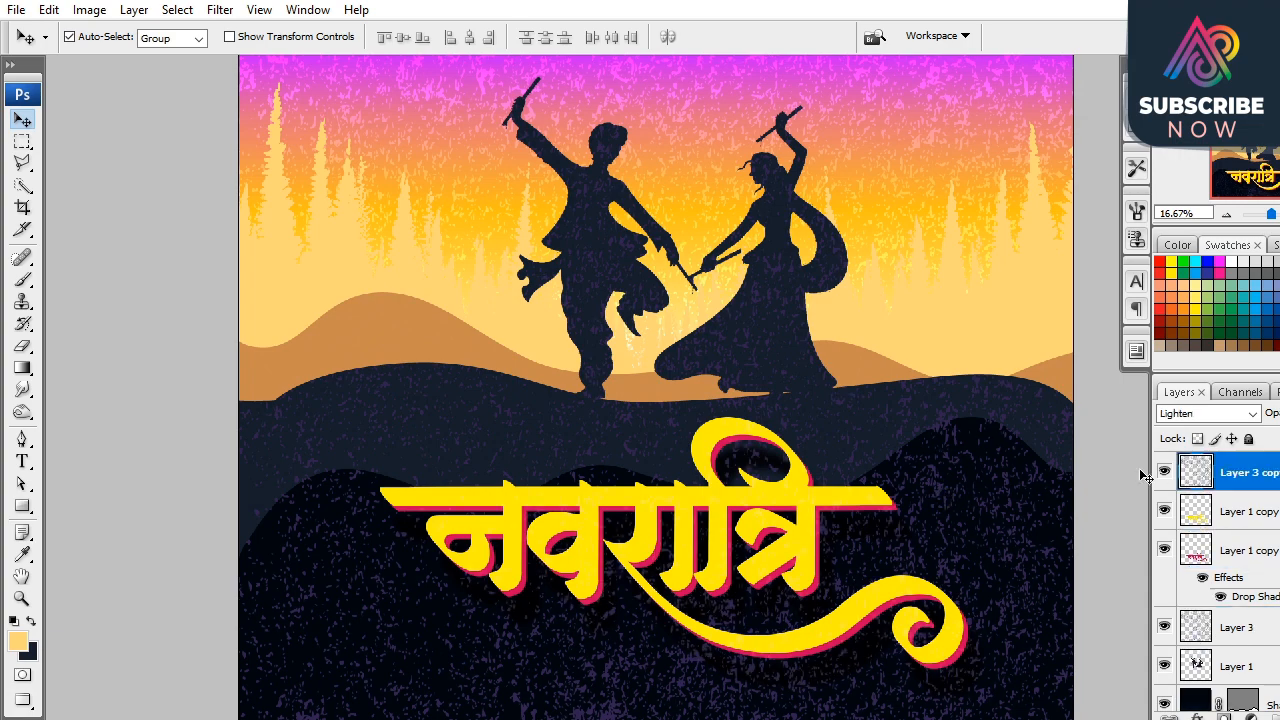
left_click(1213, 414)
left_click(1185, 10)
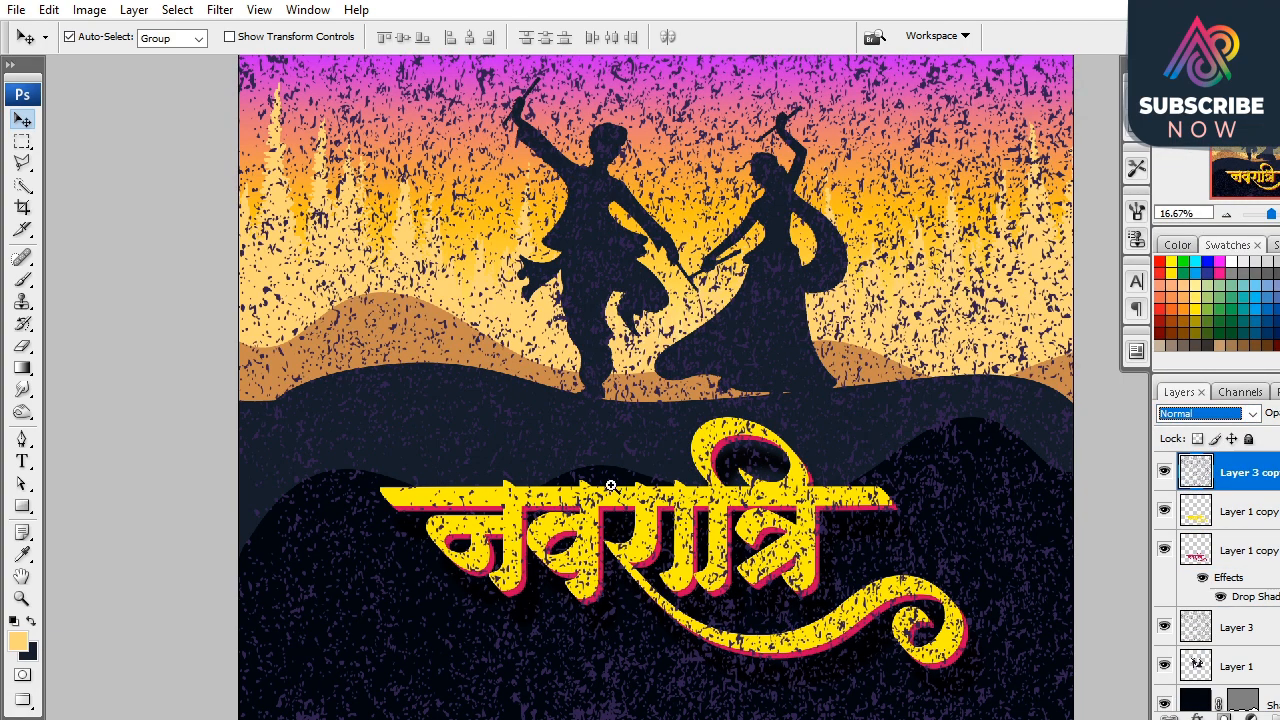
Step: Sample the lettering's yellow as the background color and shift its hue to orange
left_click(720, 572, "ctrl")
left_click(29, 649)
left_click(391, 453)
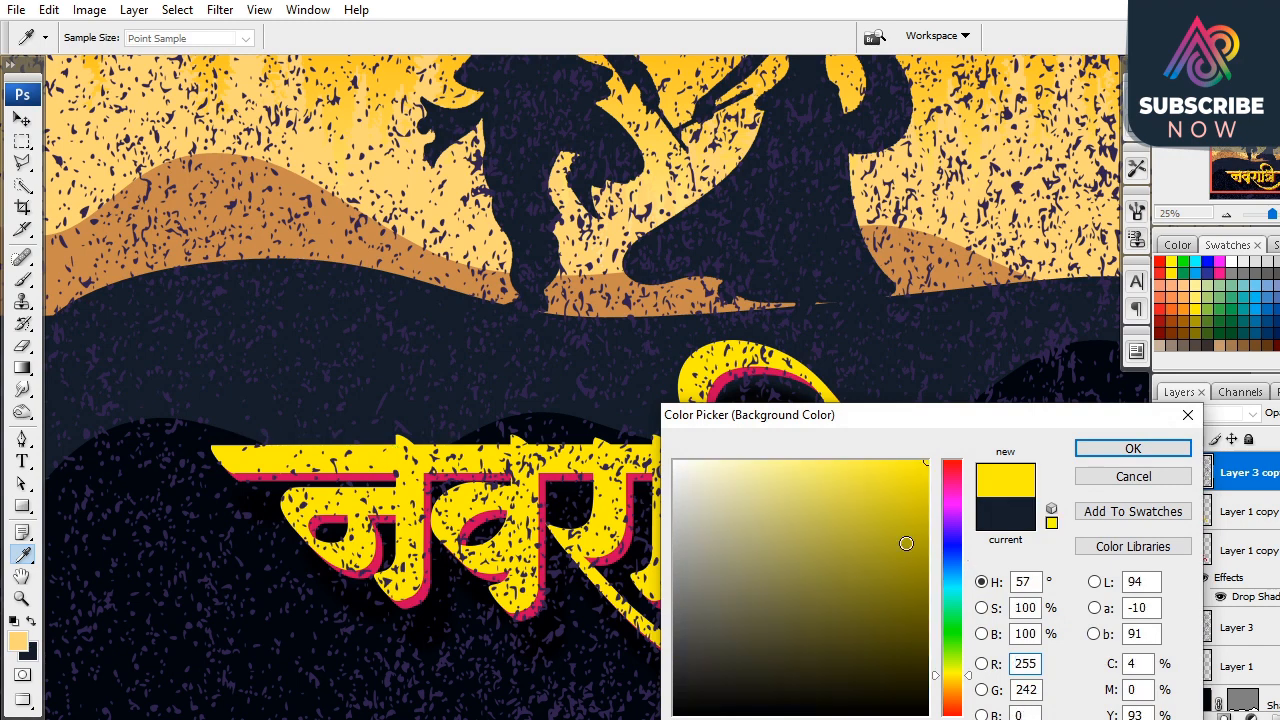
left_click_drag(938, 680, 940, 692)
key("Return")
key("v")
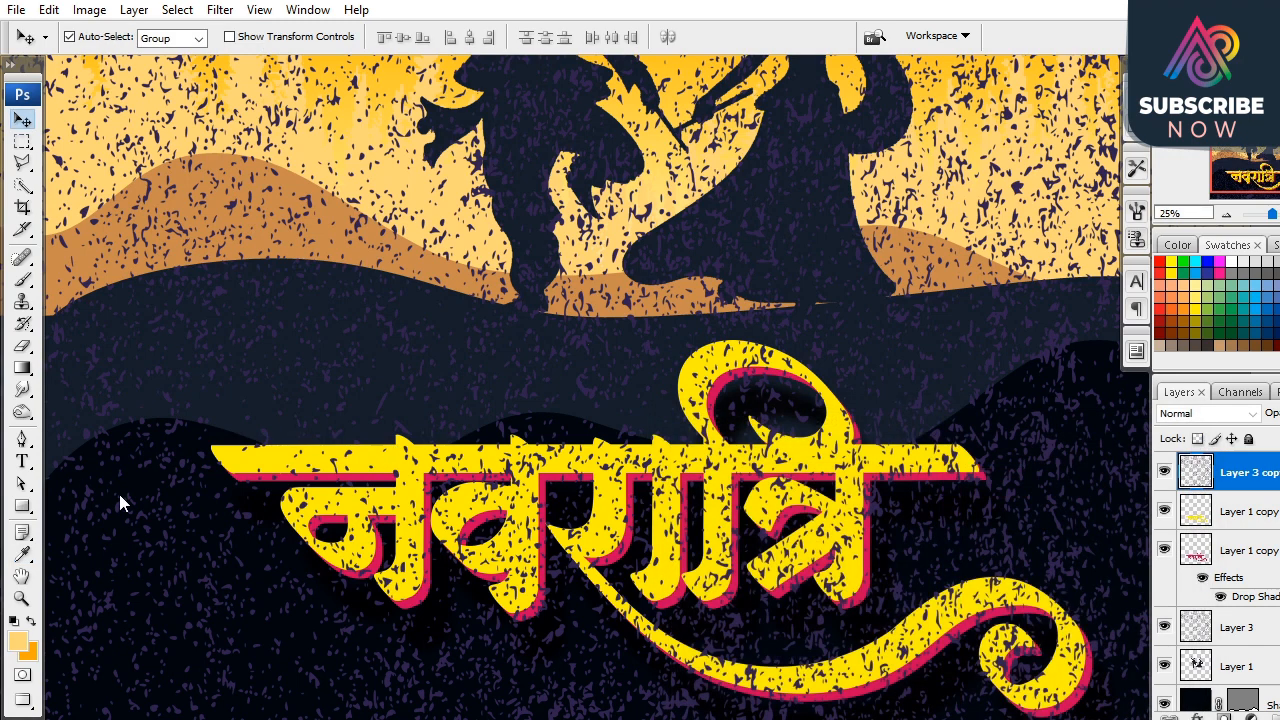
Step: Fill the specks of the front grunge texture copy with the orange background color and clip this layer to the yellow lettering
key("ctrl+shift+BackSpace")
left_click_drag(686, 582, 688, 582)
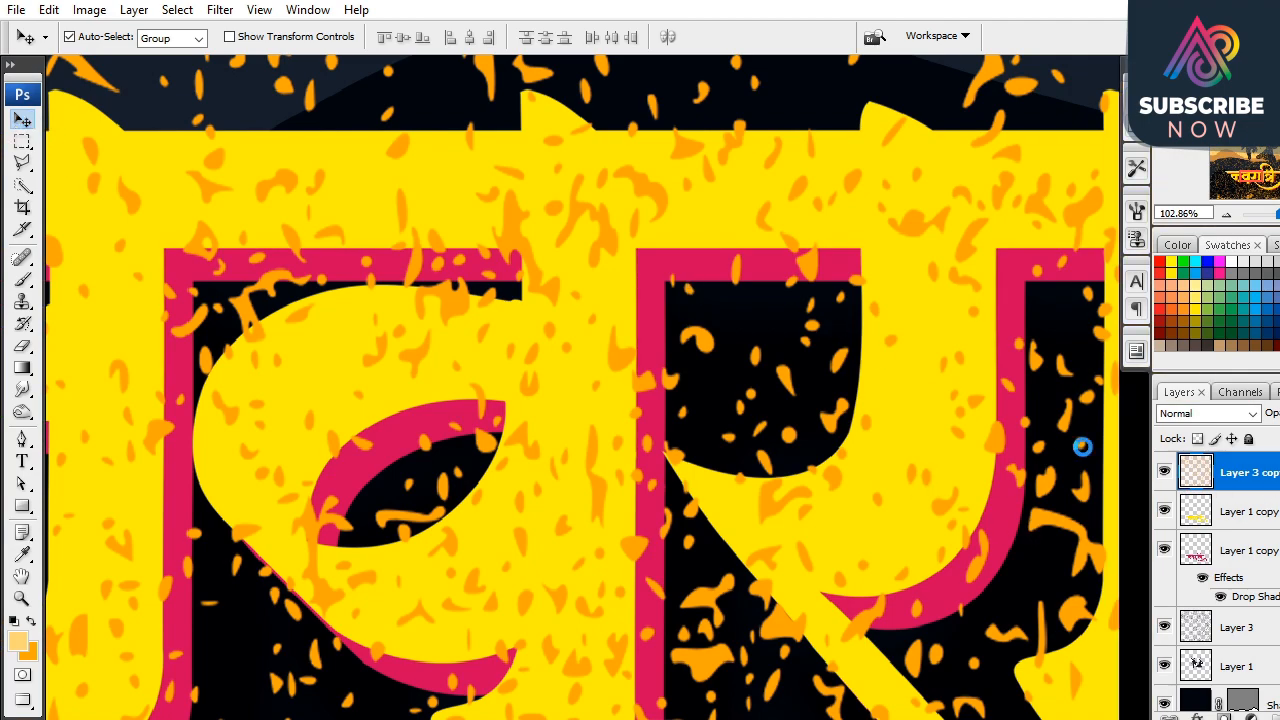
left_click(1243, 491, "alt")
right_click(748, 416)
left_click(772, 430)
left_click_drag(612, 442, 924, 658)
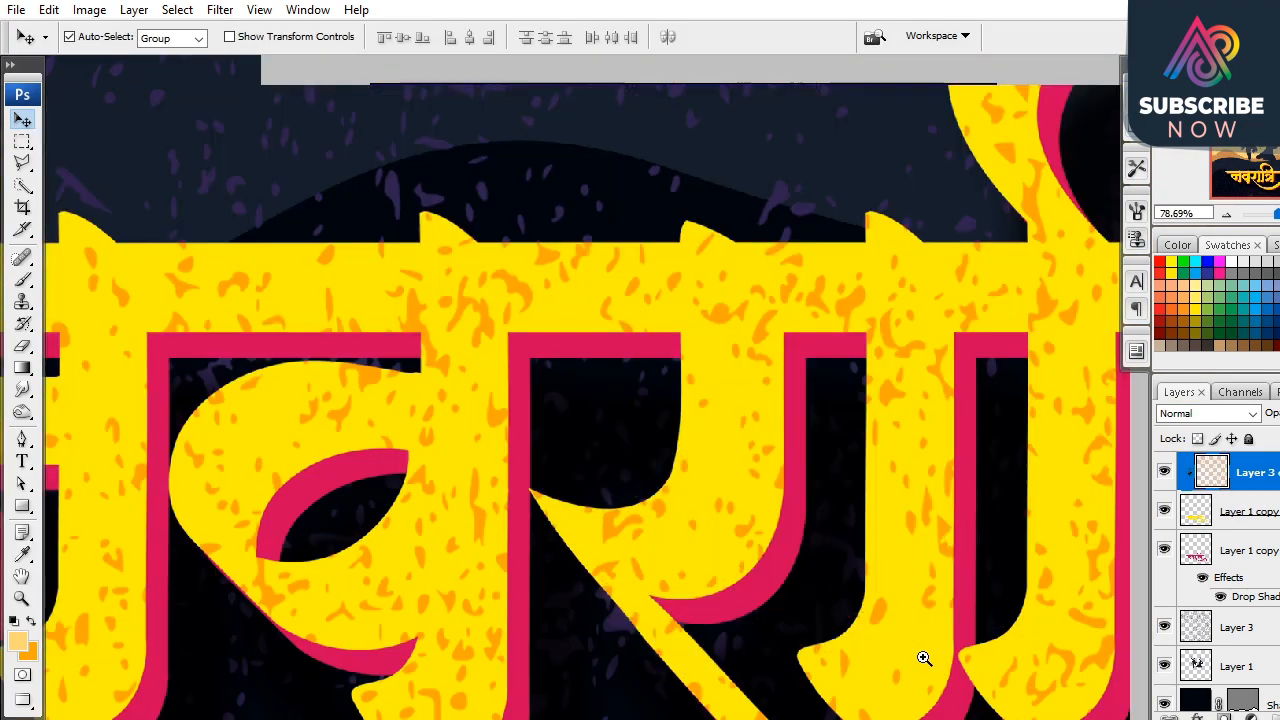
Step: Inspect the lettering's orange texture up close and on the whole poster, and return to the screen mode with the title bar
right_click(584, 472)
left_click(608, 486)
left_click_drag(404, 498, 843, 626)
left_click_drag(860, 483, 732, 550)
right_click(699, 466)
left_click(723, 480)
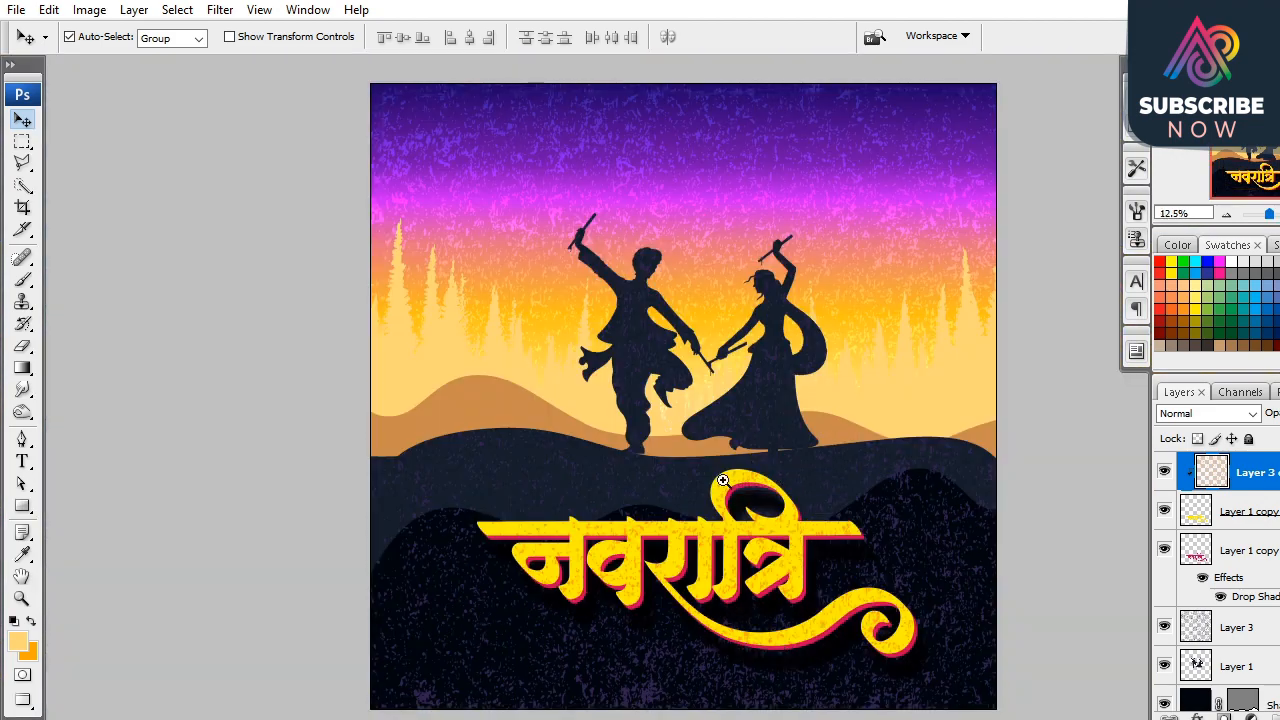
key("f")
key("f")
key("f")
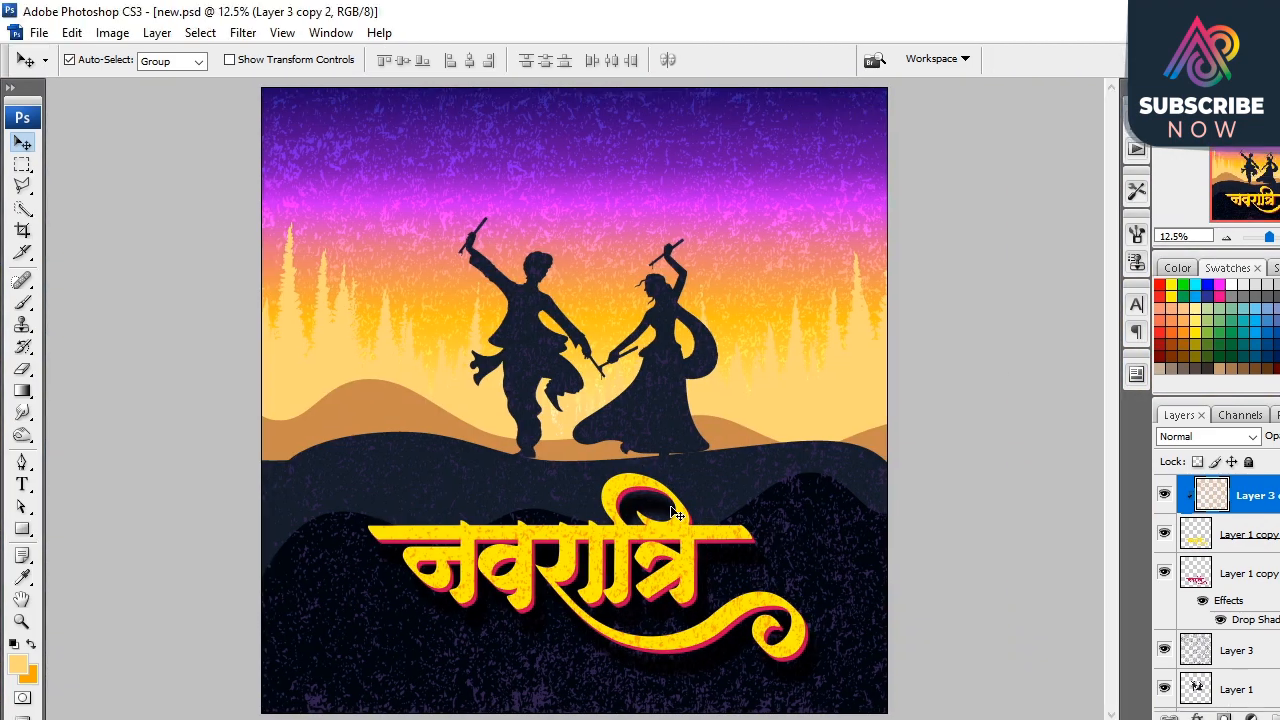
Step: Transform the clipped texture and both lettering layers together, moving them up to a Y position of 2497 px
left_click(1196, 536)
left_click(1236, 570)
left_click(1262, 495, "shift")
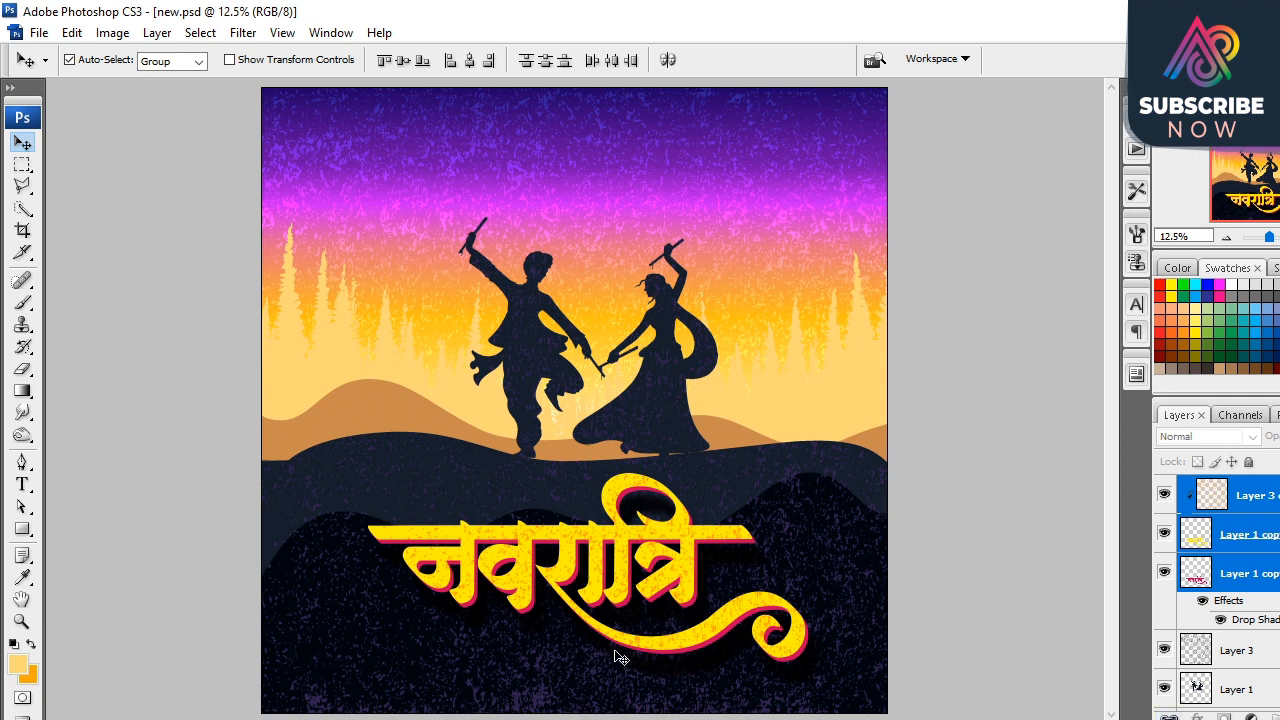
key("ctrl+t")
key("Escape")
key("ctrl+t")
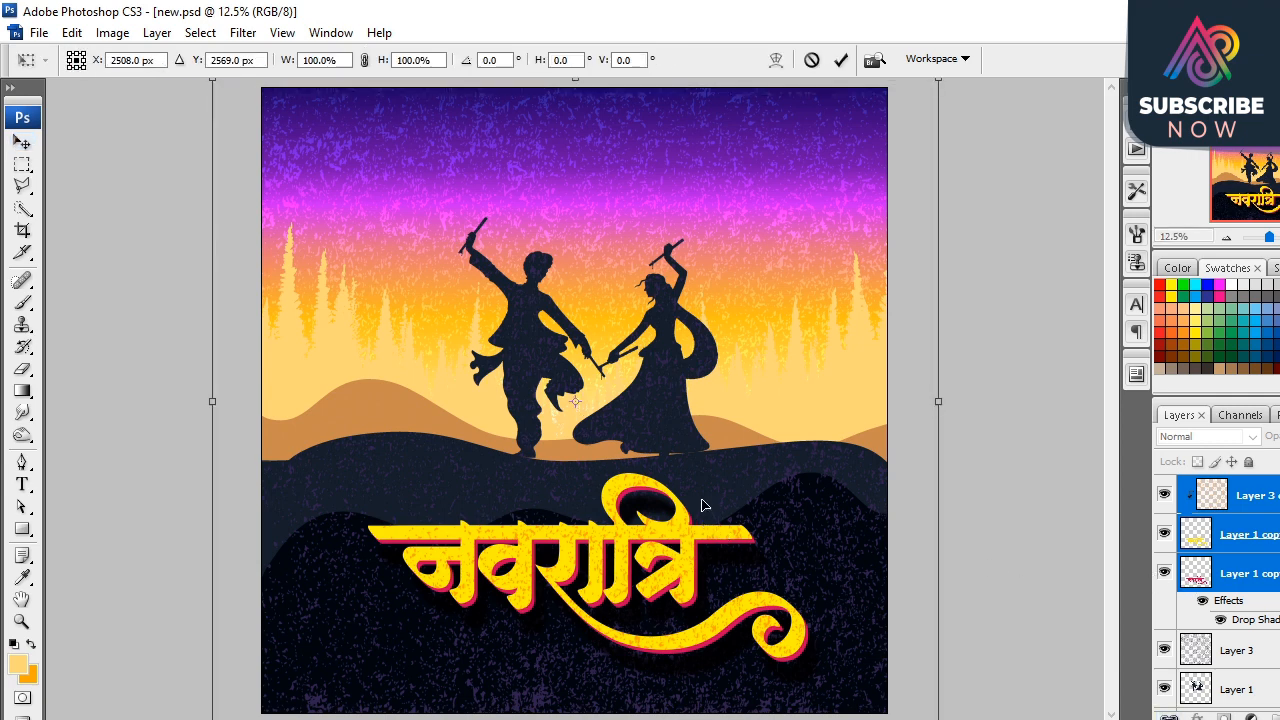
key("shift+Down")
key("shift+Down")
key("shift+Down")
key("shift+Down")
key("shift+Down")
key("shift+Down")
key("shift+Down")
key("shift+Down")
key("shift+Down")
key("Return")
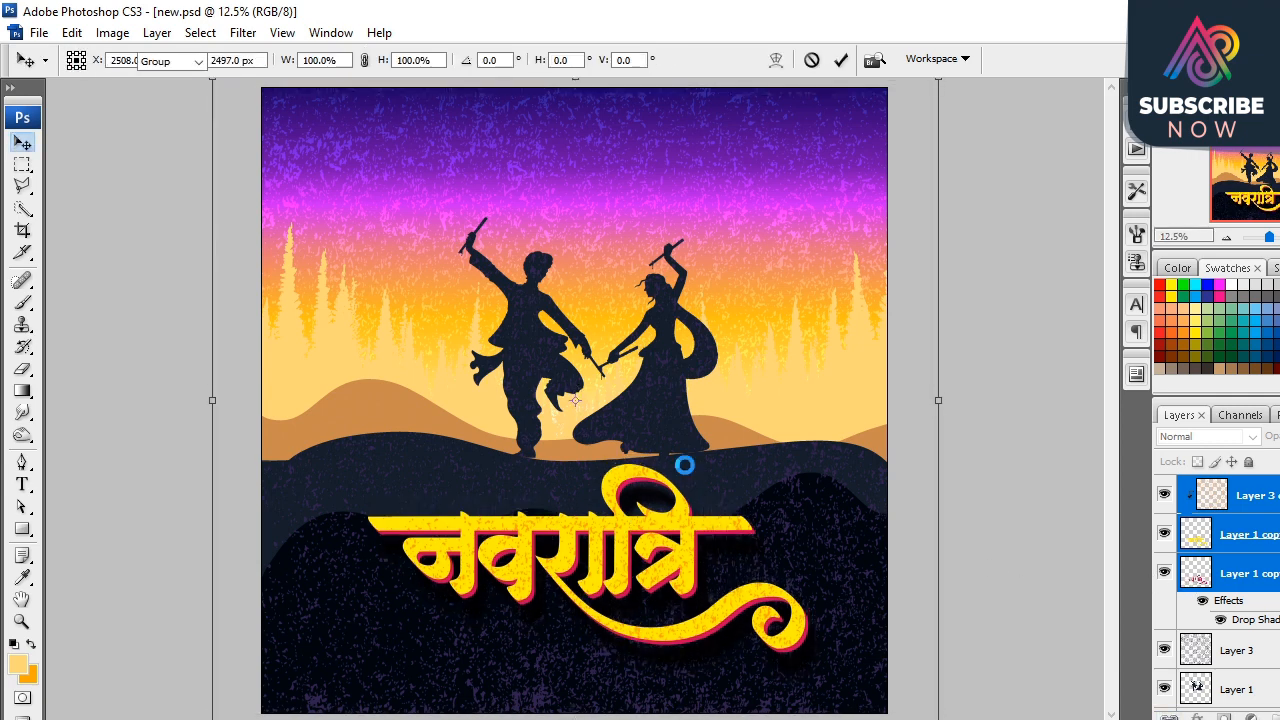
Step: Nudge the dancing couple layer slightly down so the figures sit on the dark hill
left_click(1245, 688)
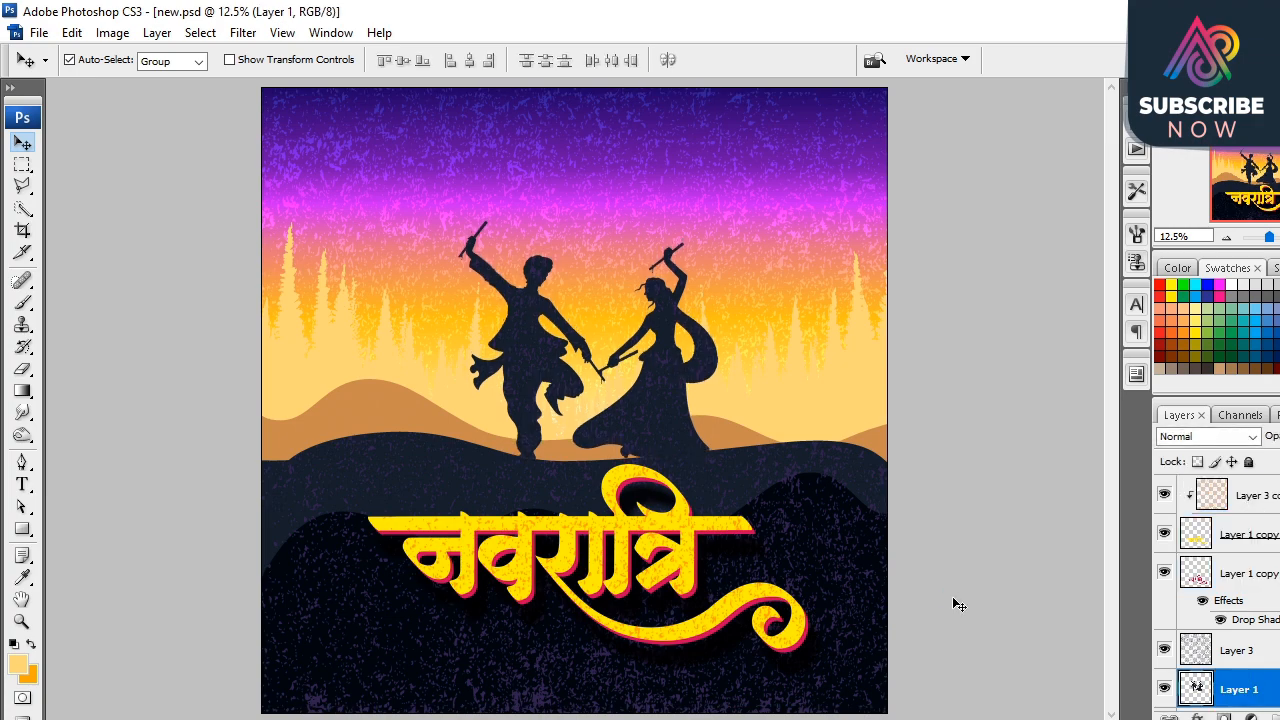
left_click(476, 368, "ctrl")
right_click(475, 364, "ctrl")
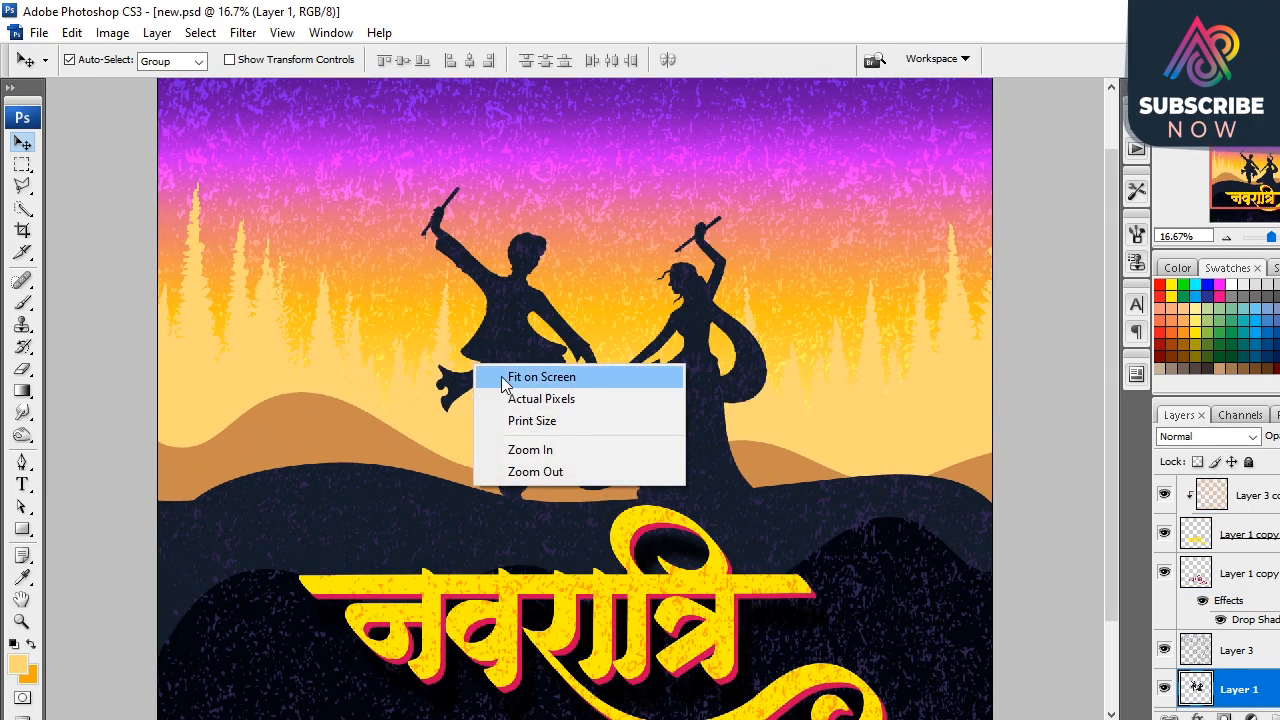
left_click(505, 379)
left_click(856, 312)
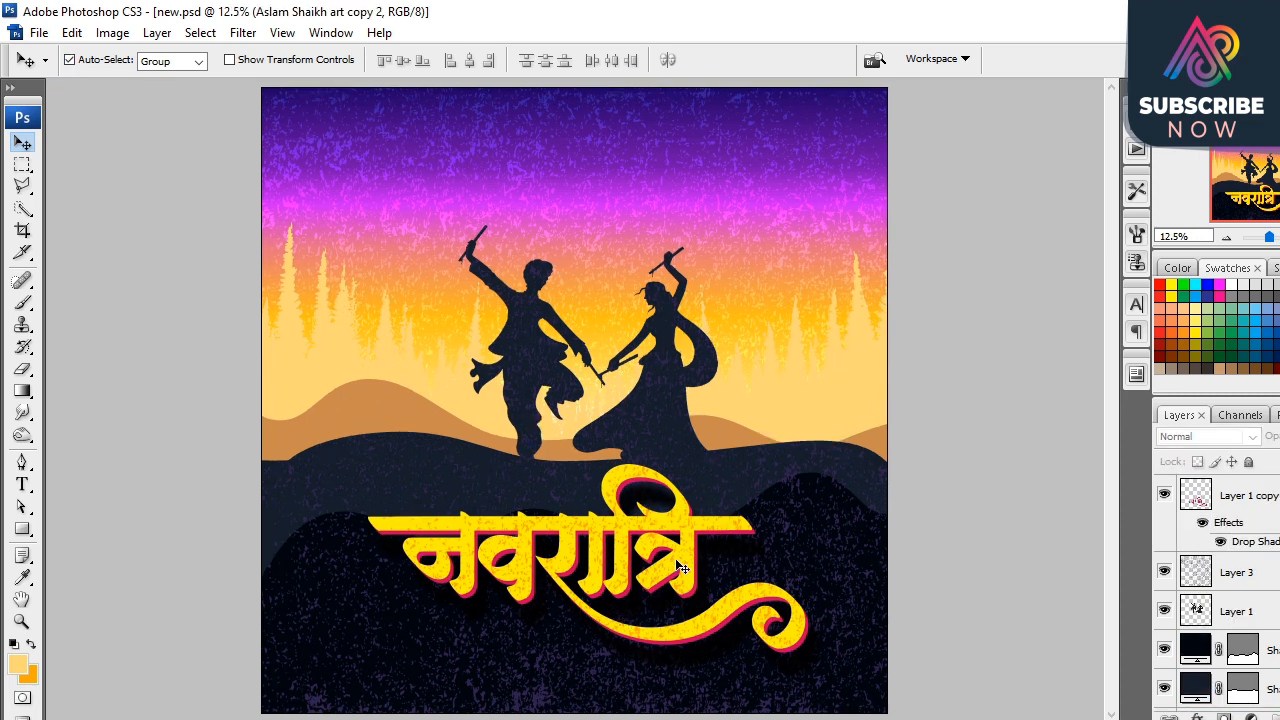
Step: Nudge the yellow and crimson lettering layers together slightly higher on the poster
left_click(688, 524)
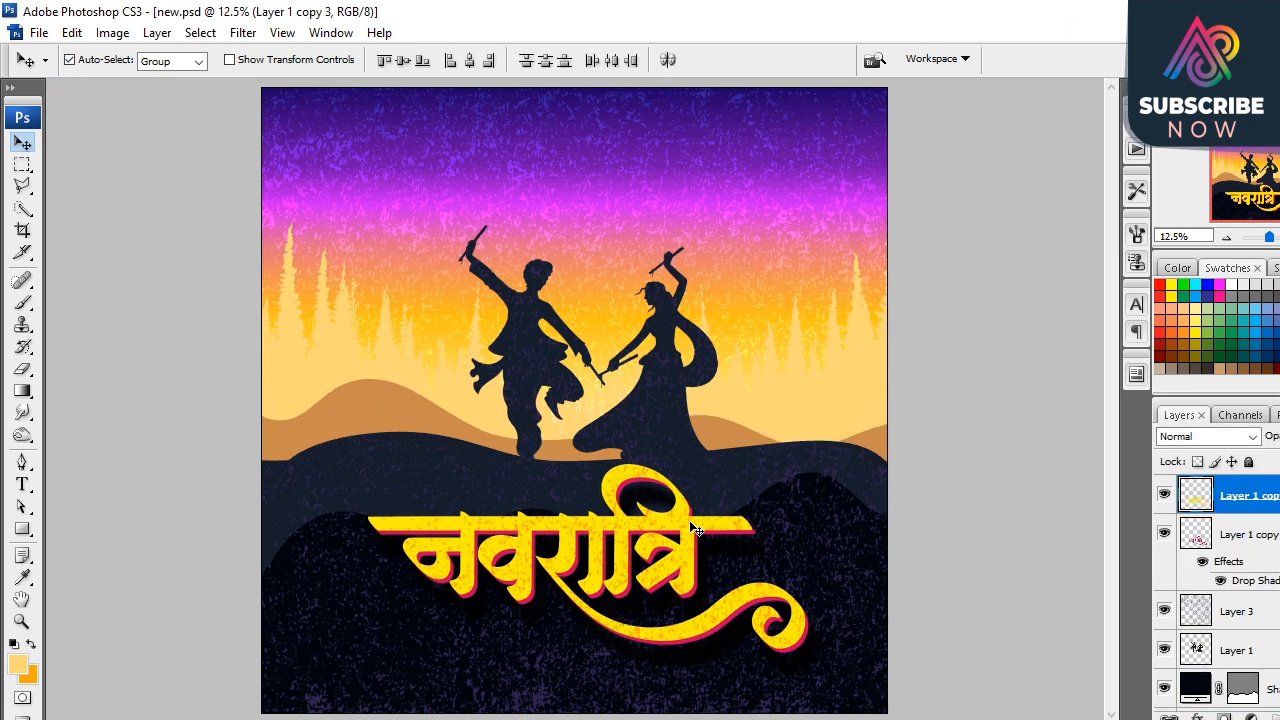
left_click(1238, 533)
left_click(1239, 508, "shift")
key("shift+Up")
key("shift+Up")
key("shift+Up")
key("shift+Up")
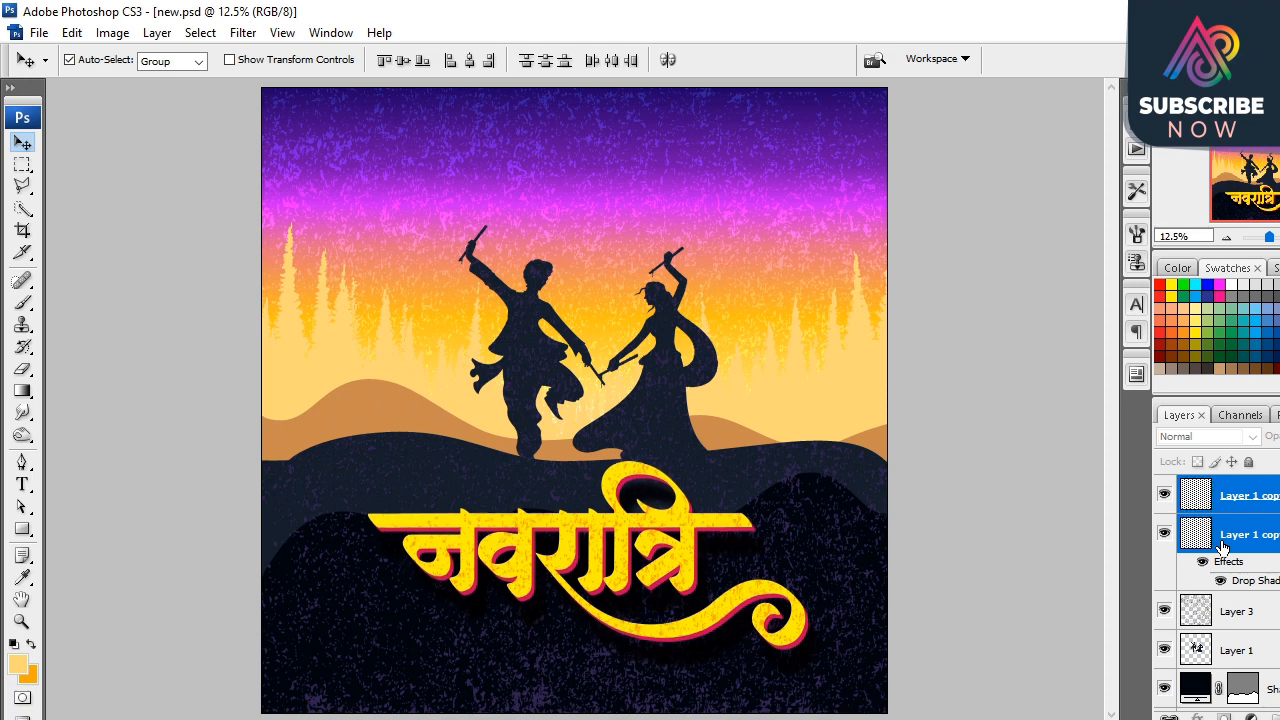
scroll(1221, 548, "up", 2)
left_click(1226, 544)
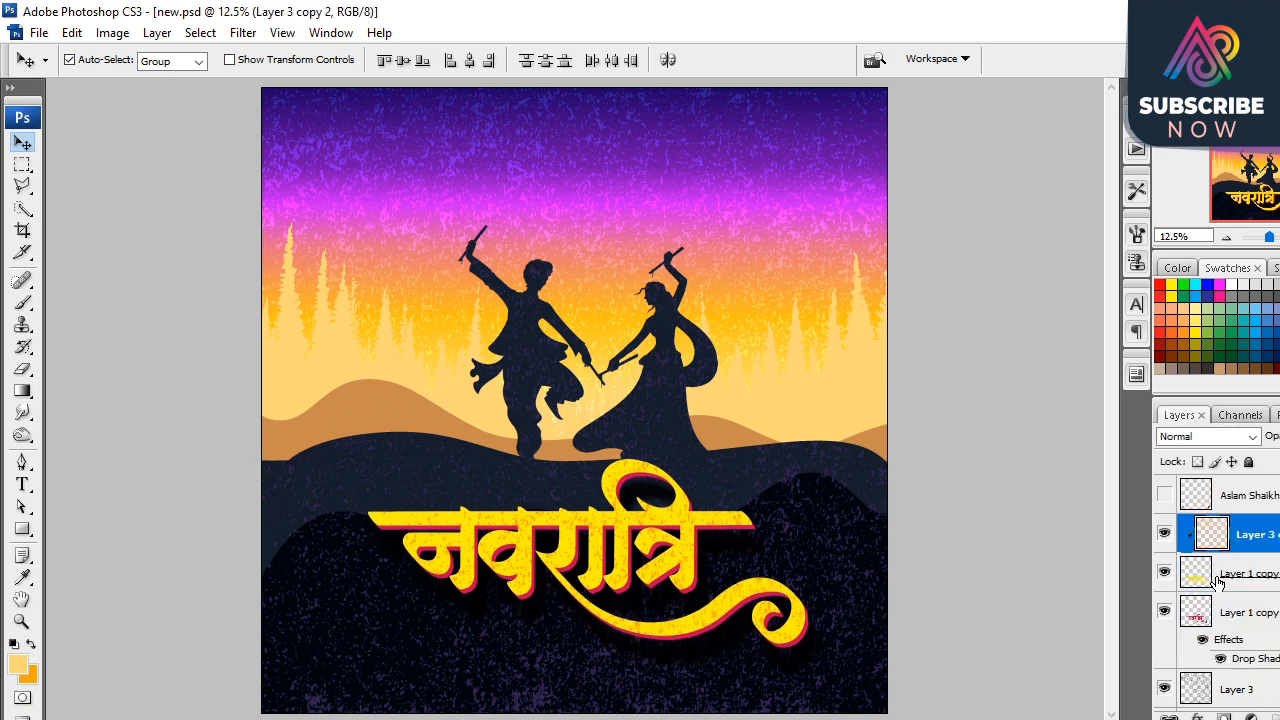
left_click(1217, 580)
left_click(1221, 626)
Step: Show the hidden branding layer with the channel address, design services text and logos
left_click(936, 636)
left_click(1166, 496)
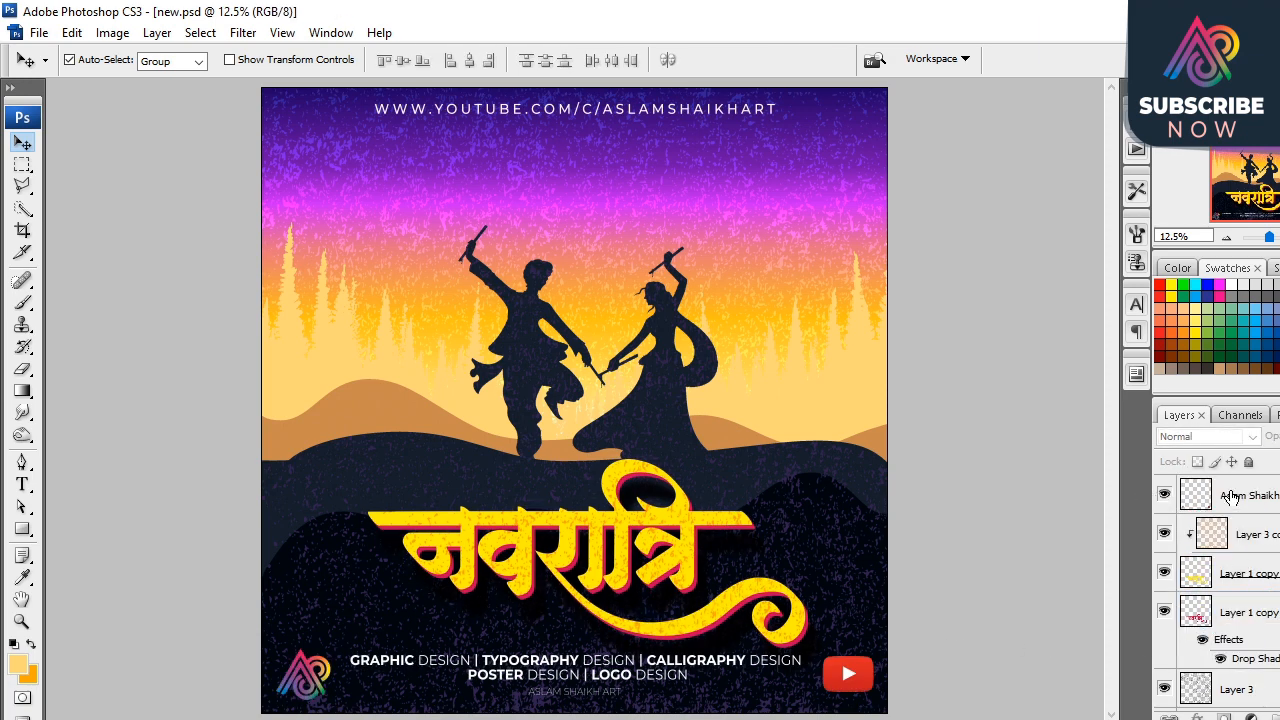
left_click(1235, 496)
key("ctrl+t")
key("Escape")
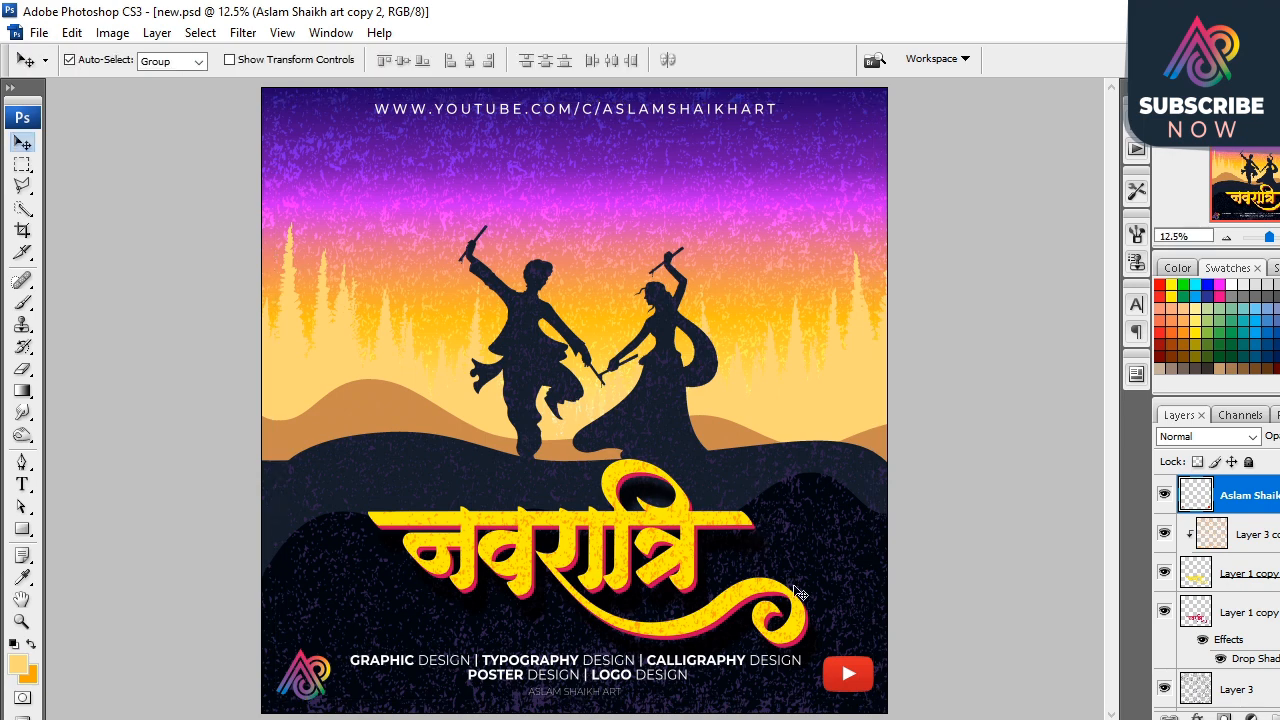
Step: Nudge the clipped texture and both lettering layers up together to leave more room above the services text
left_click(1258, 541)
left_click(1233, 613, "shift")
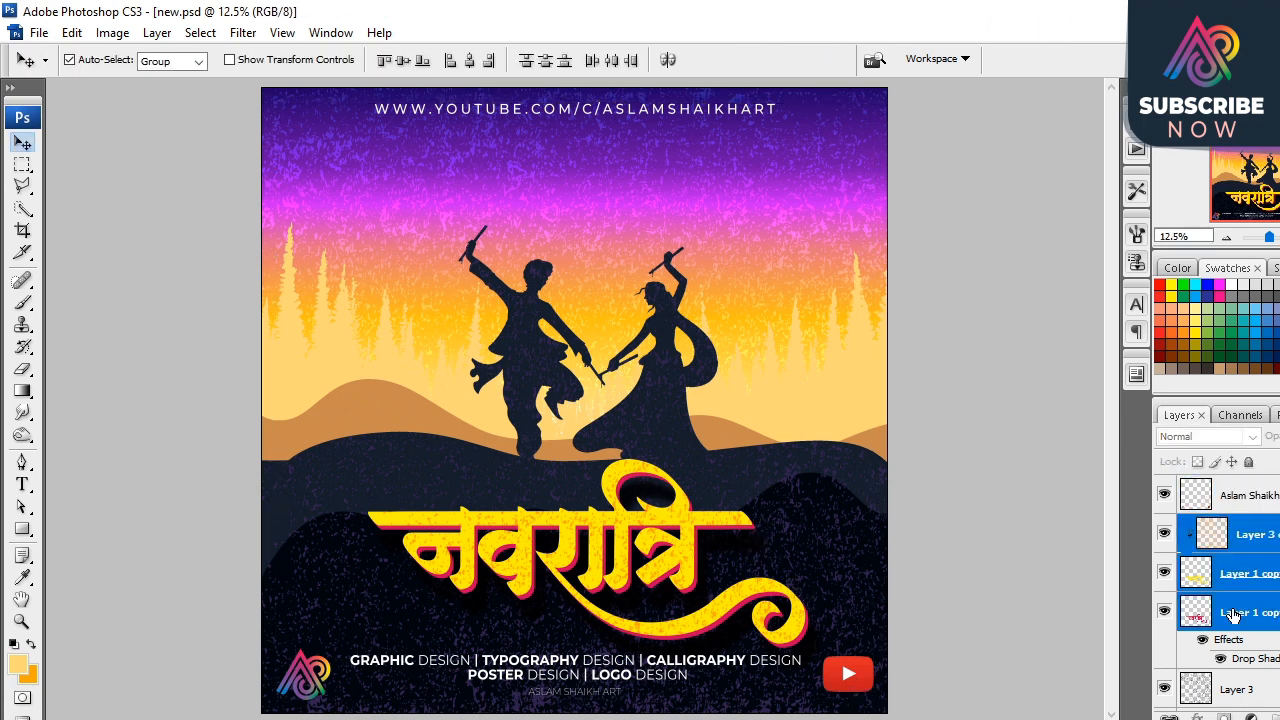
key("shift+Up")
key("shift+Up")
key("shift+Up")
key("shift+Up")
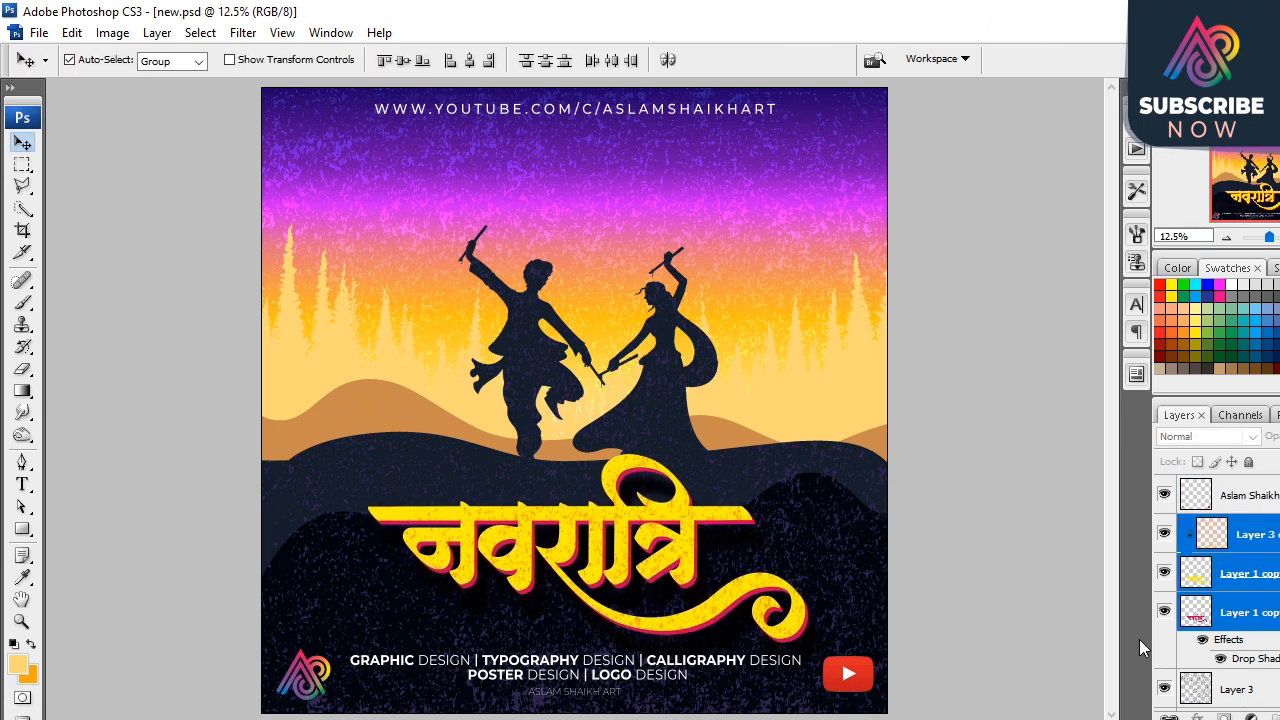
Step: Display the poster in full-screen mode with the panels hidden, fitted to the screen
key("ctrl+minus")
right_click(512, 442)
left_click(525, 454)
key("Tab")
key("f")
key("f")
right_click(685, 419)
left_click(709, 437)
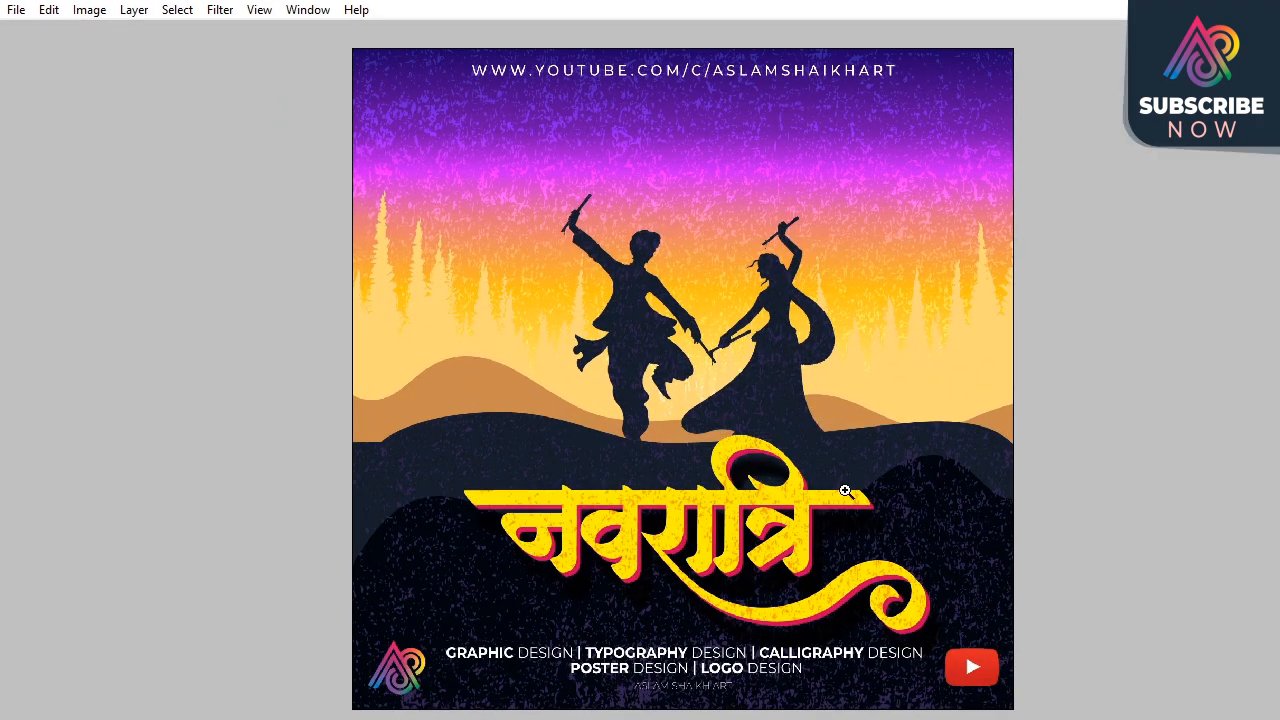
Step: Set the area around the poster to a custom white background color and fit the poster on screen
right_click(1209, 413)
left_click(1171, 491)
key("Escape")
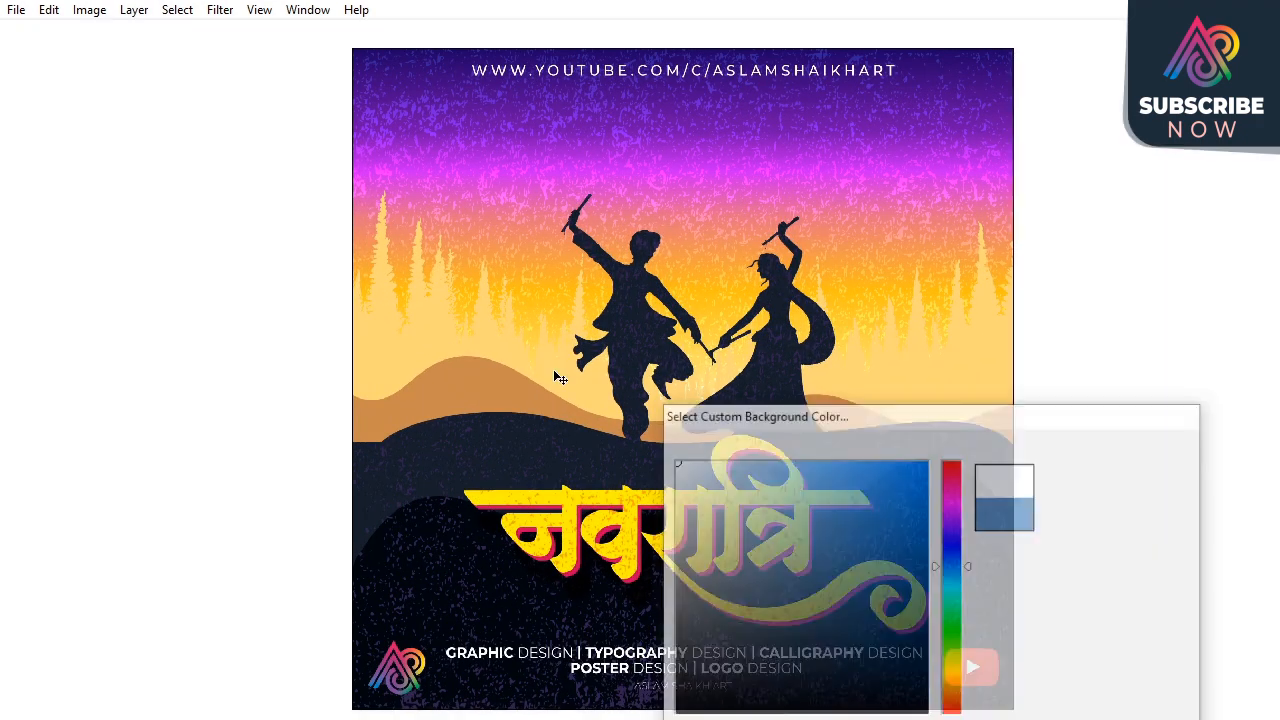
right_click(742, 381)
left_click(766, 391)
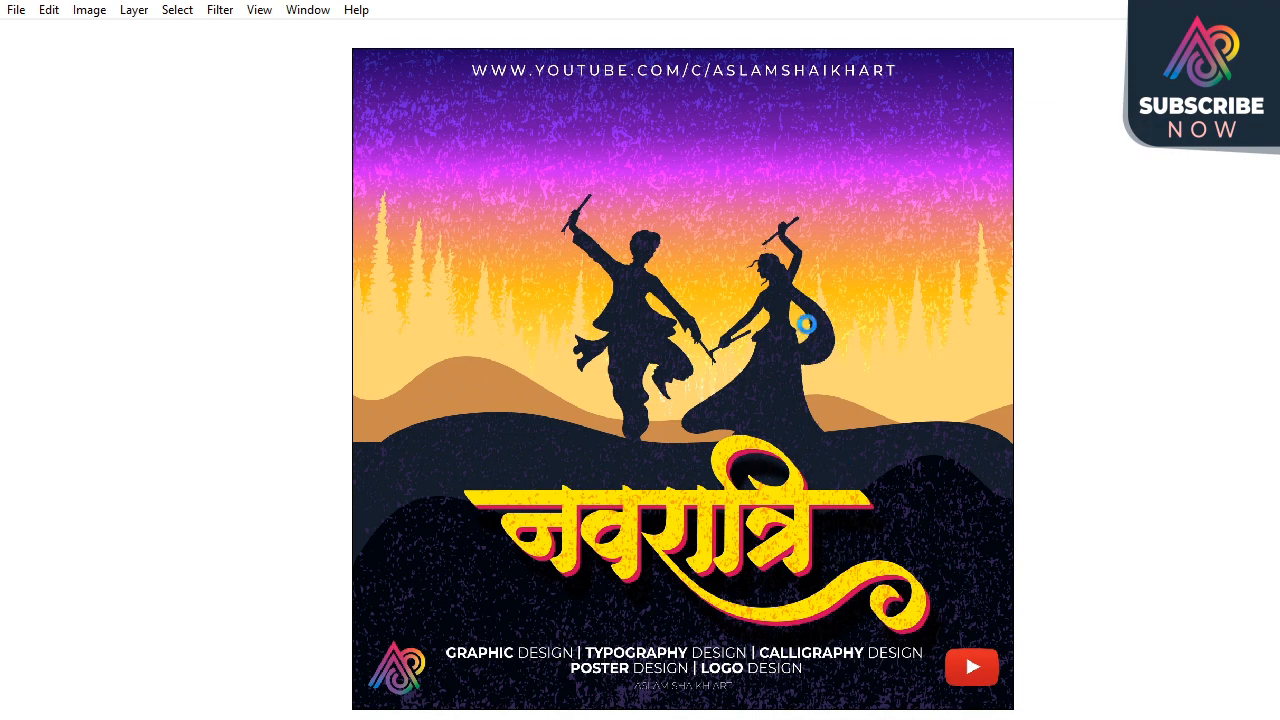